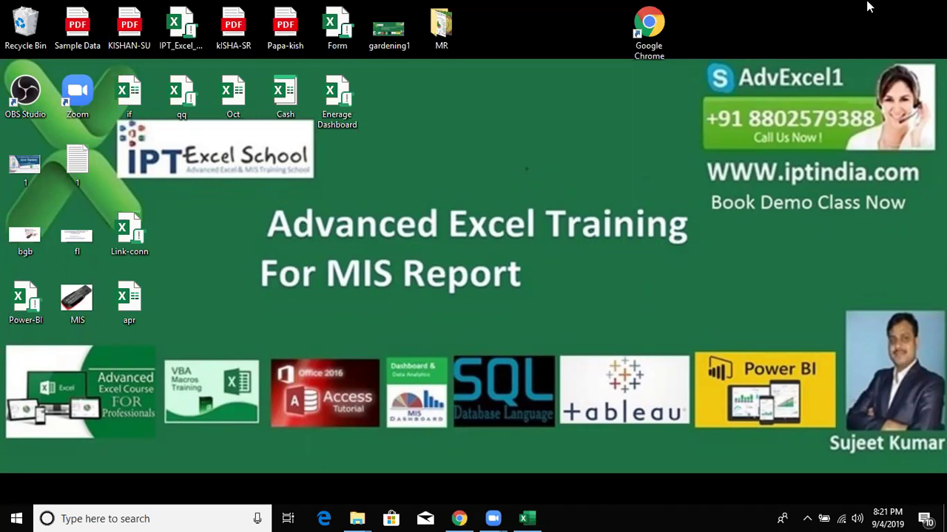
Bring the Book1 Excel window to the front from the taskbar
{"action": "left_click", "coordinate": [526, 518]}
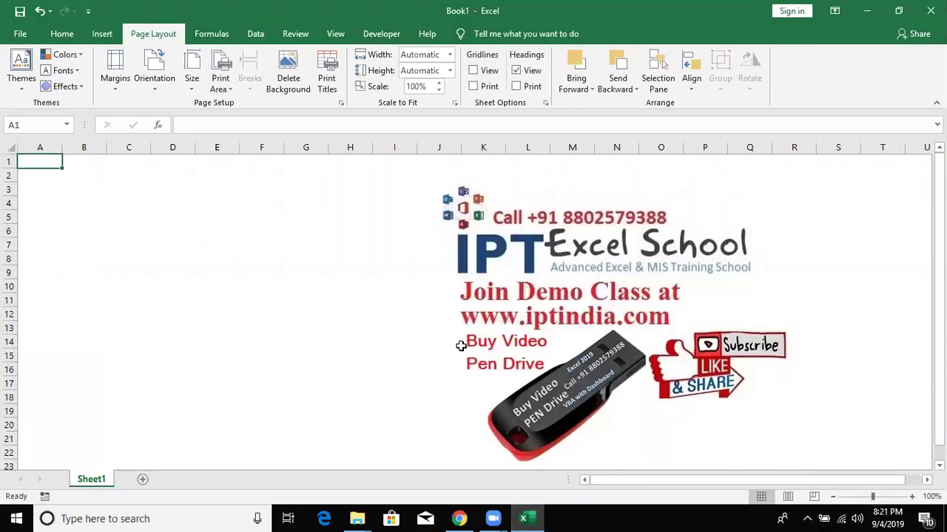
Enter a RANDBETWEEN random whole-number formula in cell A1
{"action": "type", "text": "=ra"}
{"action": "key", "text": "Down"}
{"action": "key", "text": "Down"}
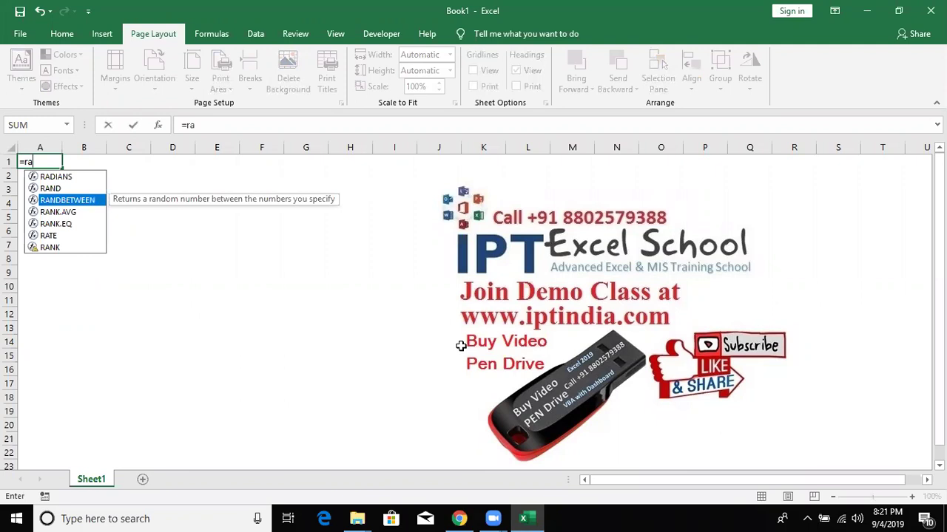
{"action": "key", "text": "Tab"}
{"action": "type", "text": "10,50"}
{"action": "key", "text": "Return"}
Select A1:I20 and fill the formula across and down with Ctrl+R and Ctrl+D
{"action": "key", "text": "Up"}
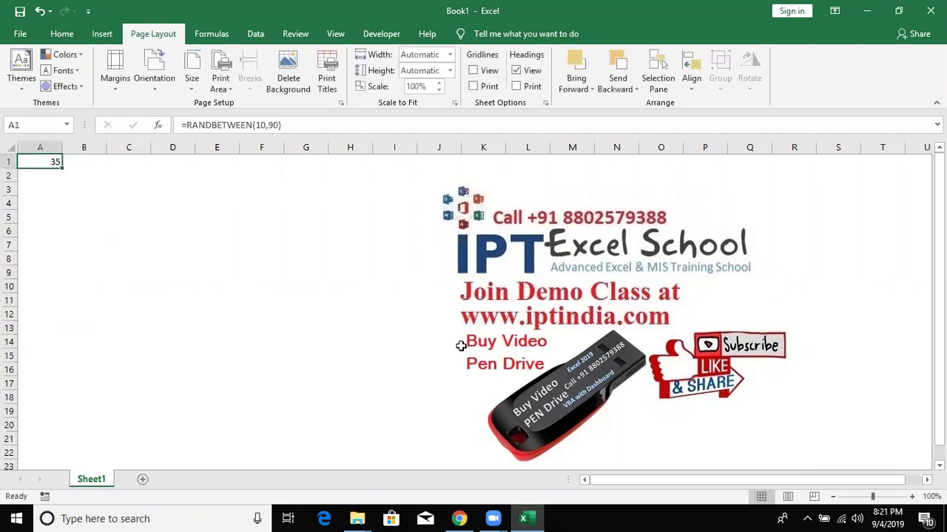
{"action": "key", "text": "shift+Right"}
{"action": "key", "text": "shift+Right"}
{"action": "key", "text": "shift+Right"}
{"action": "key", "text": "shift+Right"}
{"action": "key", "text": "shift+Right"}
{"action": "key", "text": "shift+Right"}
{"action": "key", "text": "shift+Right"}
{"action": "key", "text": "shift+Right"}
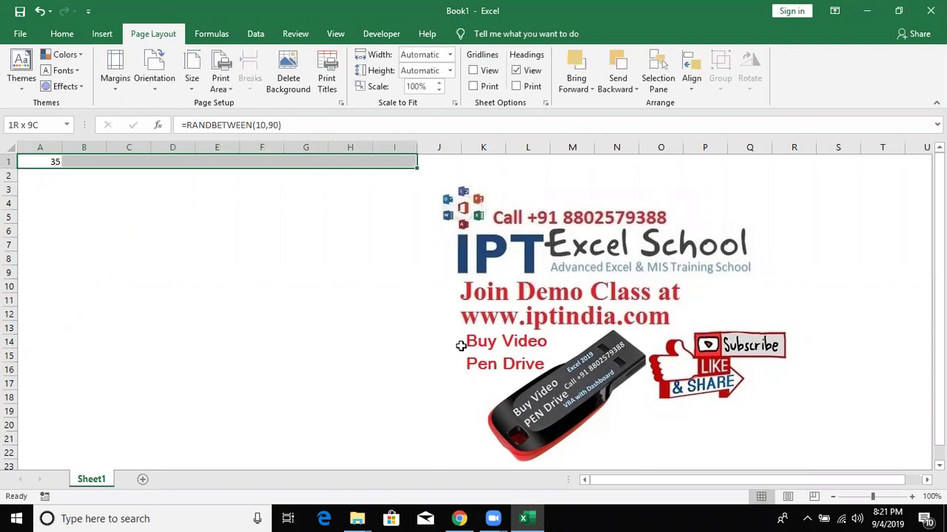
{"action": "key", "text": "shift+Down"}
{"action": "key", "text": "shift+Down"}
{"action": "key", "text": "shift+Down"}
{"action": "key", "text": "shift+Down"}
{"action": "key", "text": "shift+Down"}
{"action": "key", "text": "shift+Down"}
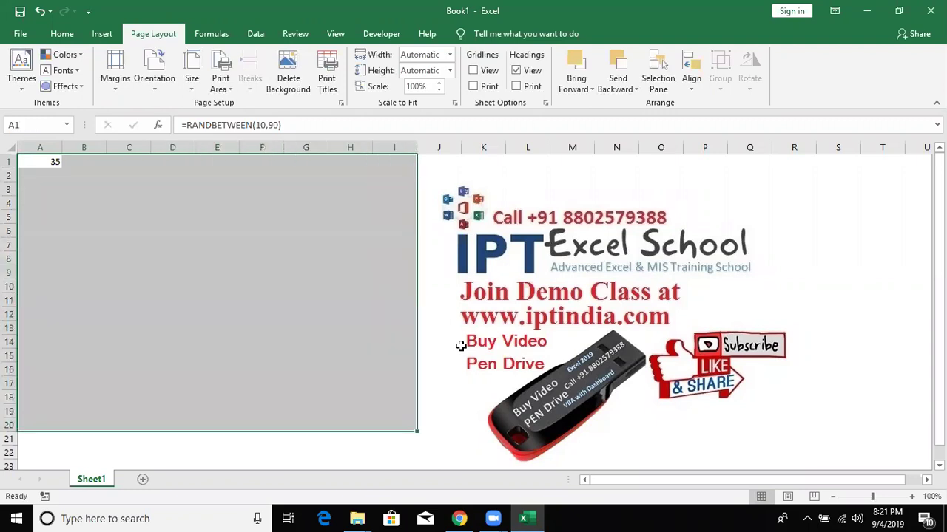
{"action": "key", "text": "ctrl+r"}
{"action": "key", "text": "ctrl+d"}
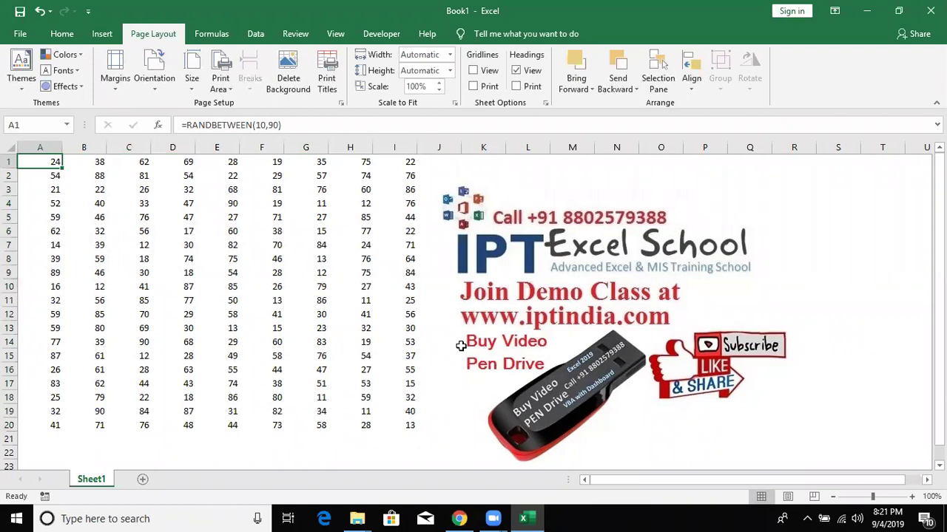
Protect Sheet1 with a password, entering and confirming it
{"action": "left_click", "coordinate": [207, 245]}
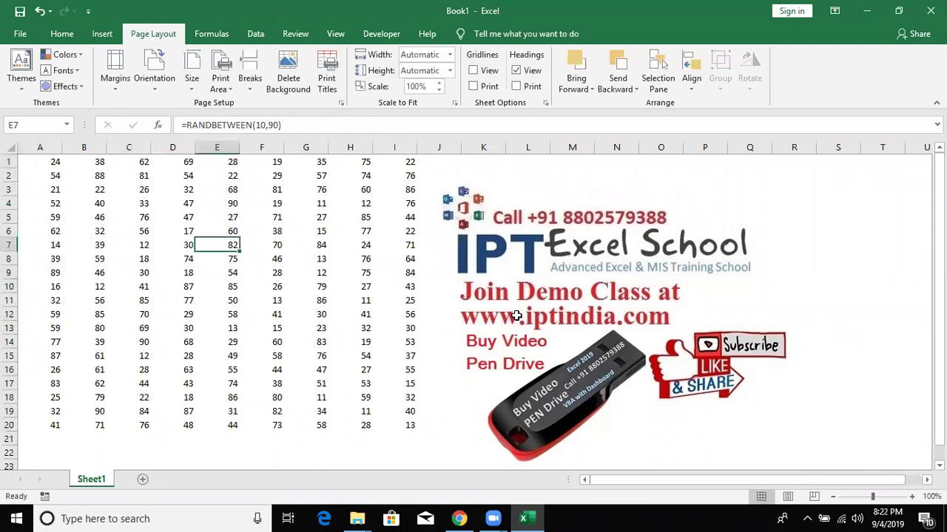
{"action": "left_click", "coordinate": [447, 258]}
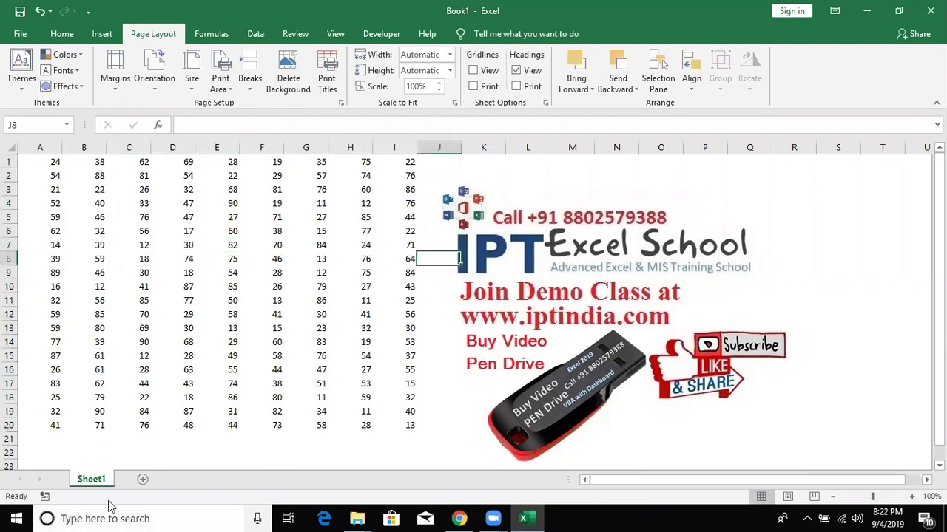
{"action": "right_click", "coordinate": [97, 482]}
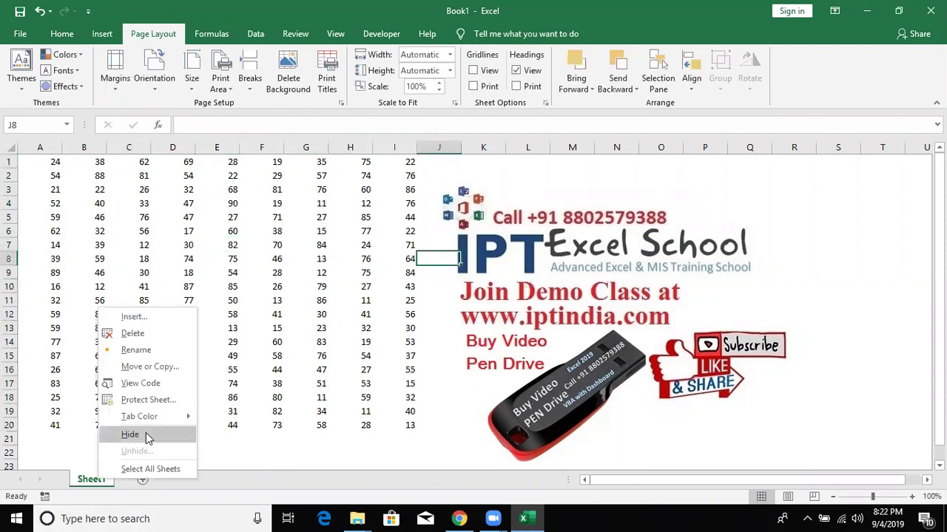
{"action": "left_click", "coordinate": [152, 400]}
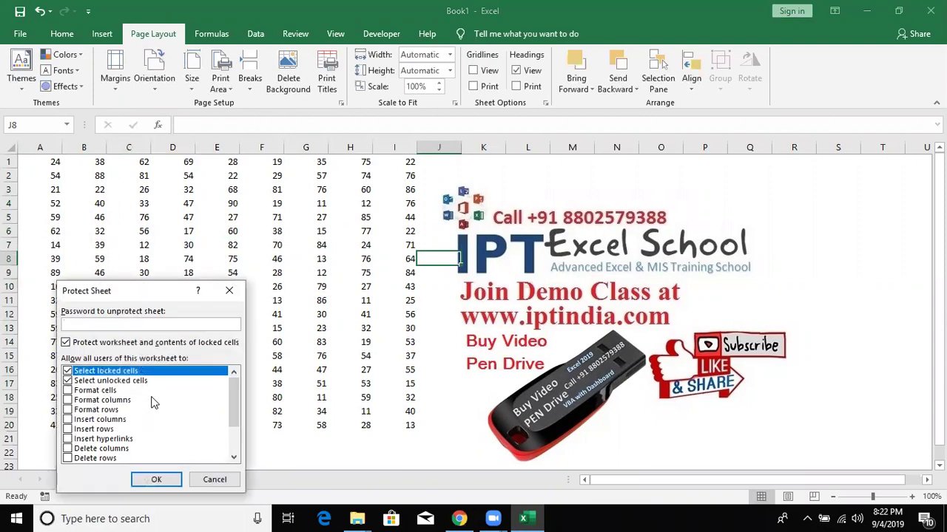
{"action": "key", "text": "Return"}
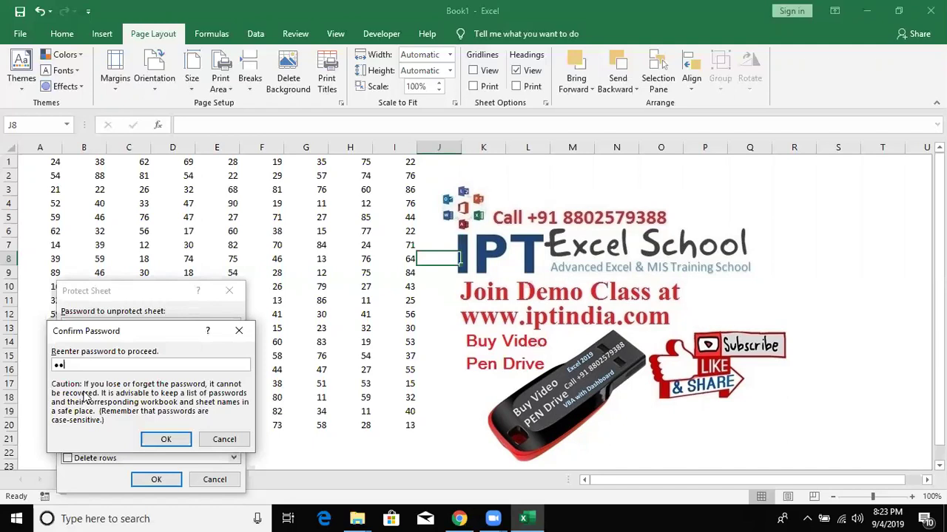
{"action": "left_click", "coordinate": [166, 440]}
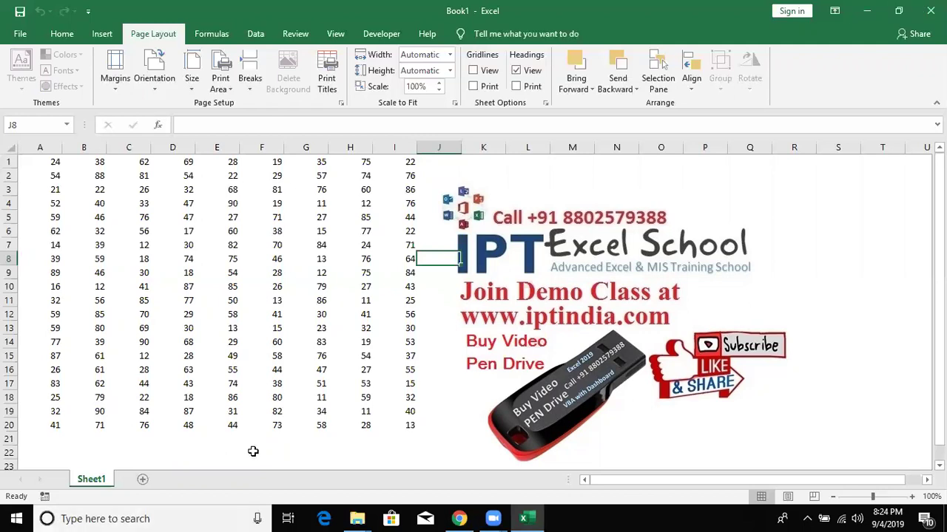
{"action": "key", "text": "Delete"}
{"action": "key", "text": "Return"}
Insert a new Sheet2 and discard a test entry typed in C17
{"action": "left_click", "coordinate": [142, 479]}
{"action": "left_click", "coordinate": [126, 381]}
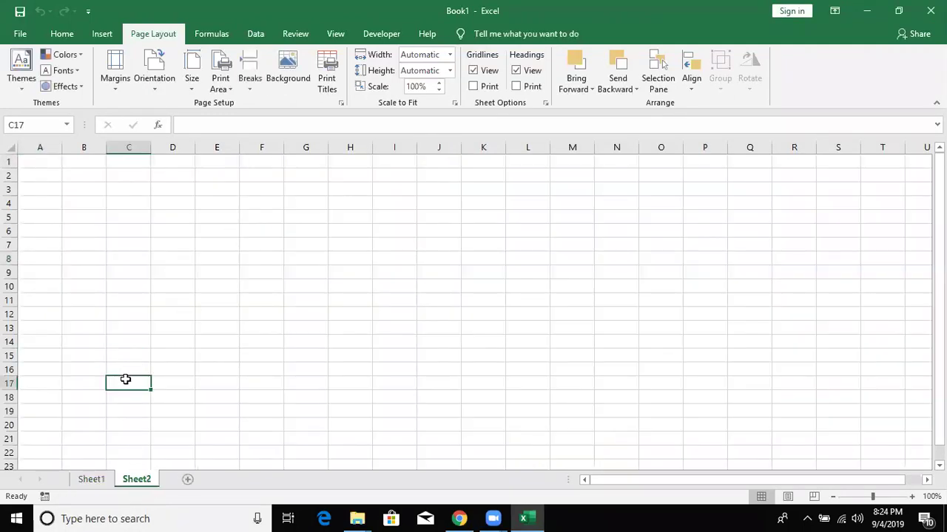
{"action": "type", "text": "S"}
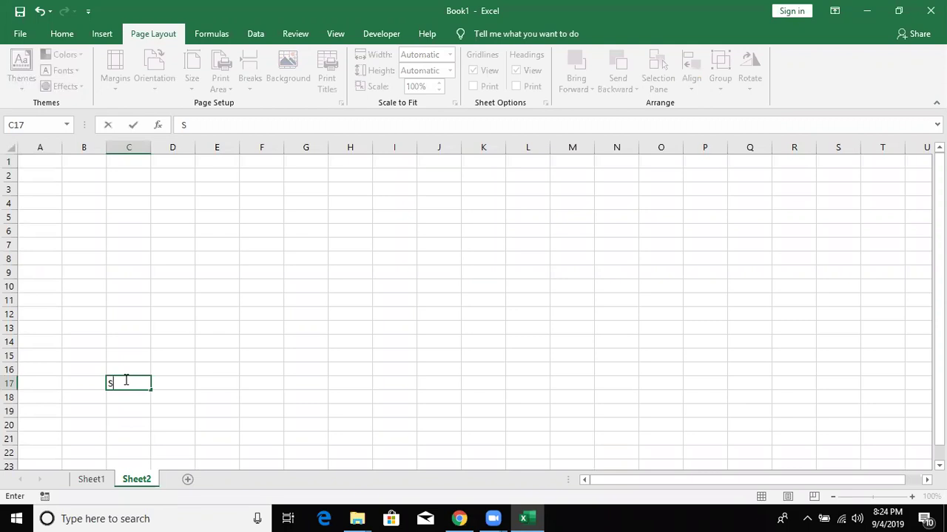
{"action": "type", "text": "sadada@"}
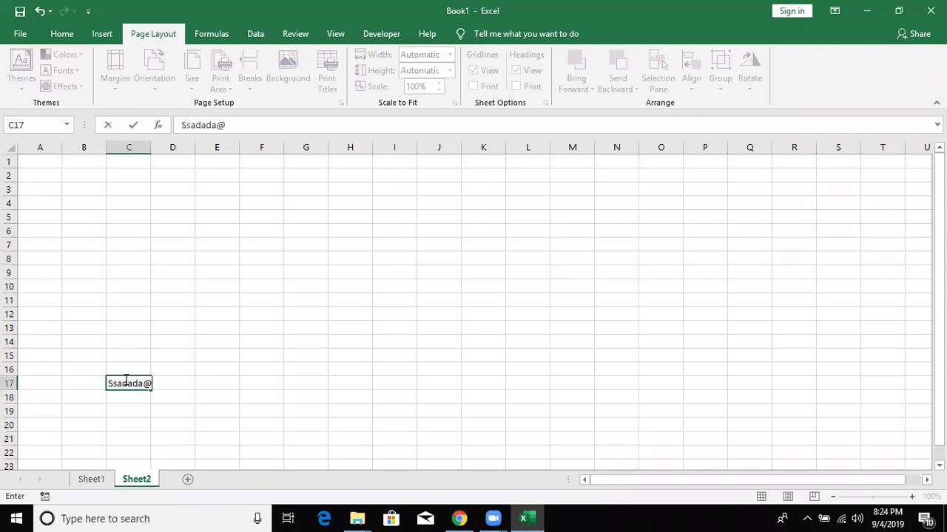
{"action": "type", "text": "123"}
{"action": "key", "text": "Escape"}
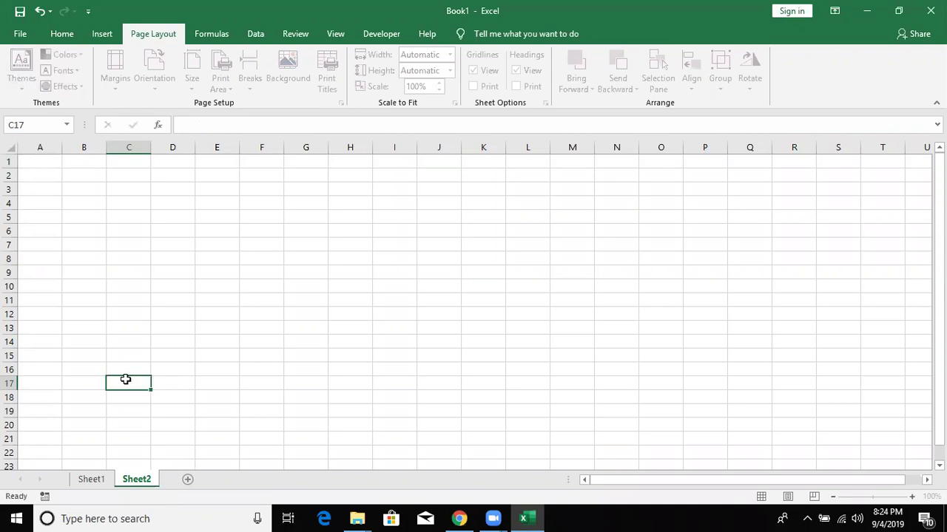
Back on Sheet1, try moving the banner picture and selecting J2:R20
{"action": "left_click", "coordinate": [111, 481]}
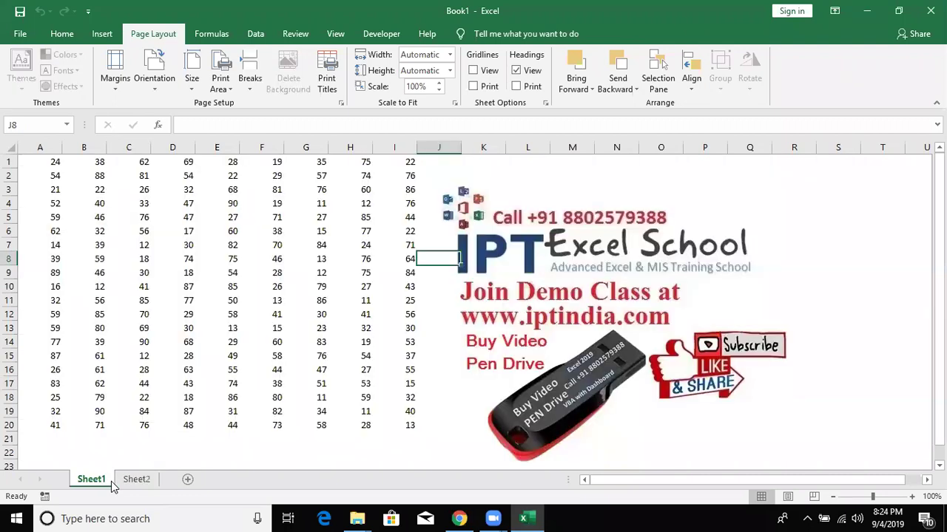
{"action": "left_click", "coordinate": [182, 328]}
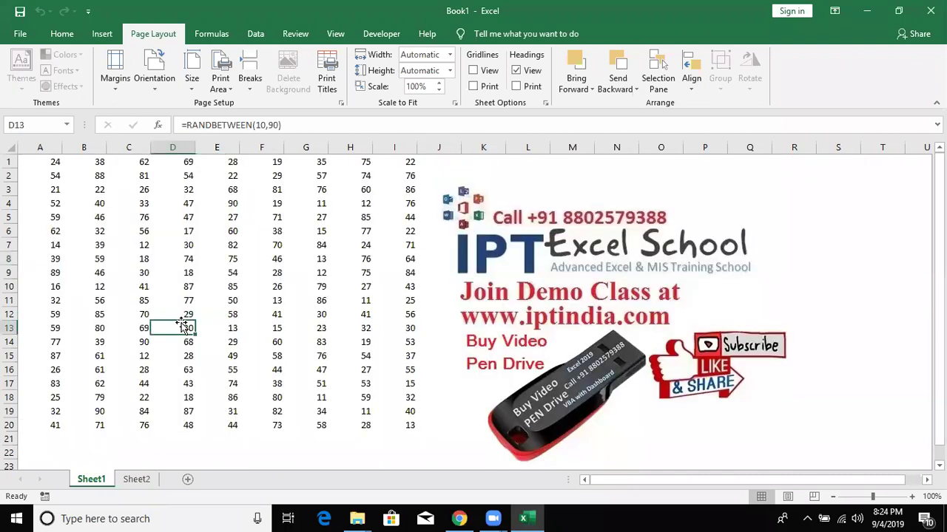
{"action": "left_click", "coordinate": [466, 300]}
{"action": "left_click_drag", "start_coordinate": [436, 194], "coordinate": [553, 428]}
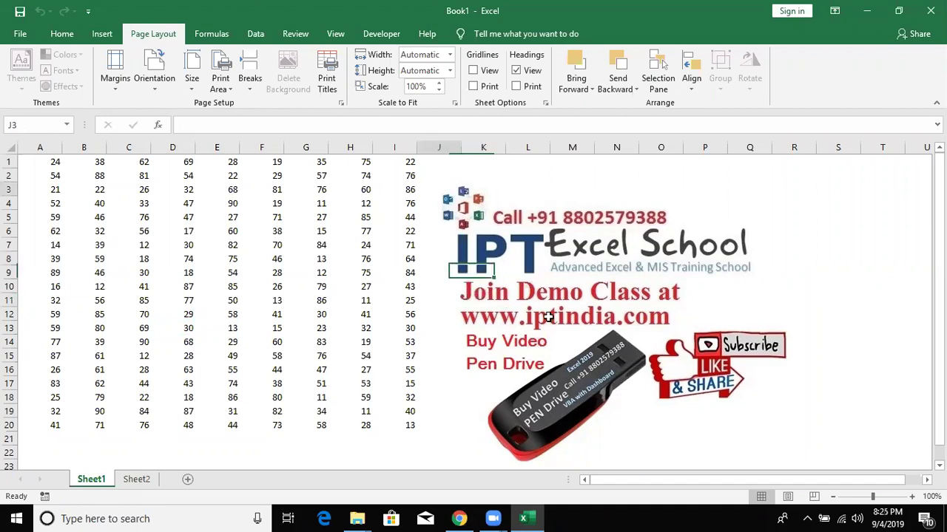
{"action": "key", "text": "Escape"}
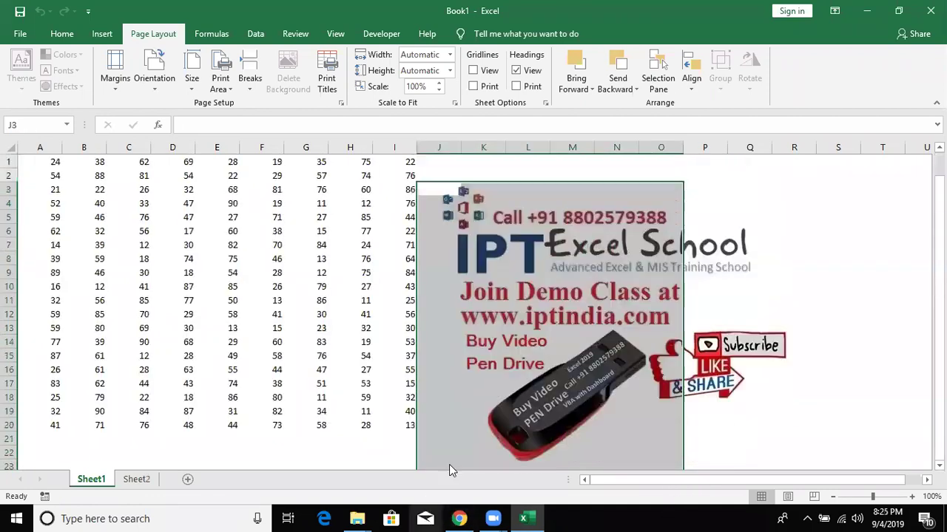
{"action": "mouse_move", "coordinate": [441, 174]}
{"action": "left_mouse_down"}
{"action": "mouse_move", "coordinate": [772, 429]}
{"action": "mouse_move", "coordinate": [772, 456]}
{"action": "left_mouse_up"}
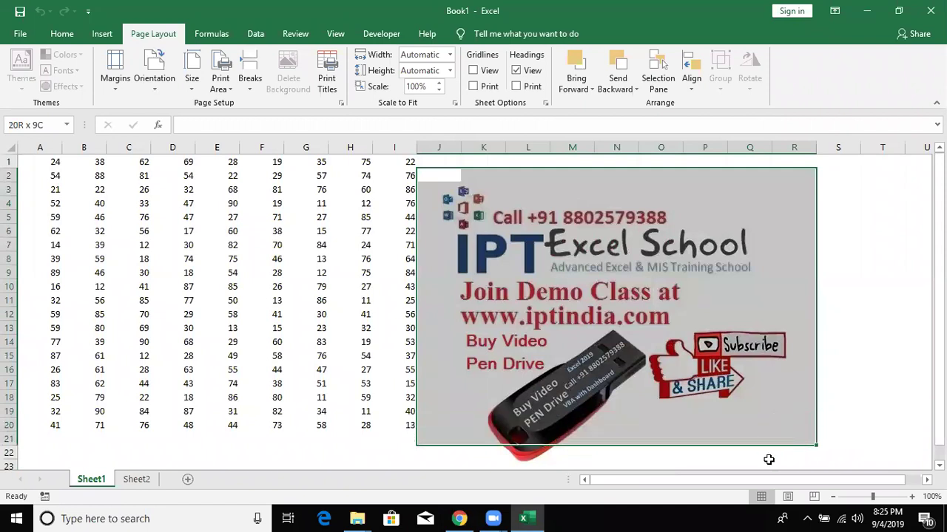
{"action": "left_click", "coordinate": [660, 383]}
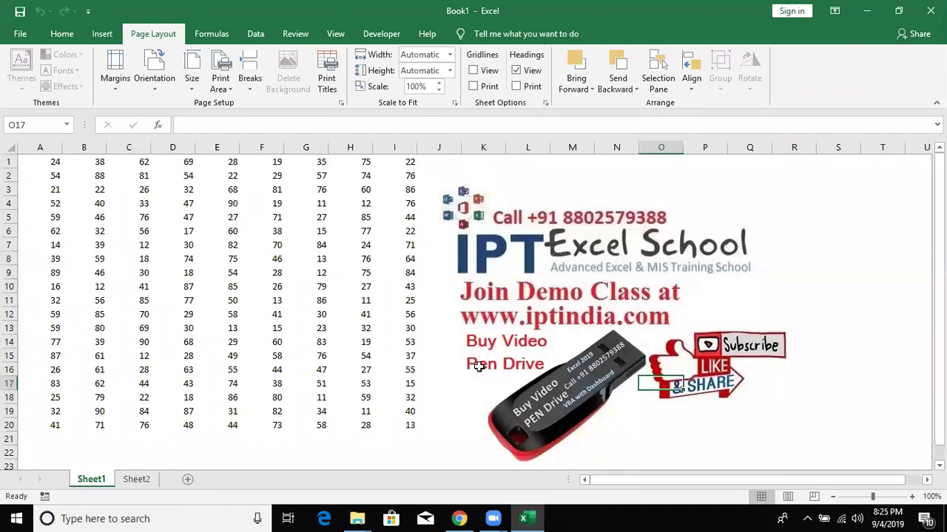
Test that cell D15 cannot be changed on protected Sheet1
{"action": "left_click", "coordinate": [152, 357]}
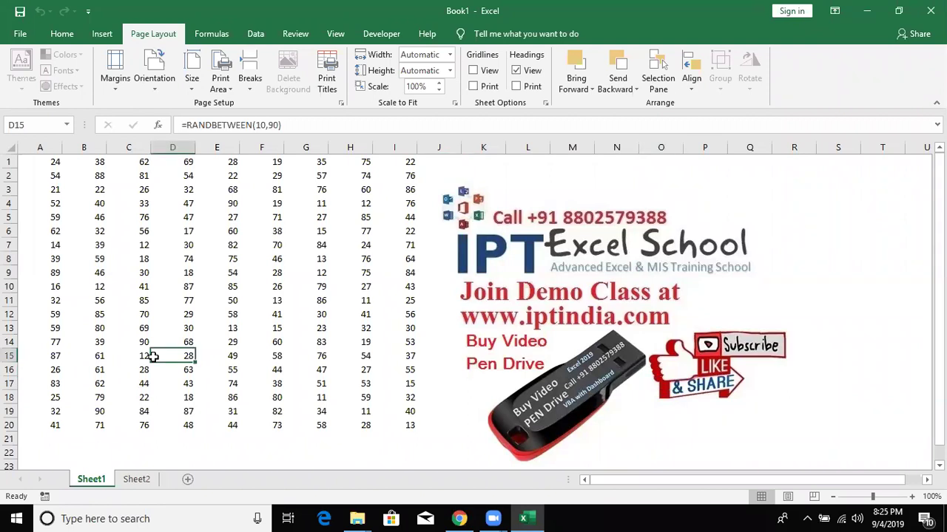
{"action": "right_click", "coordinate": [153, 358]}
{"action": "left_click", "coordinate": [383, 272]}
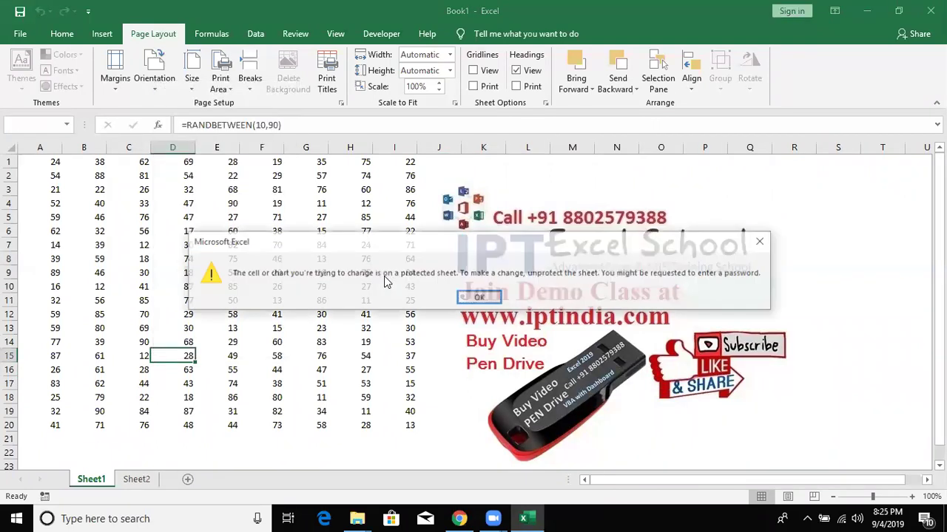
{"action": "key", "text": "Return"}
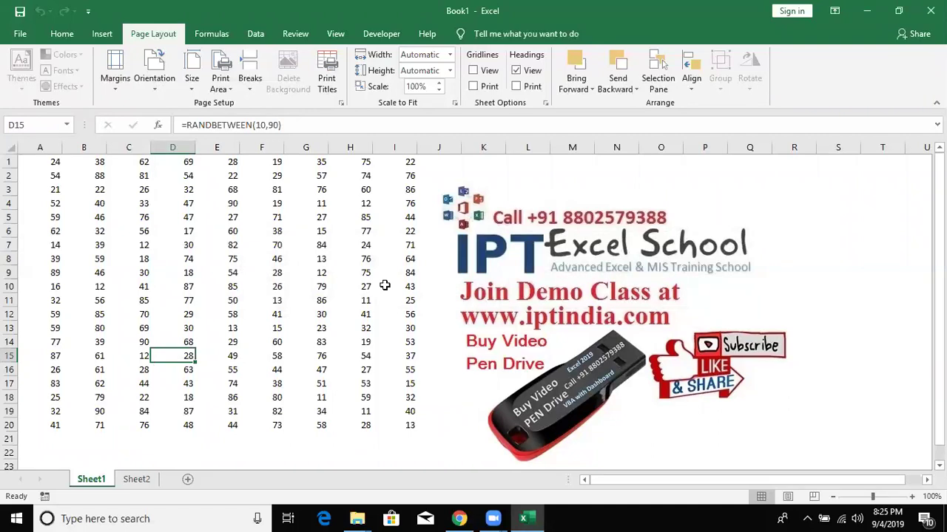
Select and copy the A1:I20 number block, then cancel the copy
{"action": "mouse_move", "coordinate": [57, 161]}
{"action": "left_mouse_down"}
{"action": "mouse_move", "coordinate": [402, 402]}
{"action": "mouse_move", "coordinate": [401, 422]}
{"action": "left_mouse_up"}
{"action": "key", "text": "ctrl+c"}
{"action": "key", "text": "Escape"}
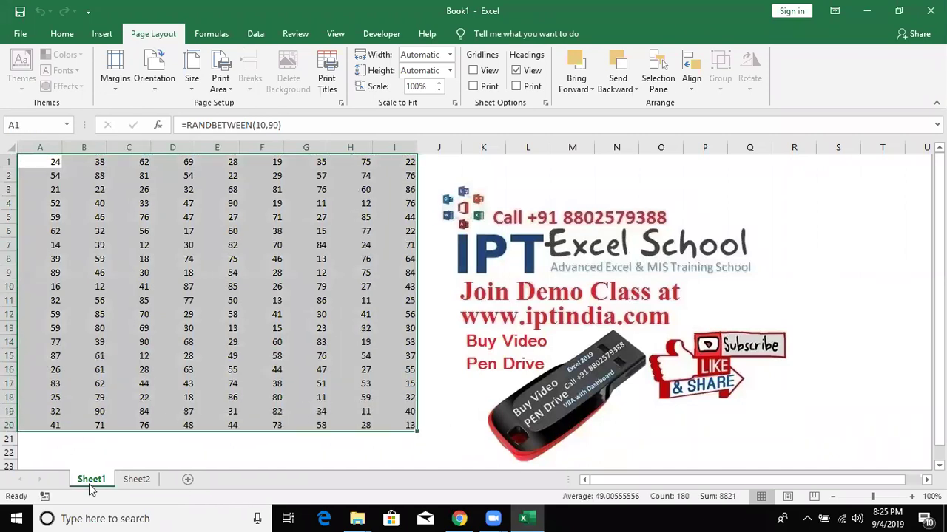
Unprotect Sheet1 by entering its password
{"action": "right_click", "coordinate": [90, 489]}
{"action": "key", "text": "Escape"}
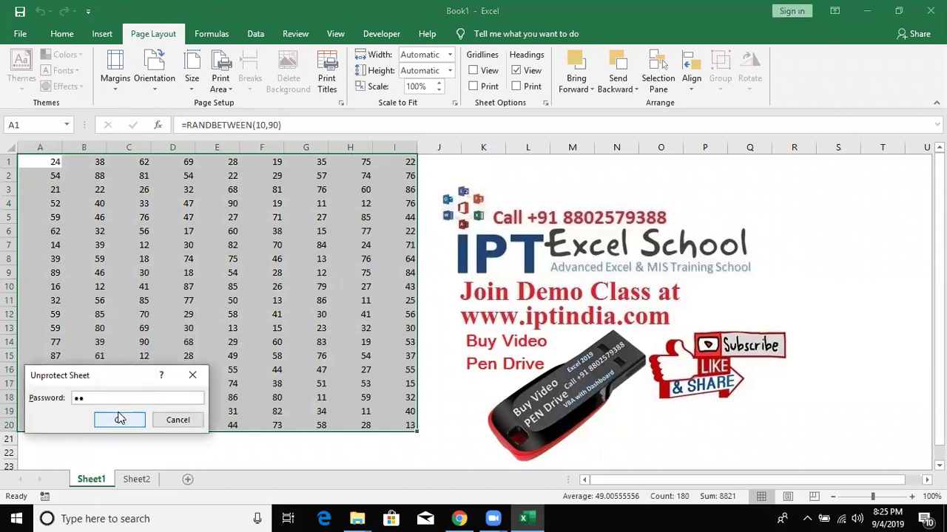
{"action": "left_click", "coordinate": [119, 419]}
{"action": "left_click", "coordinate": [512, 247]}
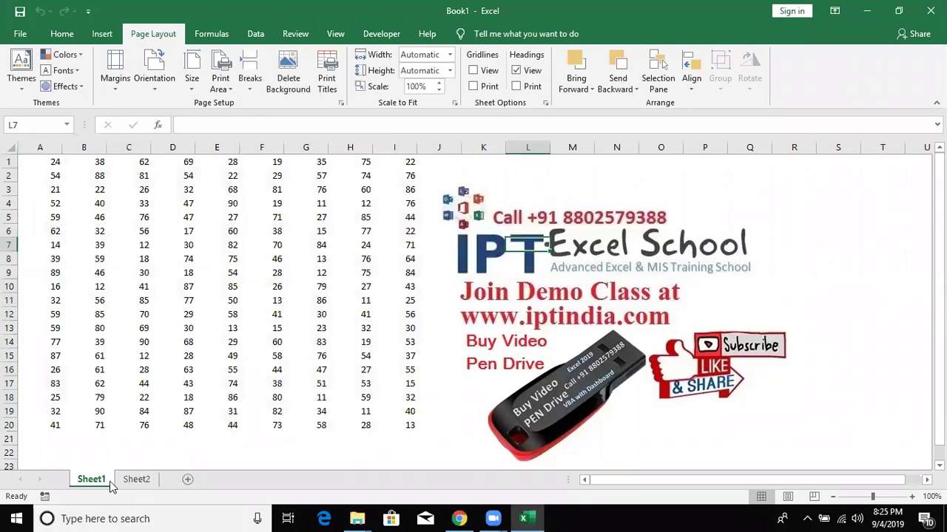
Duplicate Sheet1 as Sheet1 (2) and return to Sheet1's tab options
{"action": "left_click_drag", "start_coordinate": [111, 484], "coordinate": [151, 486], "text": "ctrl"}
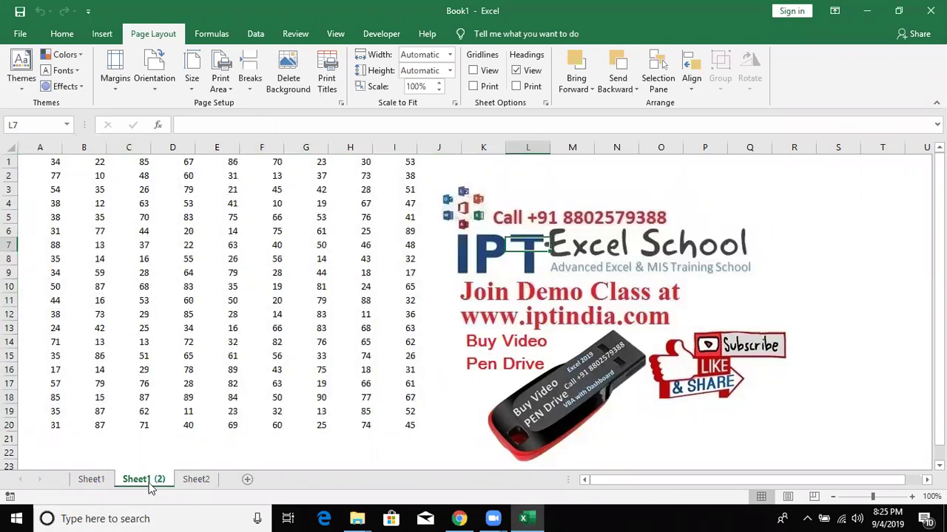
{"action": "left_click", "coordinate": [107, 480]}
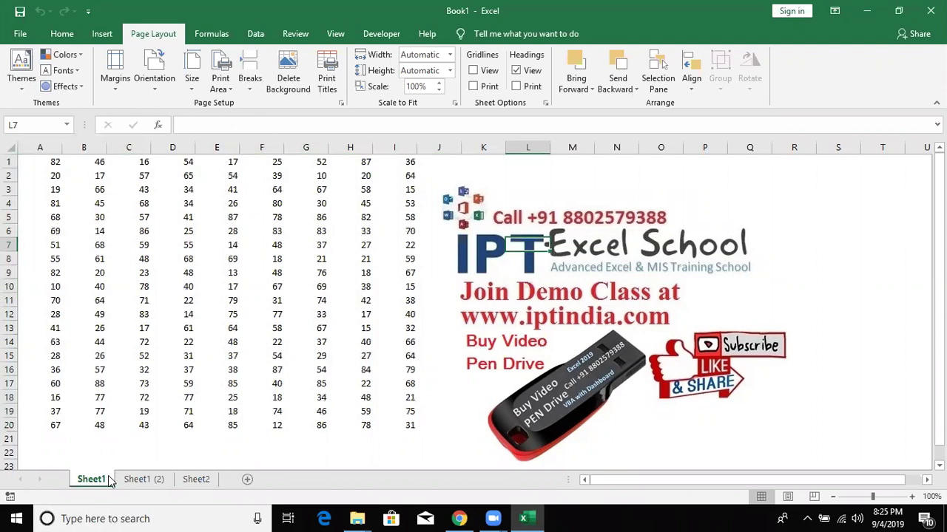
{"action": "right_click", "coordinate": [108, 480]}
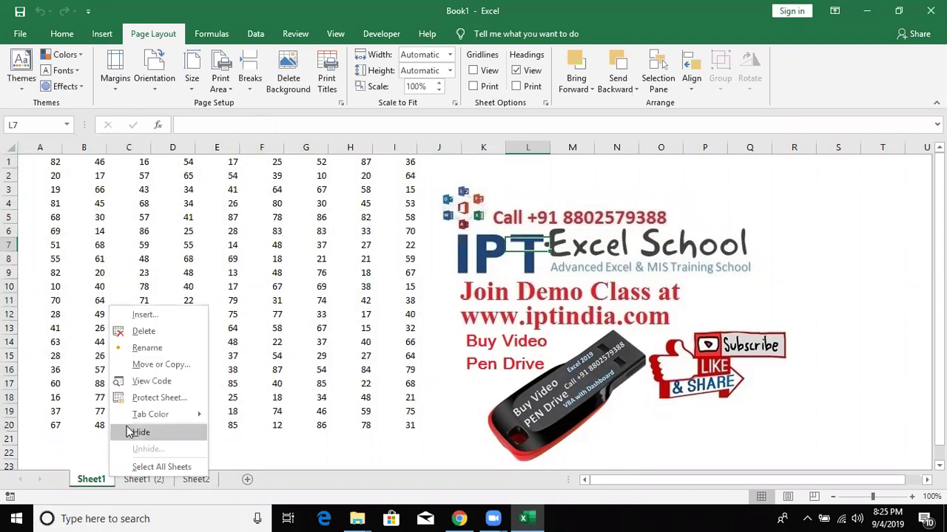
Protect Sheet1 with Format cells allowed
{"action": "left_click", "coordinate": [132, 398]}
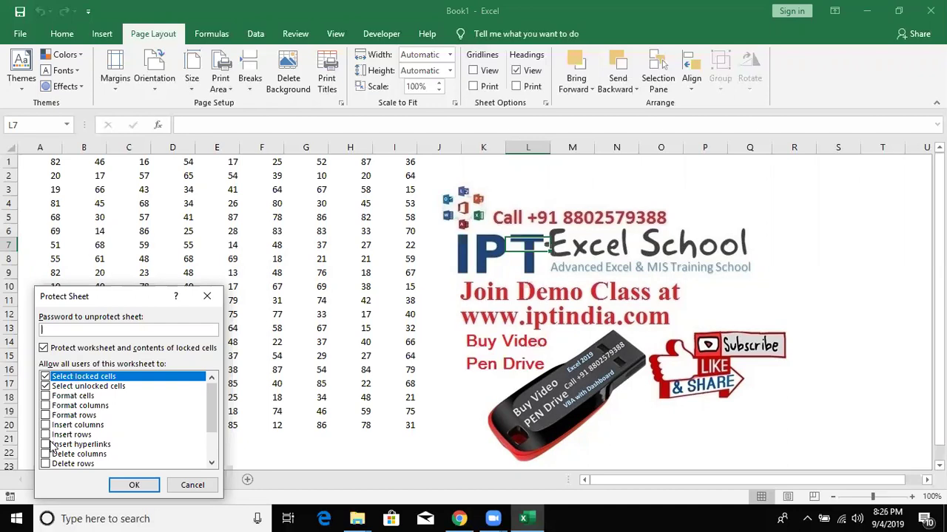
{"action": "left_click", "coordinate": [45, 397]}
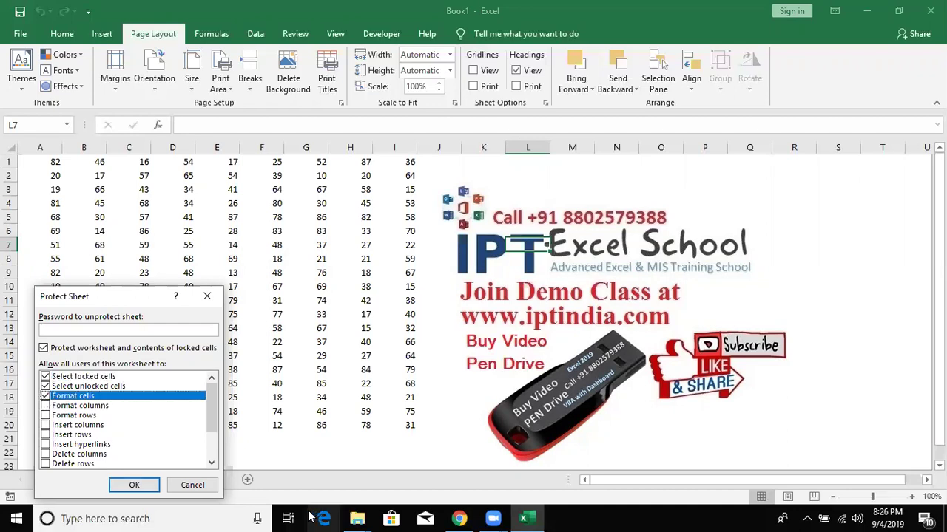
{"action": "left_click", "coordinate": [133, 485]}
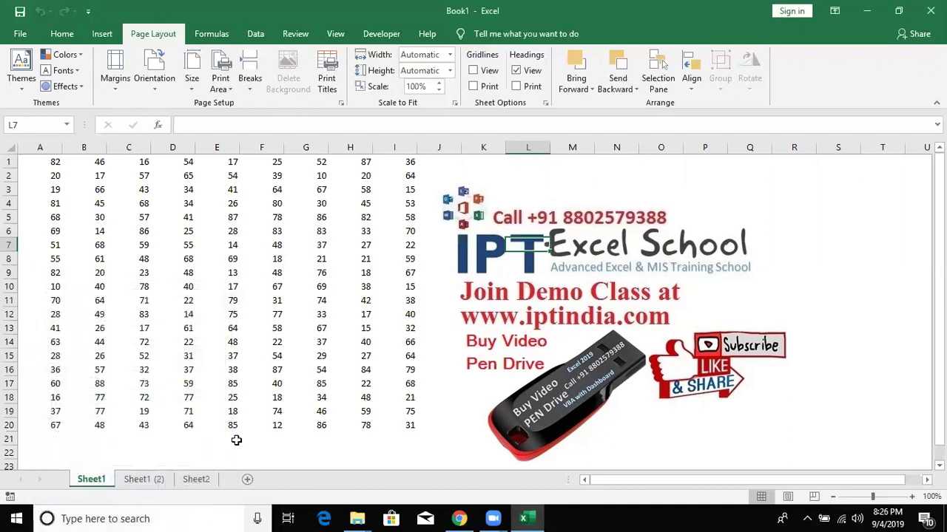
Clear cell D5 and give it a yellow fill
{"action": "left_click", "coordinate": [164, 214]}
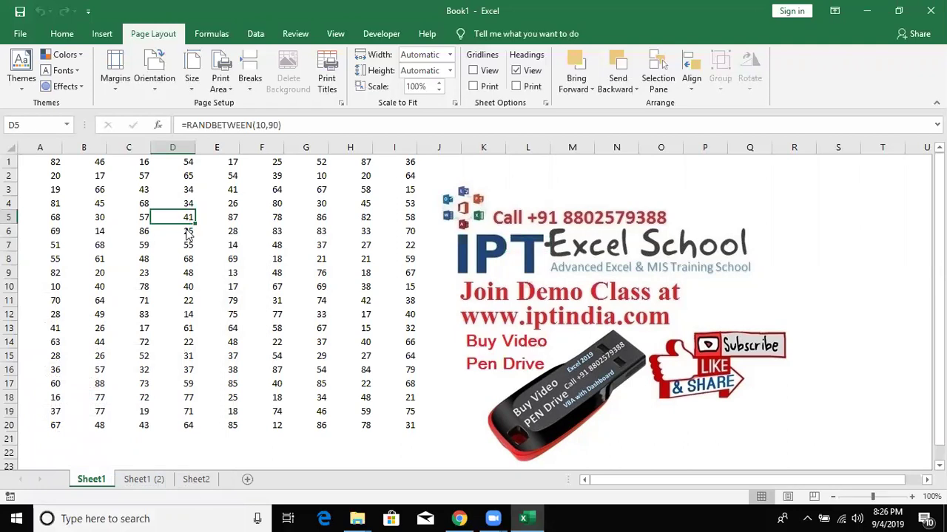
{"action": "key", "text": "Delete"}
{"action": "key", "text": "Return"}
{"action": "left_click", "coordinate": [62, 33]}
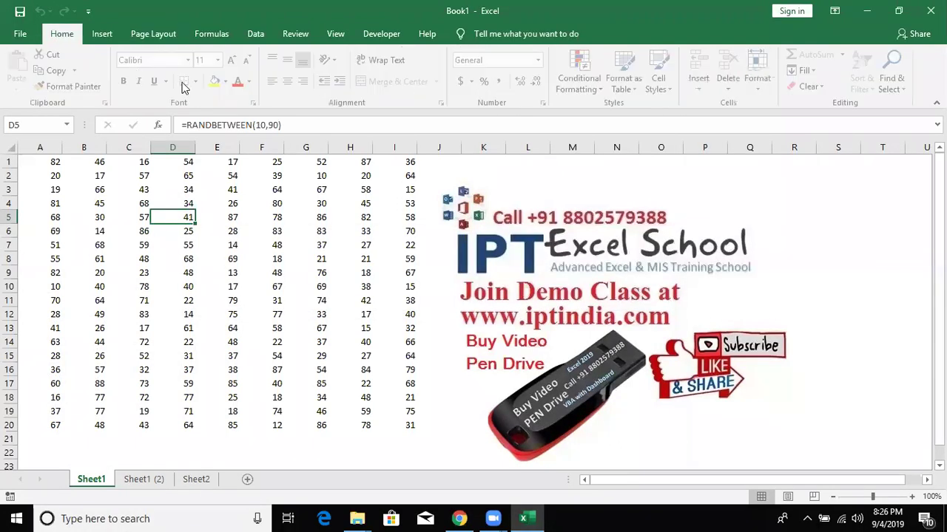
{"action": "left_click", "coordinate": [215, 81]}
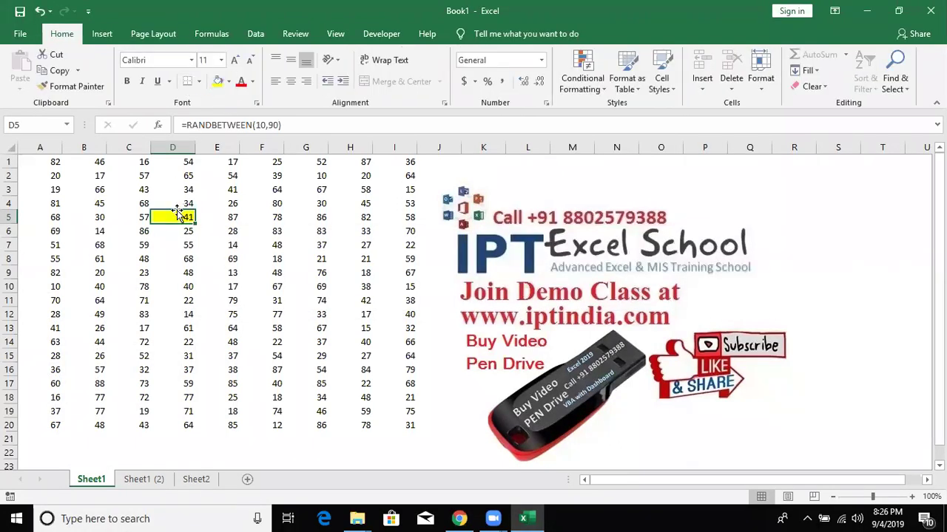
{"action": "left_click", "coordinate": [435, 270]}
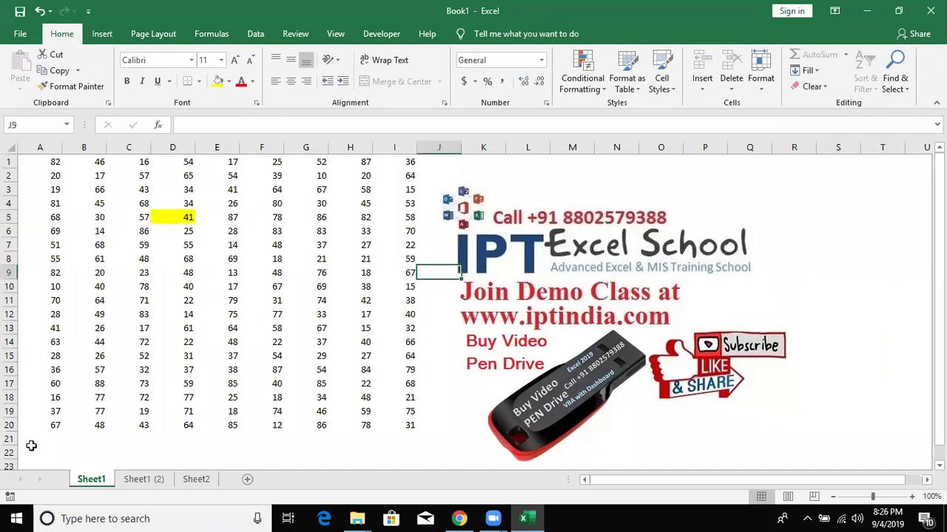
Unprotect Sheet1 again
{"action": "right_click", "coordinate": [99, 481]}
{"action": "left_click", "coordinate": [132, 400]}
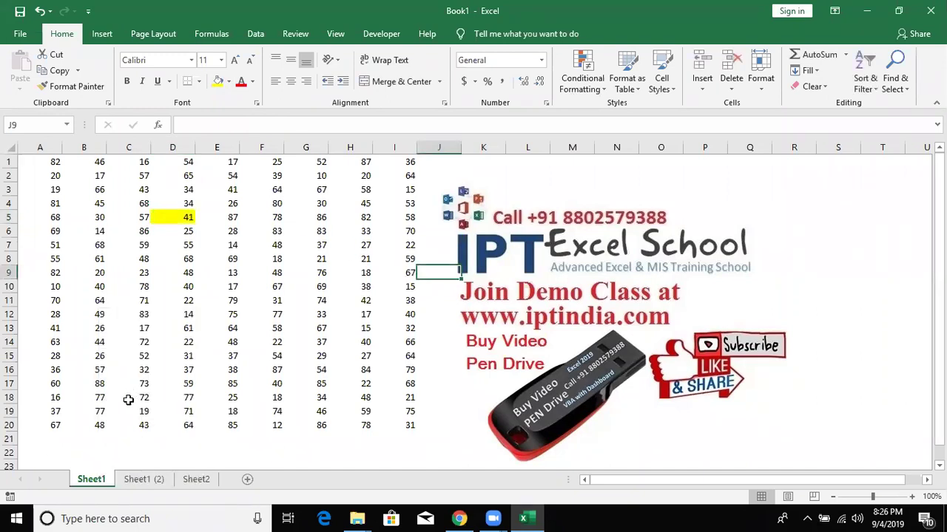
{"action": "right_click", "coordinate": [100, 480]}
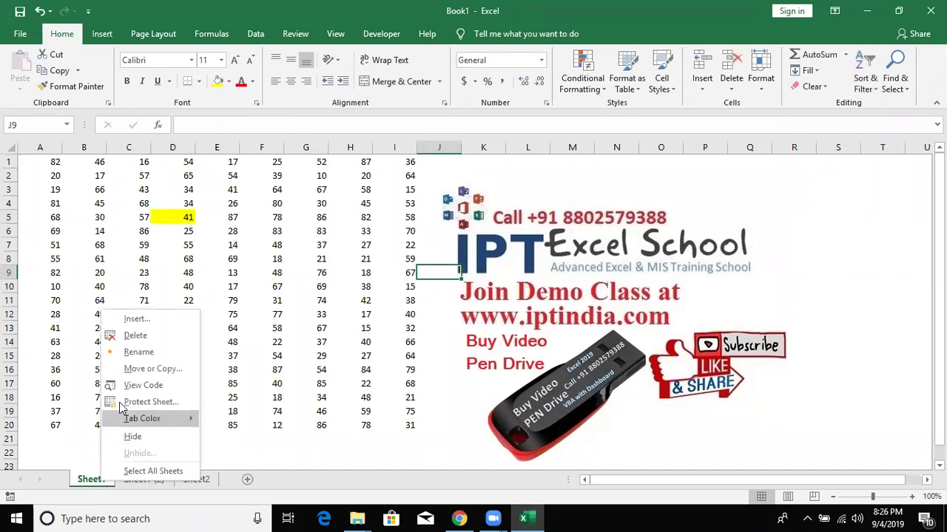
Protect Sheet1 disallowing Format cells, Select locked cells and Select unlocked cells, then view Sheet1 (2)
{"action": "left_click", "coordinate": [119, 403]}
{"action": "left_click", "coordinate": [37, 396]}
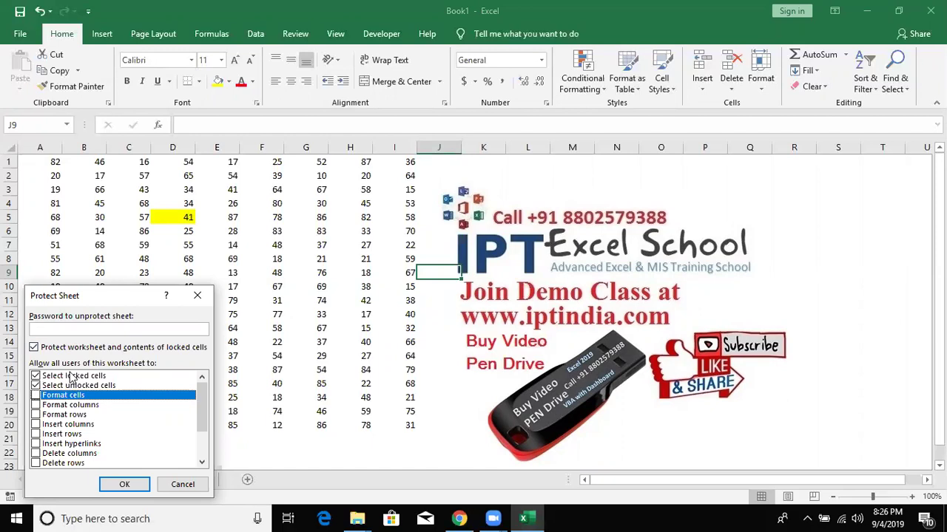
{"action": "left_click", "coordinate": [35, 376]}
{"action": "left_click", "coordinate": [36, 385]}
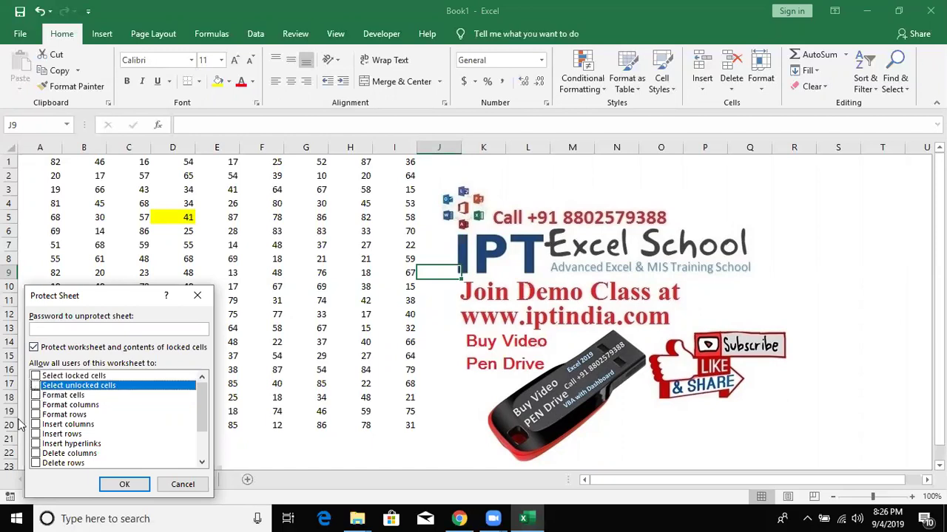
{"action": "left_click", "coordinate": [123, 483]}
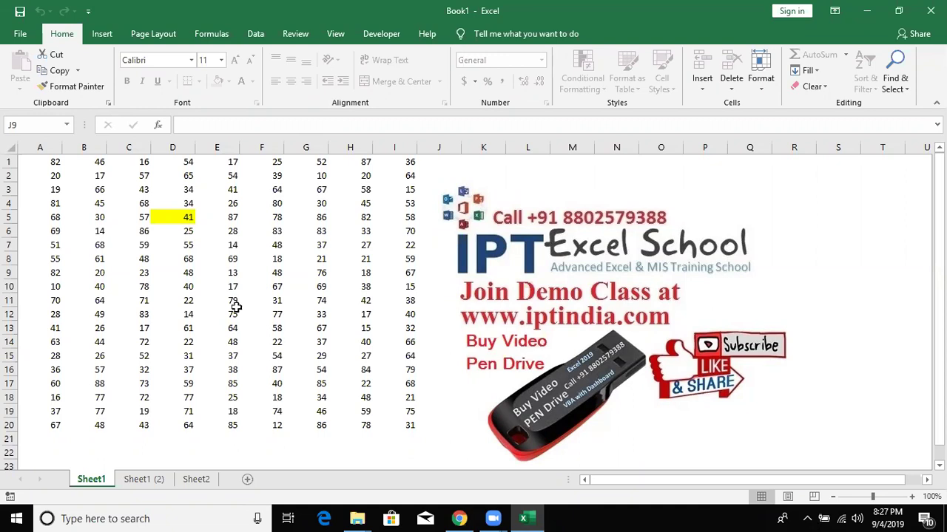
{"action": "left_click", "coordinate": [158, 477]}
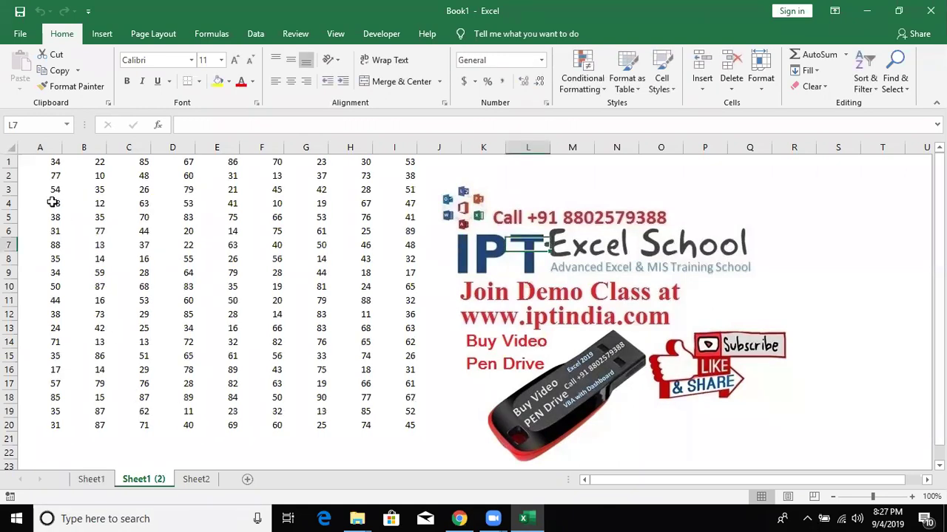
Clear all cells on Sheet1 (2) and fill C3:G9 yellow
{"action": "left_click", "coordinate": [15, 144]}
{"action": "key", "text": "Delete"}
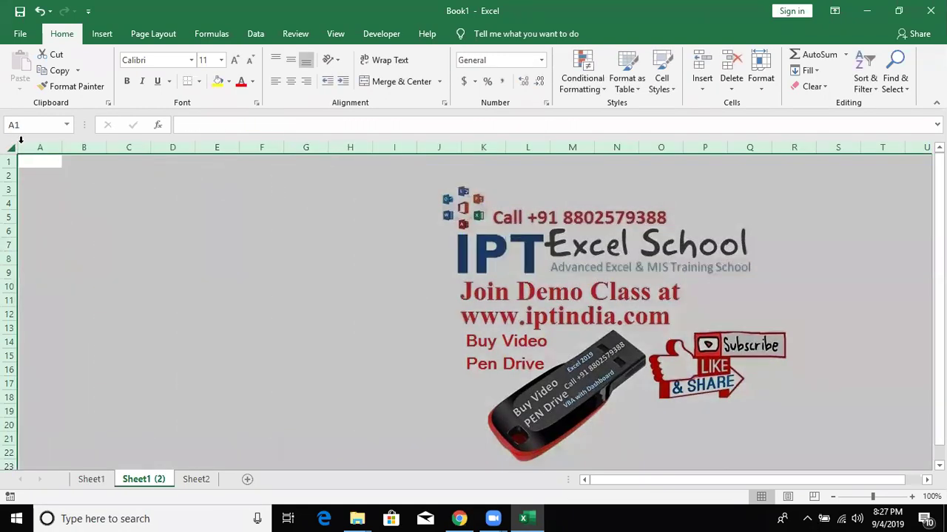
{"action": "left_click_drag", "start_coordinate": [146, 187], "coordinate": [308, 271]}
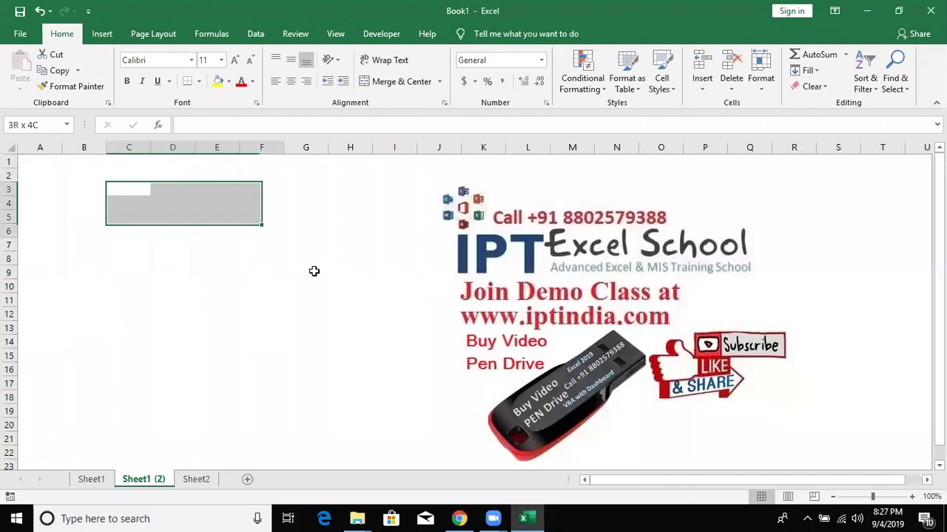
{"action": "left_click", "coordinate": [217, 81]}
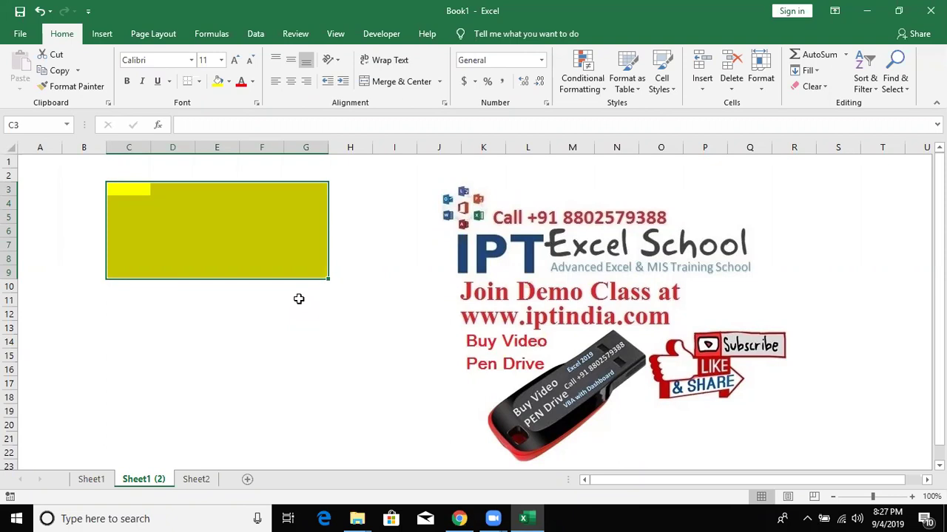
Test typing in cells C11 and D6, cancelling each entry
{"action": "key", "text": "Down"}
{"action": "key", "text": "Down"}
{"action": "key", "text": "Down"}
{"action": "key", "text": "Down"}
{"action": "key", "text": "Down"}
{"action": "key", "text": "Down"}
{"action": "key", "text": "Down"}
{"action": "type", "text": "dksd"}
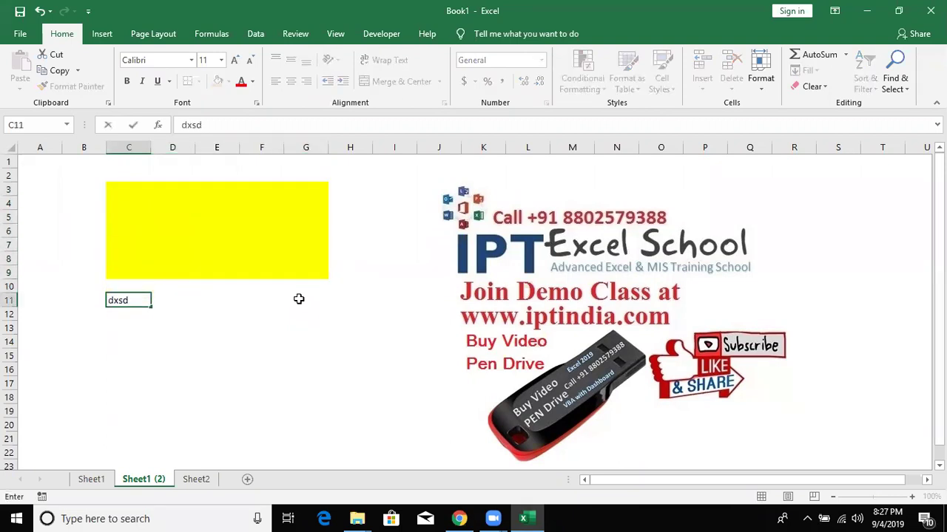
{"action": "key", "text": "Escape"}
{"action": "key", "text": "Up"}
{"action": "key", "text": "Up"}
{"action": "key", "text": "Up"}
{"action": "key", "text": "Up"}
{"action": "key", "text": "Up"}
{"action": "key", "text": "Right"}
{"action": "type", "text": "dfsd"}
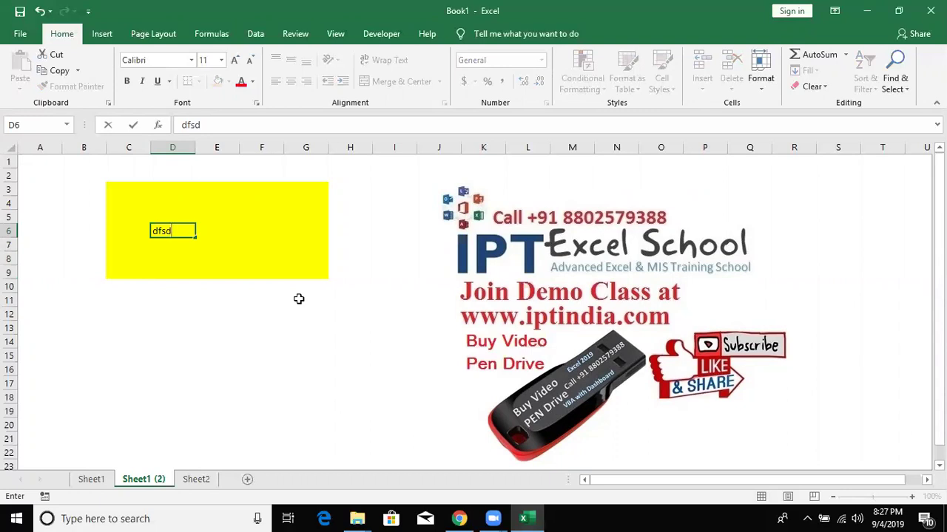
{"action": "key", "text": "Escape"}
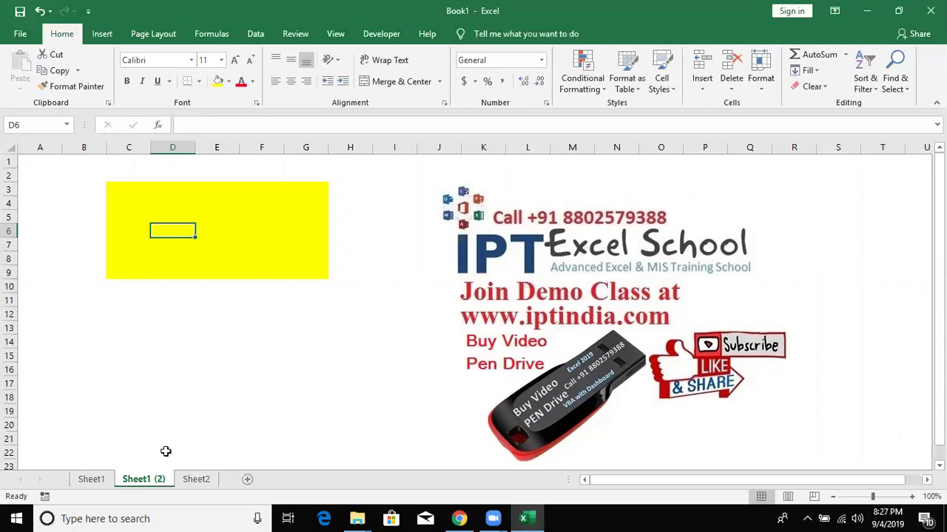
Open the Protect Sheet settings for Sheet1 (2) and close them without protecting
{"action": "right_click", "coordinate": [153, 481]}
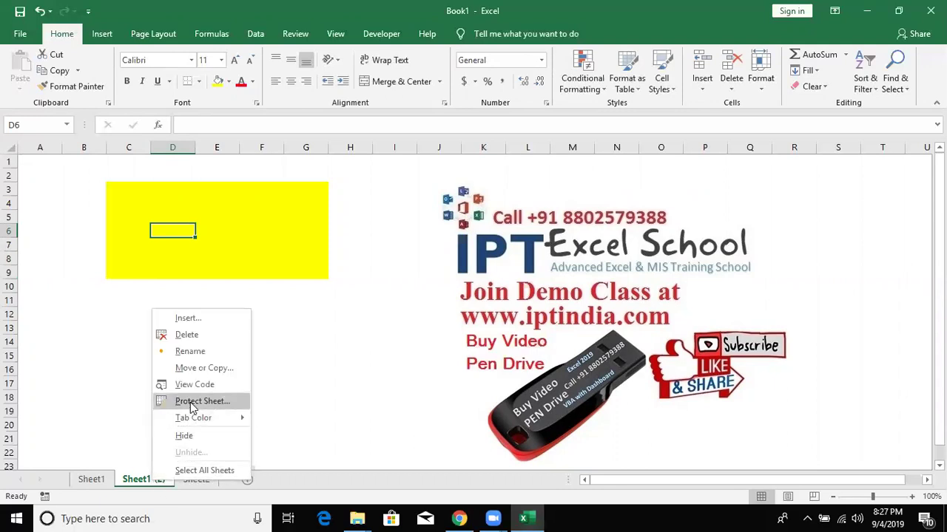
{"action": "left_click", "coordinate": [196, 401]}
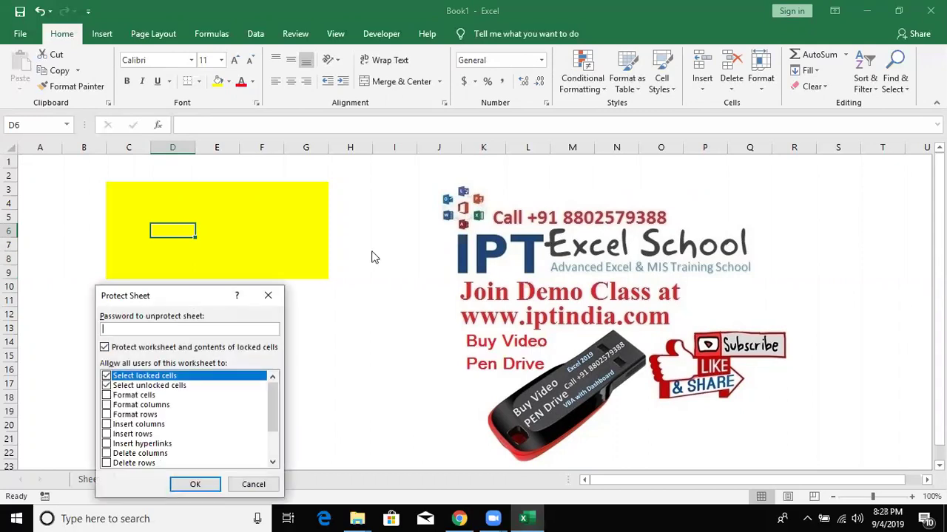
{"action": "left_click_drag", "start_coordinate": [191, 296], "coordinate": [371, 255]}
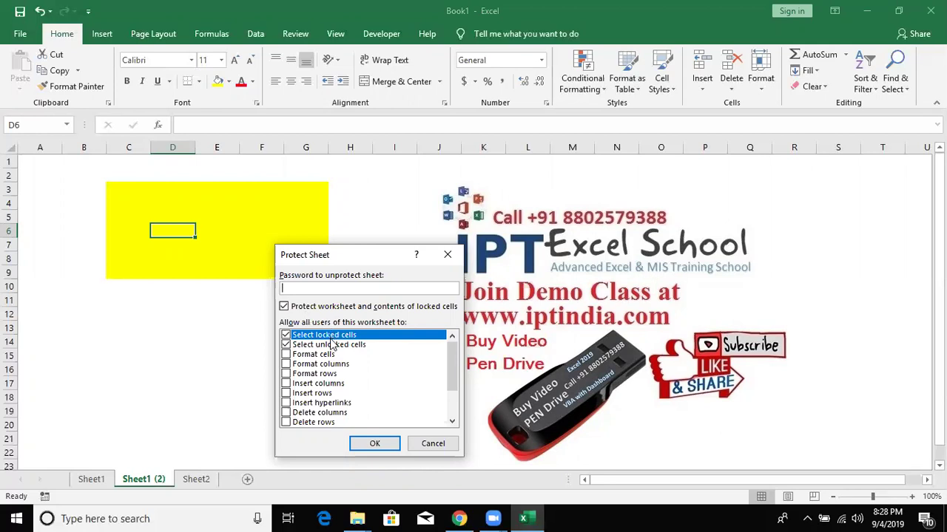
{"action": "key", "text": "Return"}
Clear the Locked option for cell A1 in Format Cells > Protection
{"action": "left_click", "coordinate": [40, 167]}
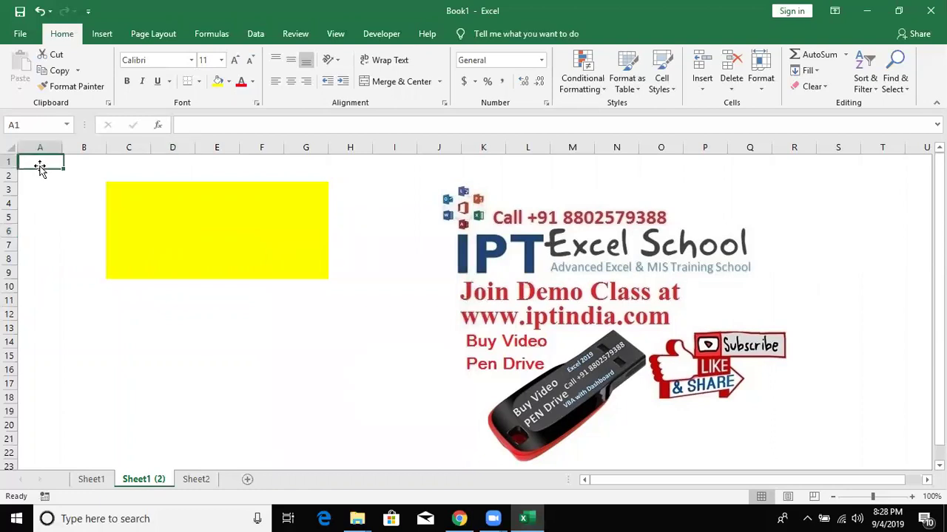
{"action": "right_click", "coordinate": [37, 165]}
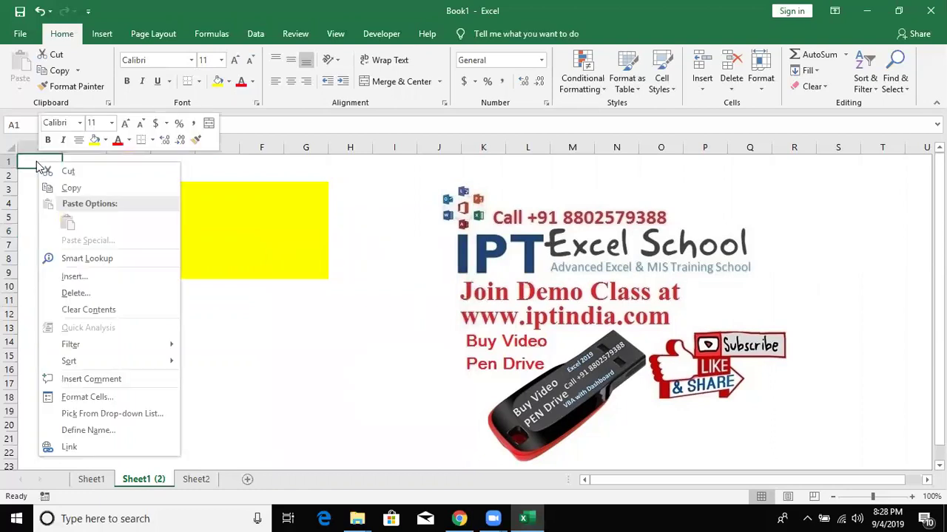
{"action": "left_click", "coordinate": [121, 400]}
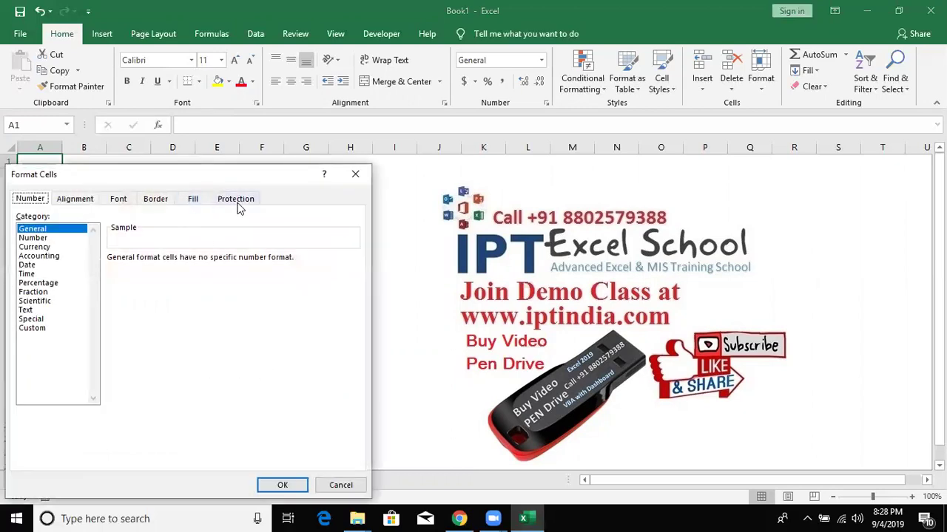
{"action": "left_click", "coordinate": [255, 199]}
{"action": "left_click_drag", "start_coordinate": [281, 181], "coordinate": [412, 162]}
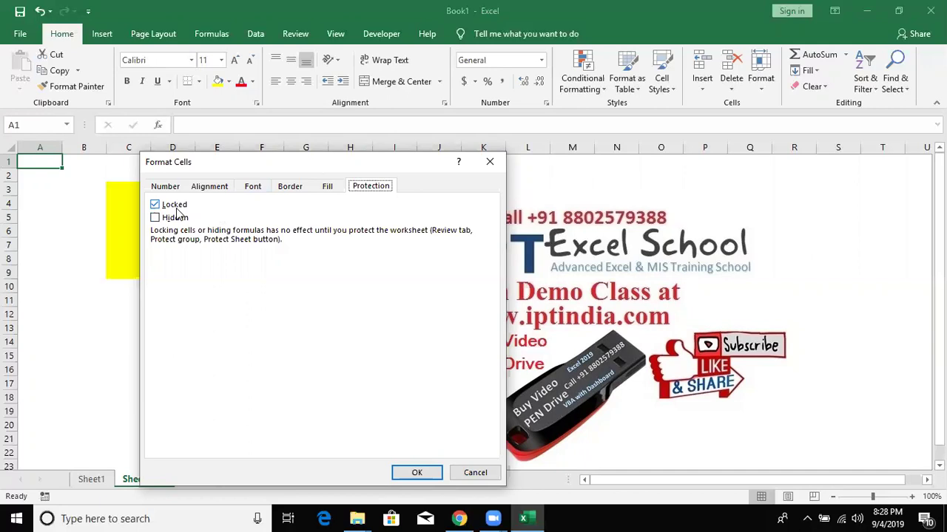
{"action": "left_click", "coordinate": [176, 207]}
{"action": "key", "text": "Return"}
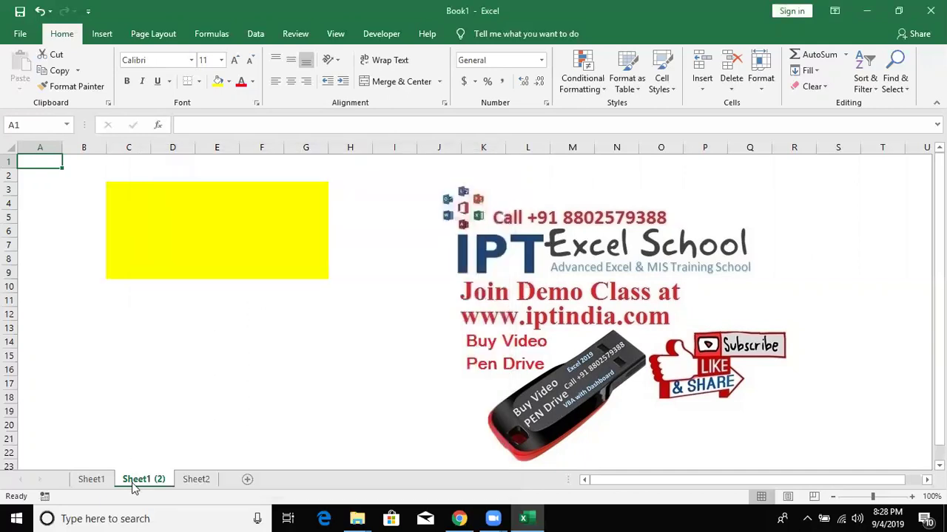
Open and dismiss the Protect Sheet settings for Sheet1 (2)
{"action": "right_click", "coordinate": [131, 481]}
{"action": "left_click", "coordinate": [165, 405]}
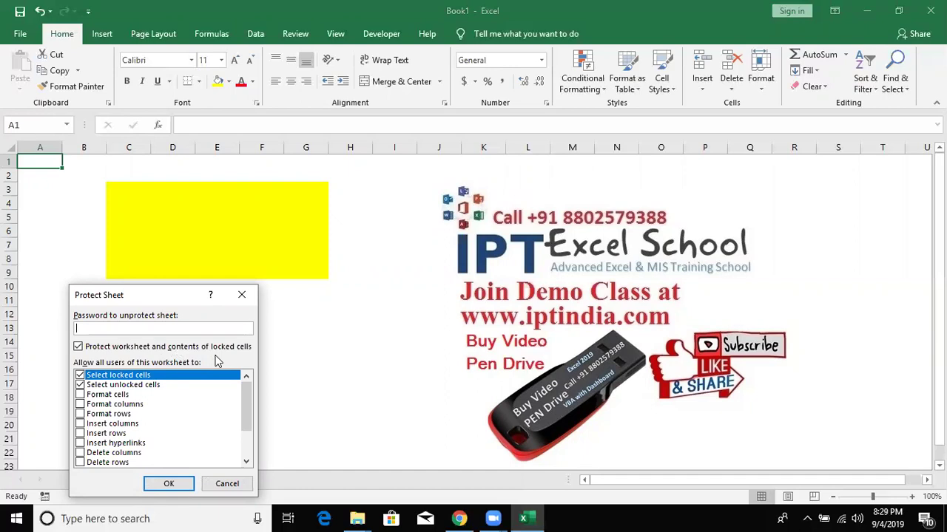
{"action": "key", "text": "Return"}
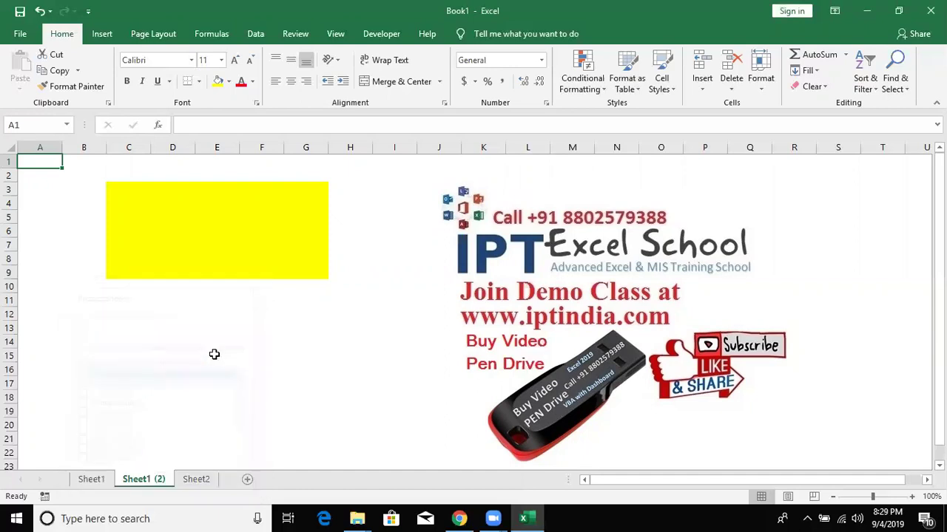
Select the yellow range C3:G9 and clear its Locked option in Format Cells
{"action": "left_click", "coordinate": [123, 191]}
{"action": "left_click_drag", "start_coordinate": [197, 208], "coordinate": [302, 262]}
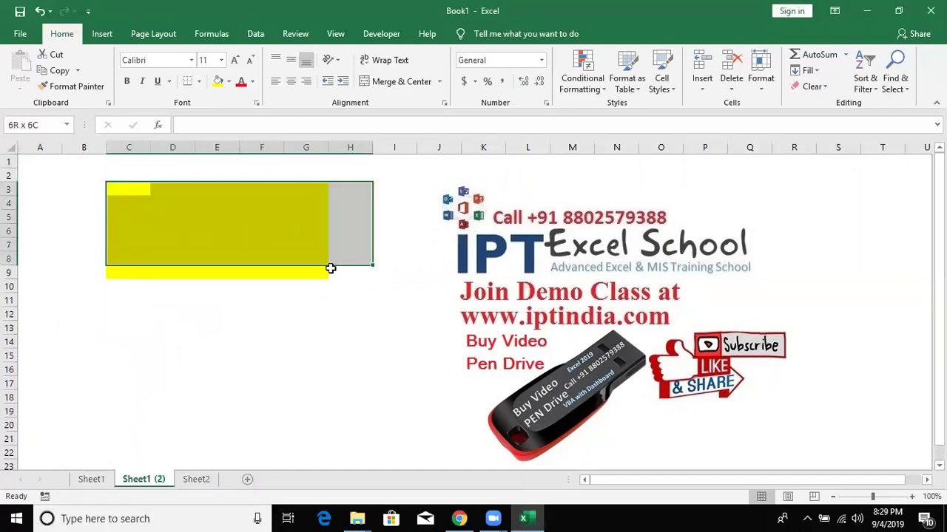
{"action": "right_click", "coordinate": [287, 255]}
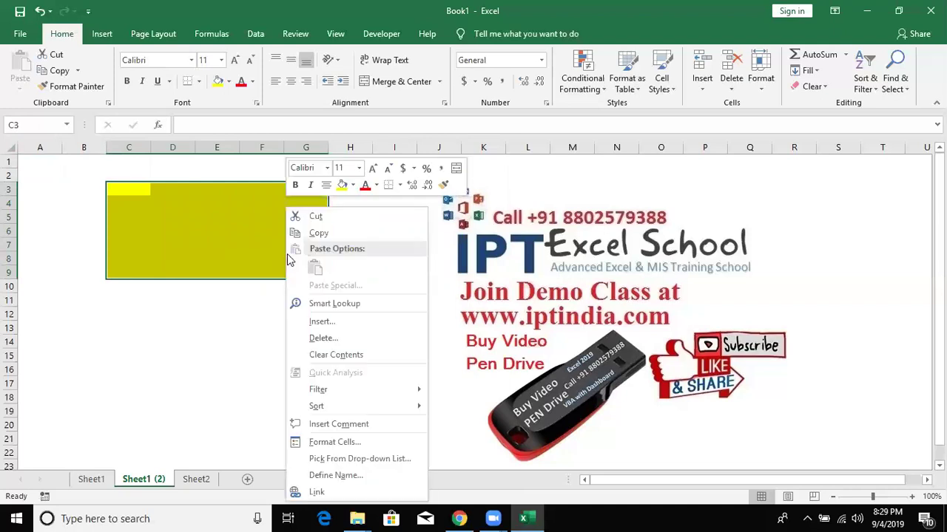
{"action": "left_click", "coordinate": [359, 442]}
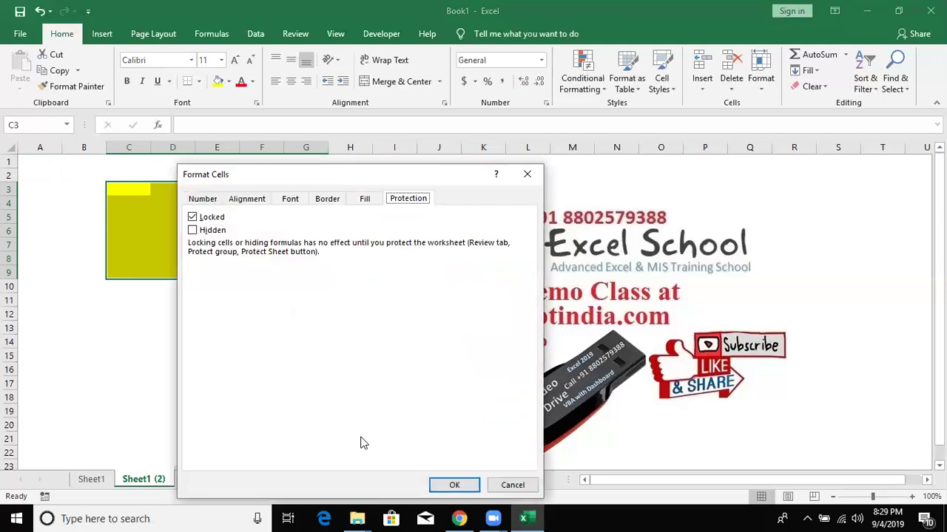
{"action": "left_click", "coordinate": [210, 219]}
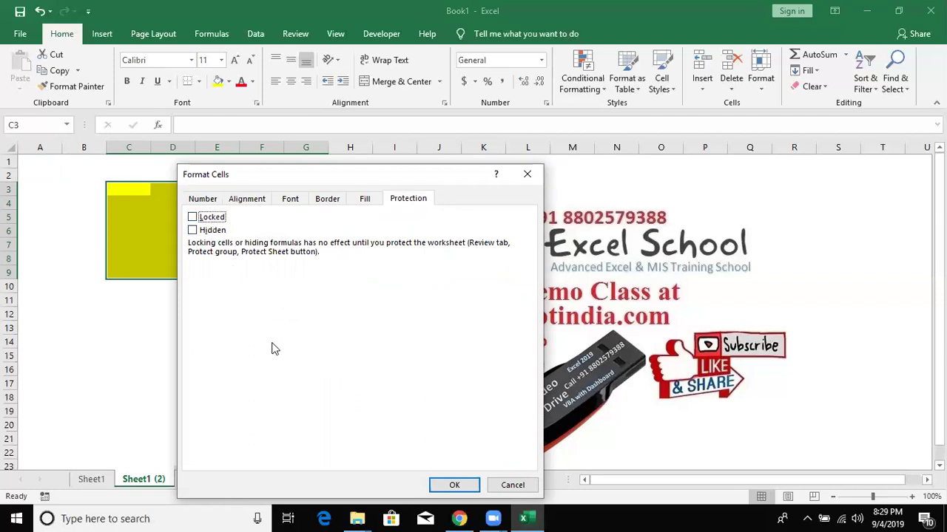
{"action": "left_click", "coordinate": [454, 488]}
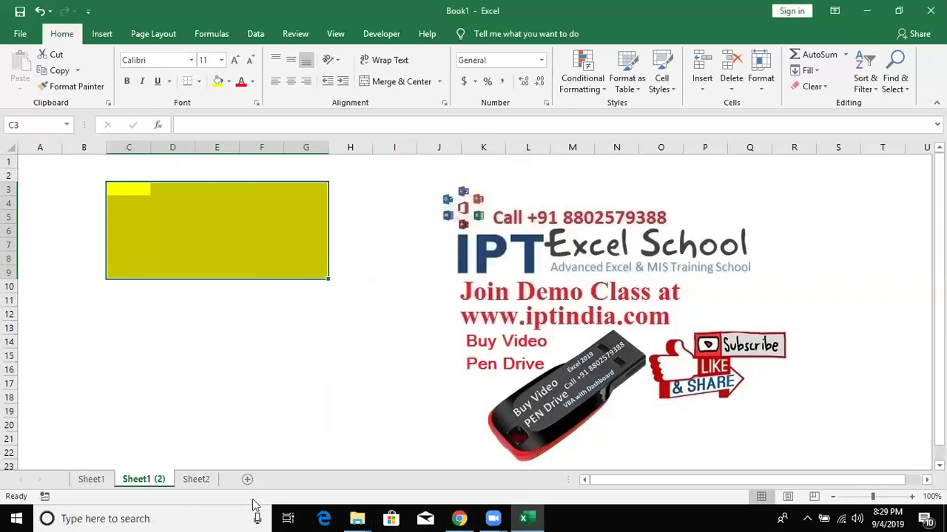
{"action": "left_click", "coordinate": [206, 408]}
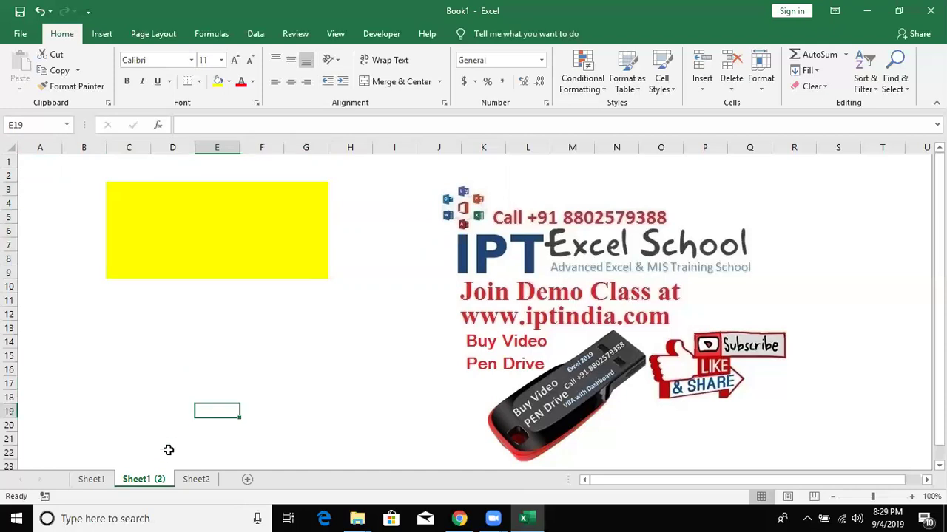
Protect the Sheet1 (2) worksheet with the default protection settings
{"action": "right_click", "coordinate": [152, 483]}
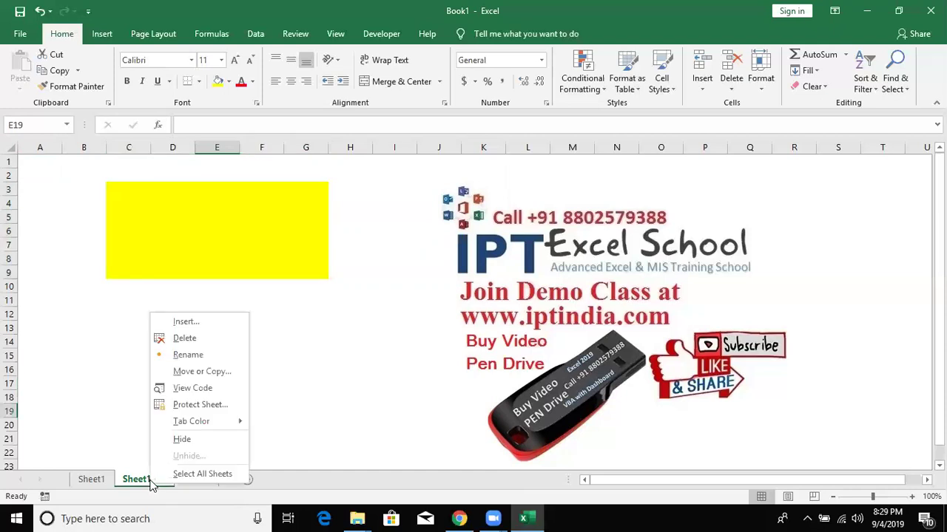
{"action": "left_click", "coordinate": [201, 406]}
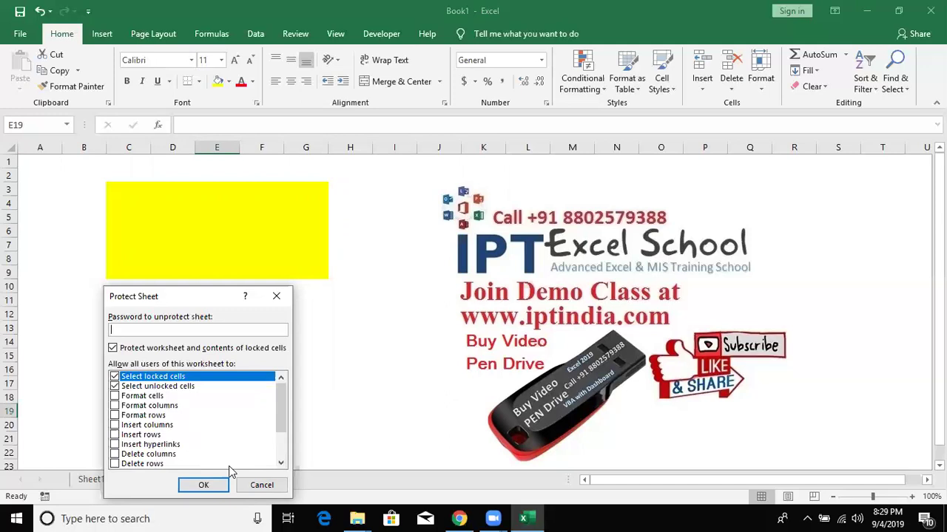
{"action": "key", "text": "Return"}
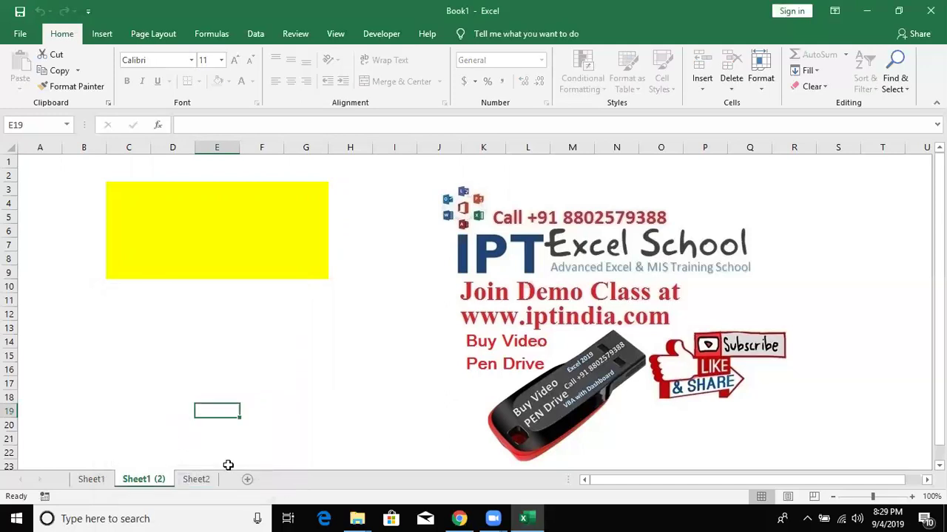
Check the protection: locked D14 is refused and unlocked D5 accepts typing, then cancel that test entry
{"action": "double_click", "coordinate": [182, 338]}
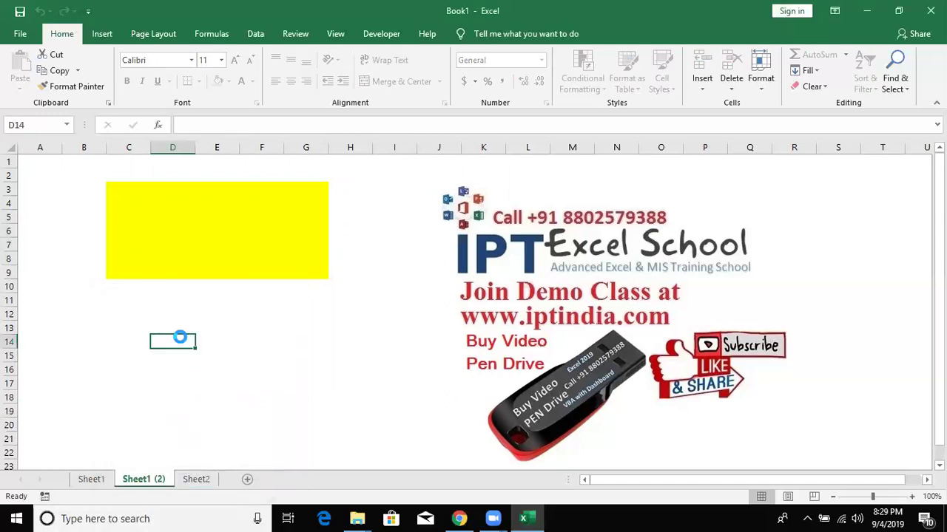
{"action": "key", "text": "Return"}
{"action": "left_click", "coordinate": [165, 209]}
{"action": "type", "text": "sdfsd"}
{"action": "key", "text": "Escape"}
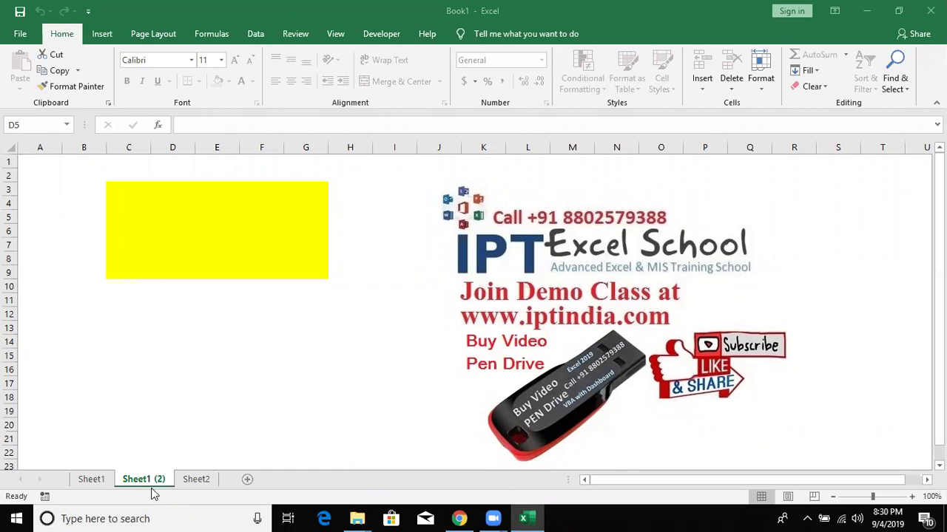
Unprotect Sheet1 (2) and duplicate it as Sheet1 (3)
{"action": "left_click", "coordinate": [151, 485]}
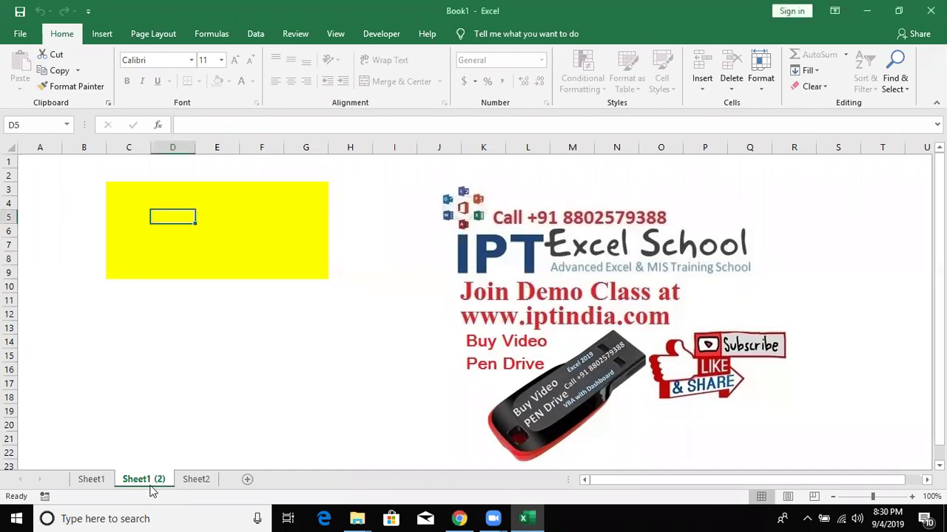
{"action": "right_click", "coordinate": [152, 485]}
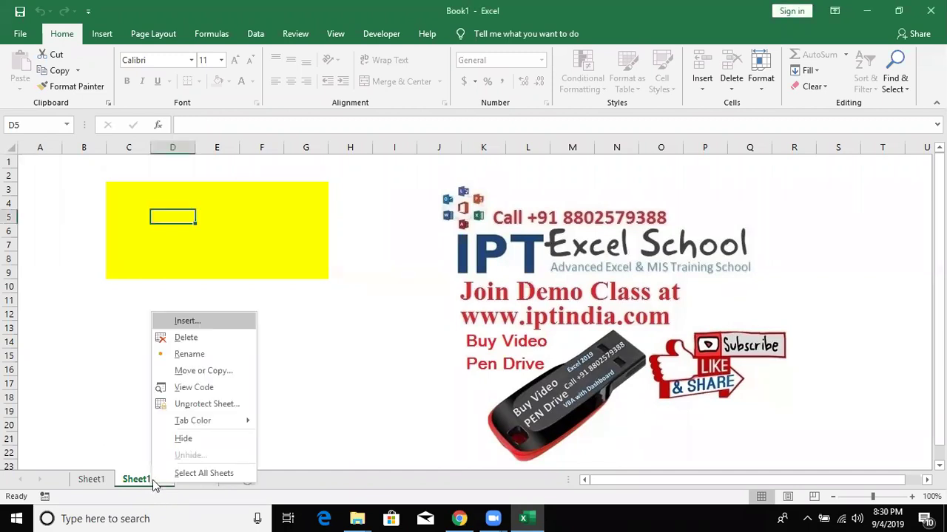
{"action": "left_click", "coordinate": [198, 405]}
{"action": "left_click_drag", "start_coordinate": [217, 478], "coordinate": [214, 479]}
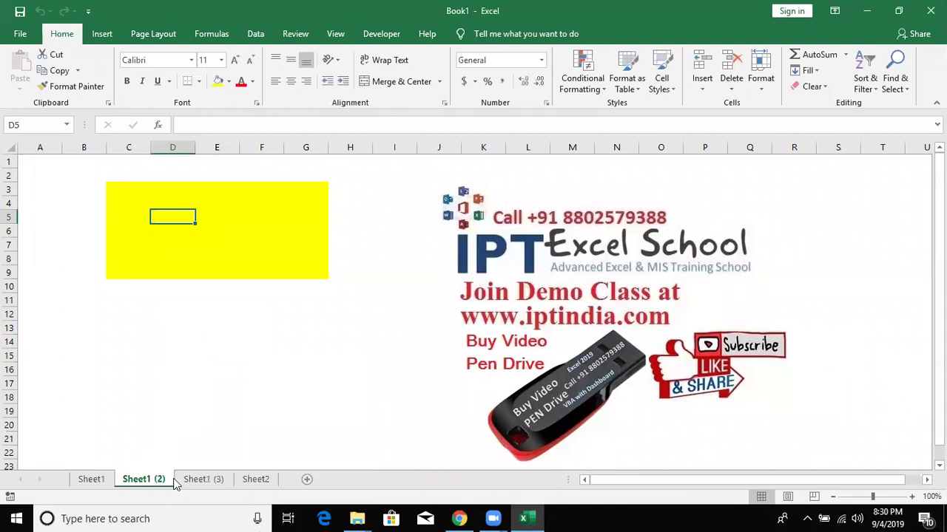
Fill the C3:G9 box on Sheet1 (3) with red
{"action": "left_click", "coordinate": [159, 383]}
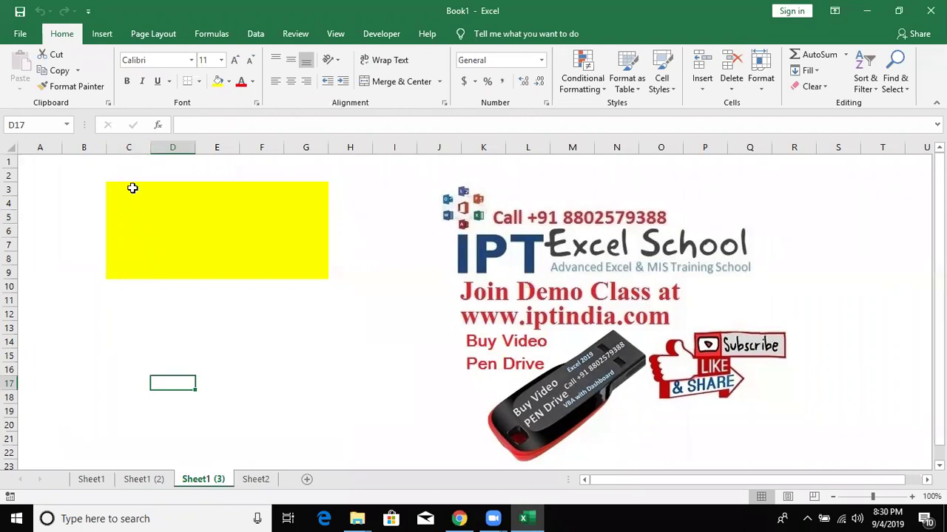
{"action": "left_click", "coordinate": [131, 189]}
{"action": "left_click_drag", "start_coordinate": [220, 216], "coordinate": [296, 270]}
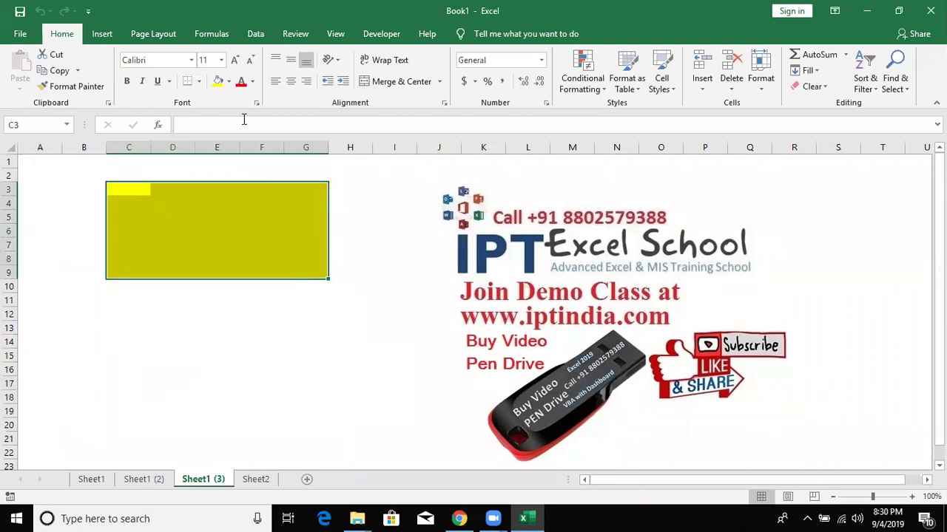
{"action": "left_click", "coordinate": [229, 82]}
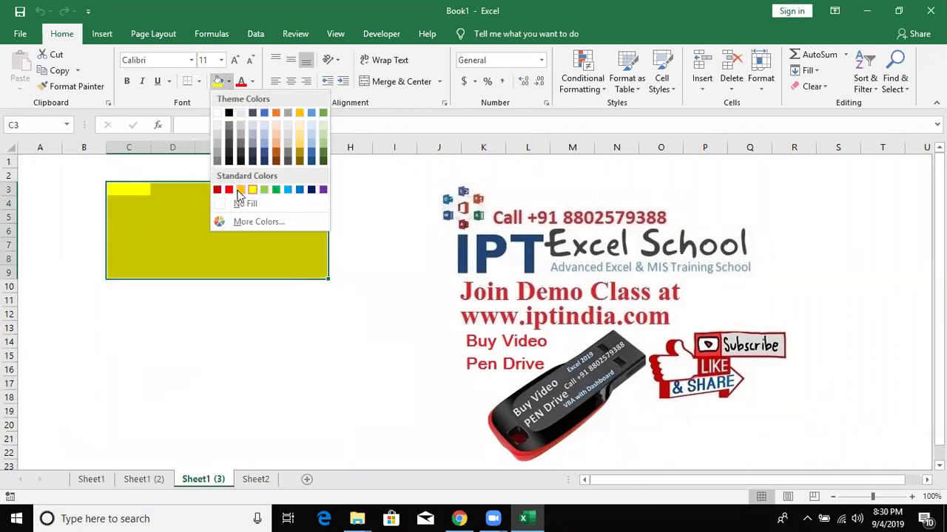
{"action": "left_click", "coordinate": [229, 189]}
{"action": "left_click", "coordinate": [244, 256]}
Compare Sheet1 (3)'s red C3:G9 box with the yellow box on Sheet1 (2)
{"action": "left_click", "coordinate": [157, 479]}
{"action": "left_click", "coordinate": [202, 479]}
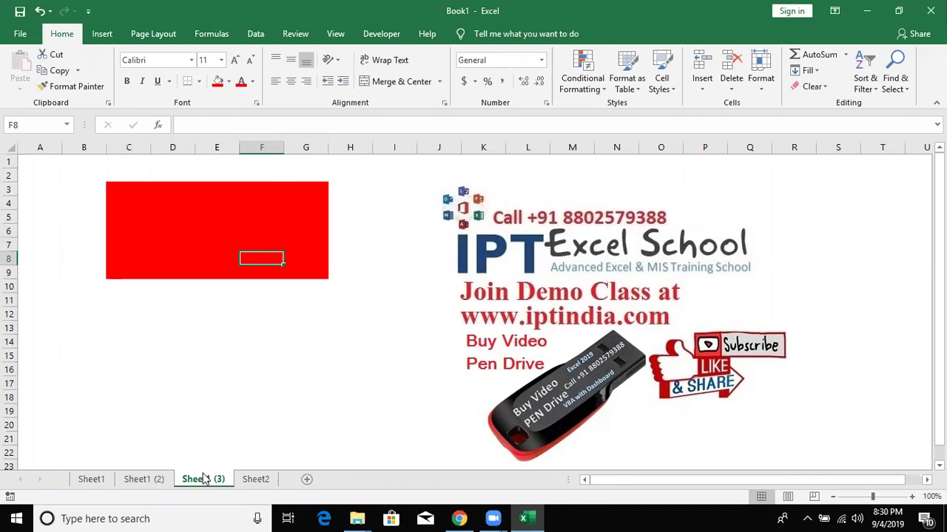
{"action": "left_click", "coordinate": [198, 385]}
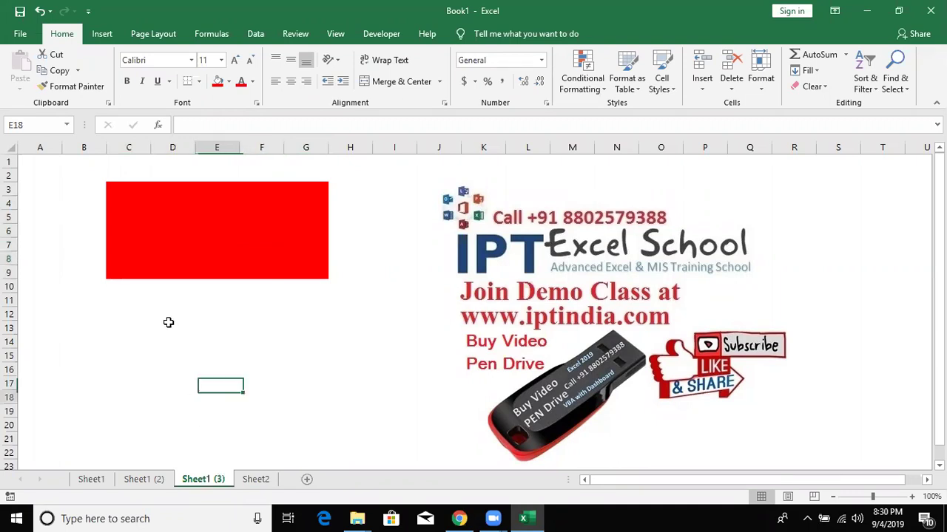
{"action": "left_click", "coordinate": [122, 189]}
{"action": "left_click_drag", "start_coordinate": [122, 189], "coordinate": [321, 275]}
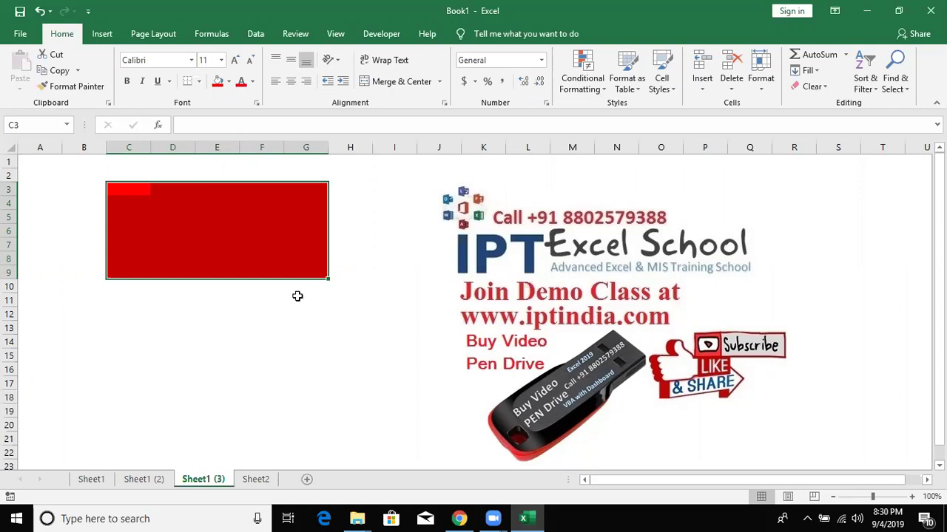
{"action": "left_click", "coordinate": [298, 299]}
{"action": "left_click", "coordinate": [169, 482]}
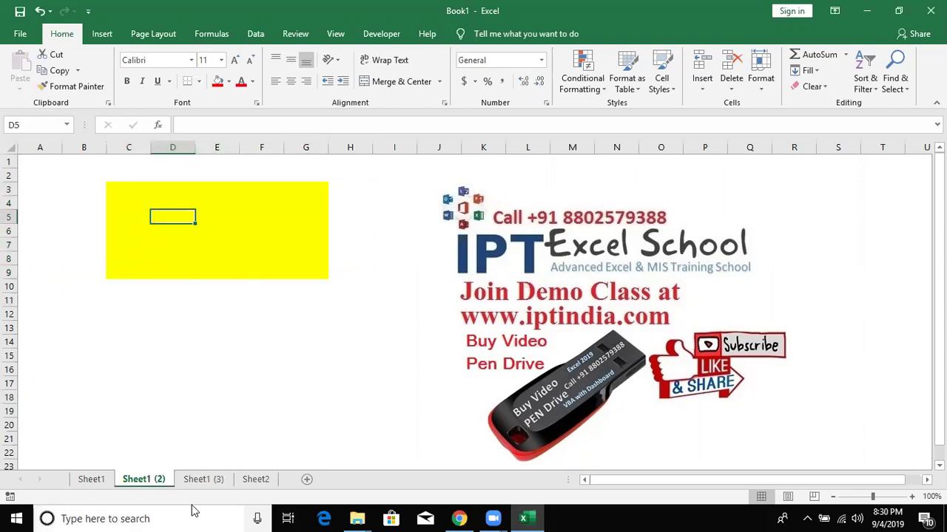
Copy Sheet1 (3) to a new Sheet1 (4) before it, checking its red C3:G9 block
{"action": "left_click", "coordinate": [191, 481]}
{"action": "left_click_drag", "start_coordinate": [270, 484], "coordinate": [221, 482]}
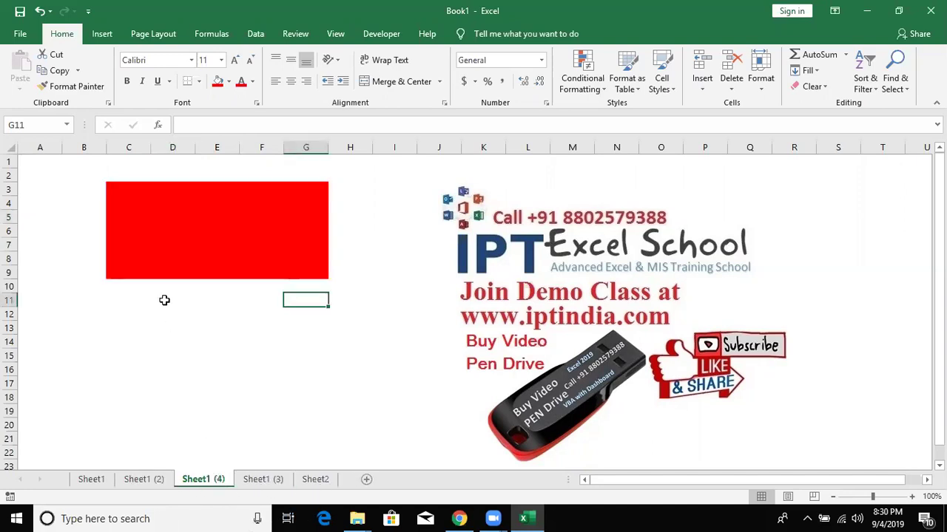
{"action": "mouse_move", "coordinate": [113, 185]}
{"action": "left_mouse_down"}
{"action": "mouse_move", "coordinate": [308, 261]}
{"action": "mouse_move", "coordinate": [309, 274]}
{"action": "left_mouse_up"}
{"action": "left_click", "coordinate": [53, 164]}
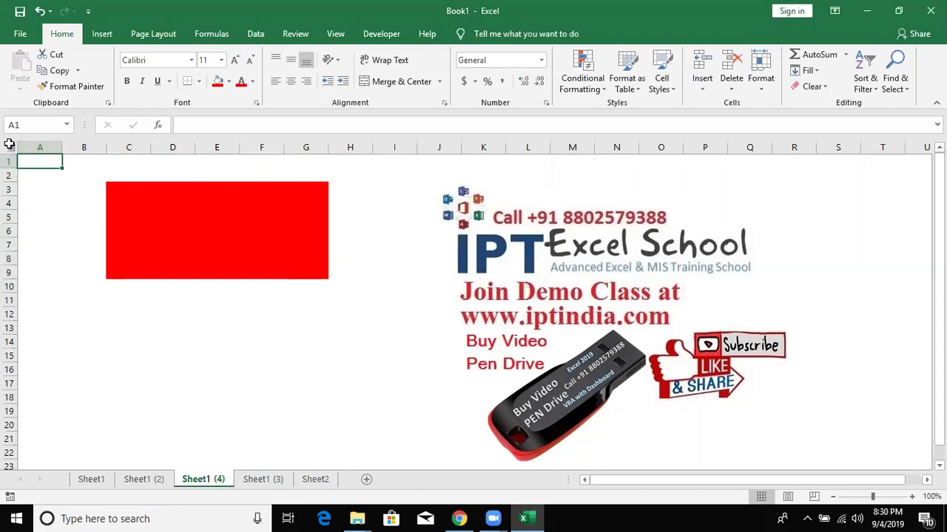
Leave every cell on Sheet1 (4) unlocked in Format Cells > Protection
{"action": "left_click", "coordinate": [8, 144]}
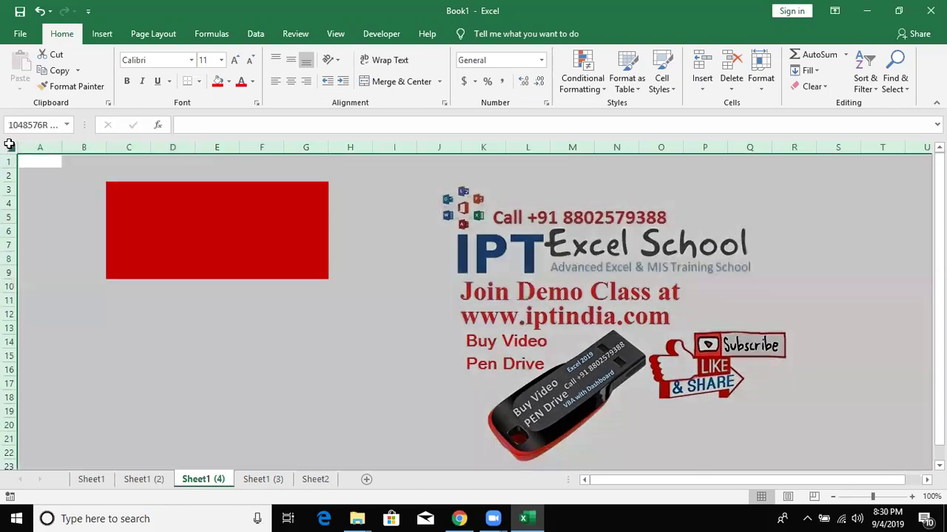
{"action": "right_click", "coordinate": [86, 191]}
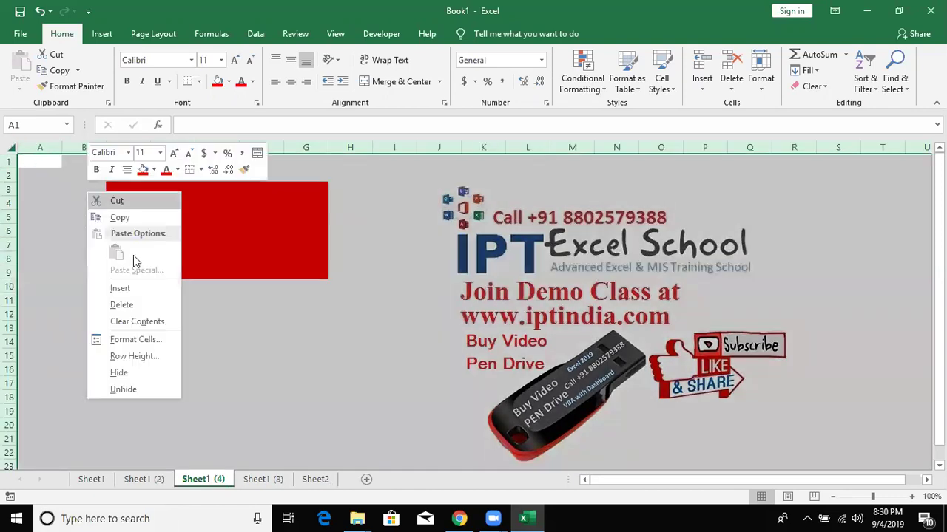
{"action": "left_click", "coordinate": [151, 335]}
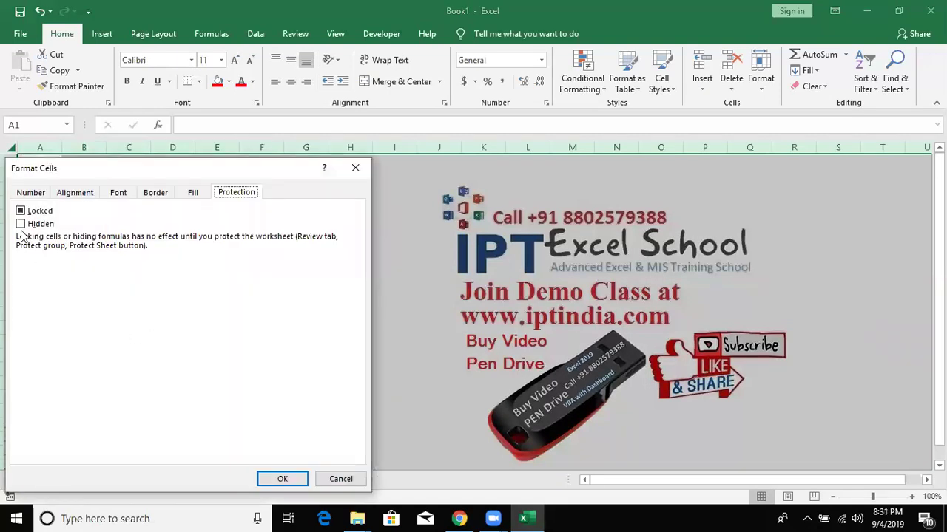
{"action": "left_click", "coordinate": [20, 211]}
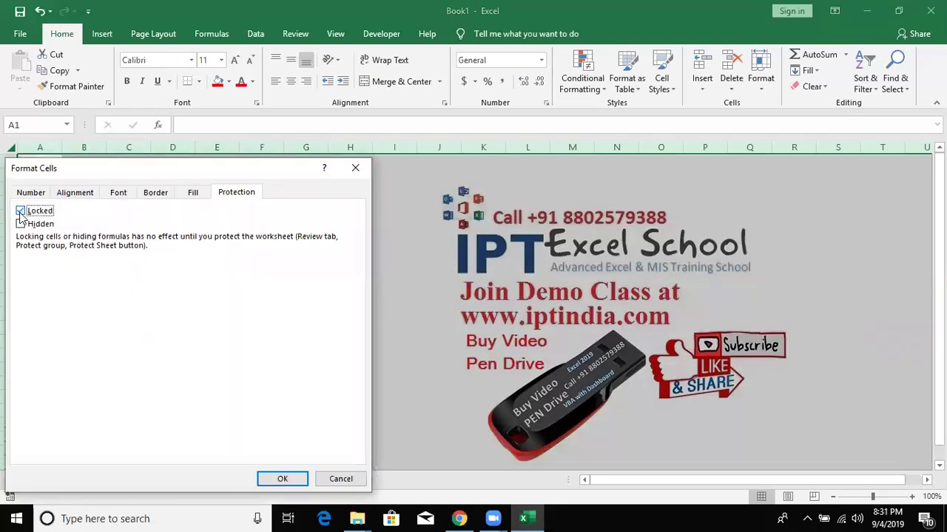
{"action": "left_click", "coordinate": [295, 479]}
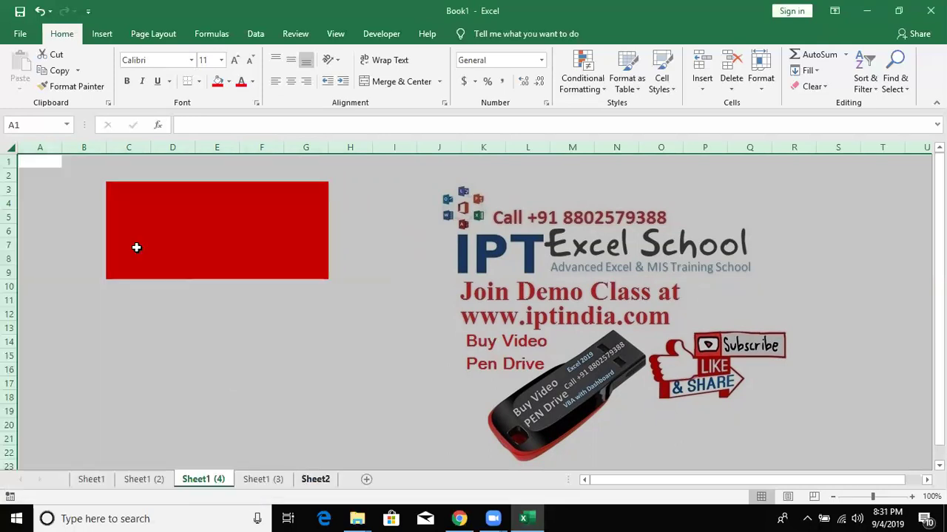
{"action": "right_click", "coordinate": [64, 172]}
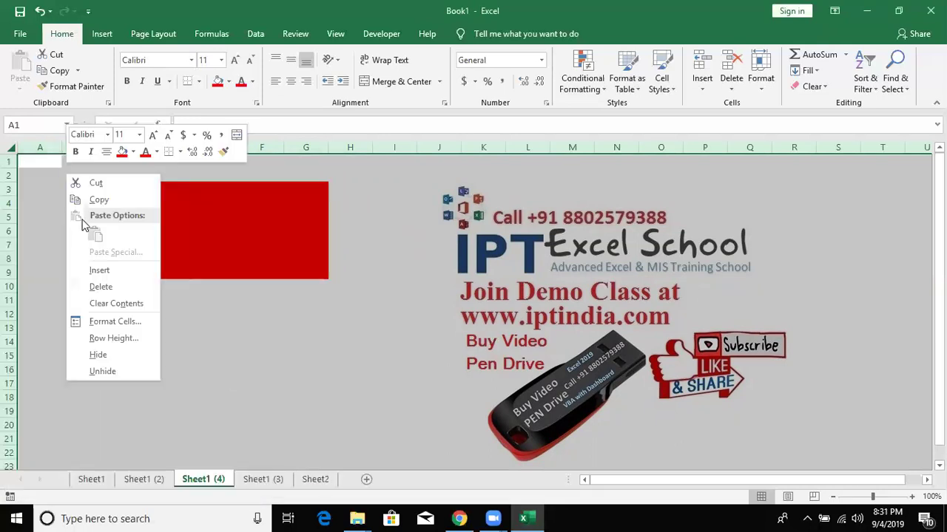
{"action": "left_click", "coordinate": [115, 322]}
{"action": "left_click", "coordinate": [34, 205]}
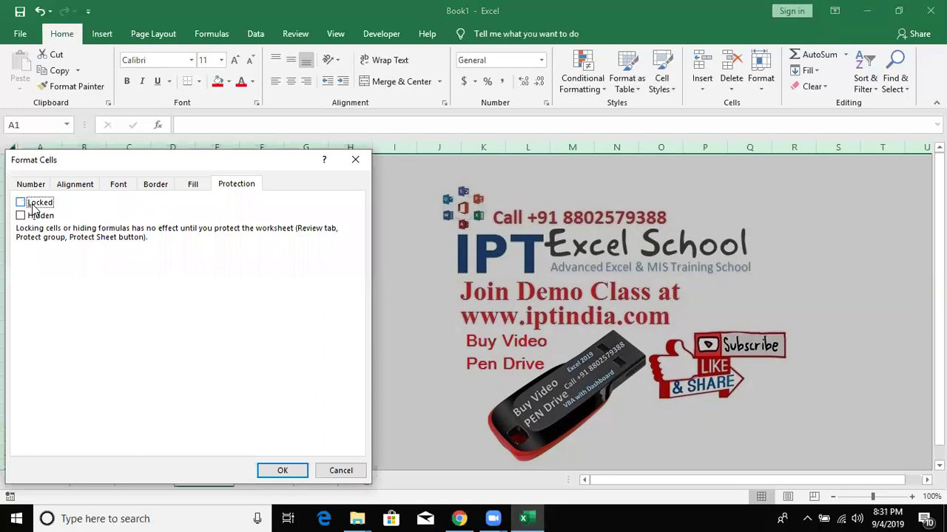
{"action": "left_click", "coordinate": [279, 471]}
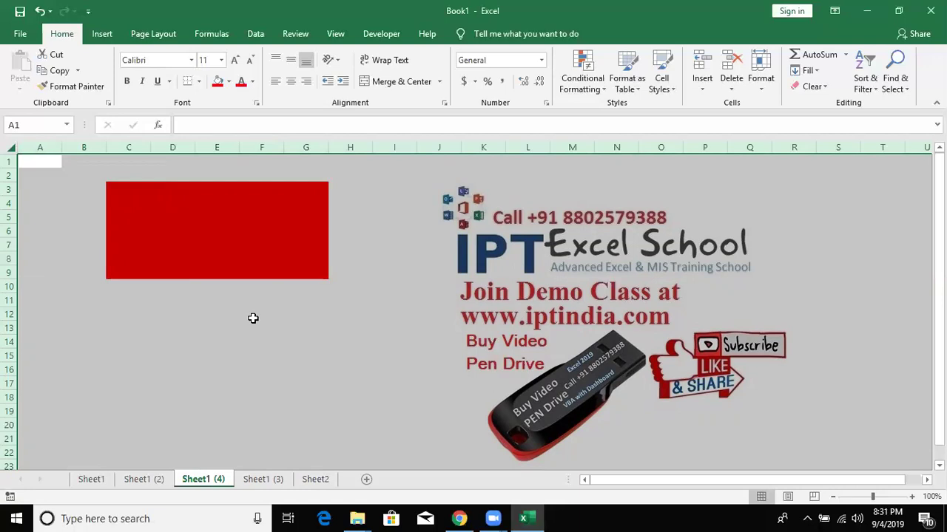
{"action": "left_click", "coordinate": [264, 318]}
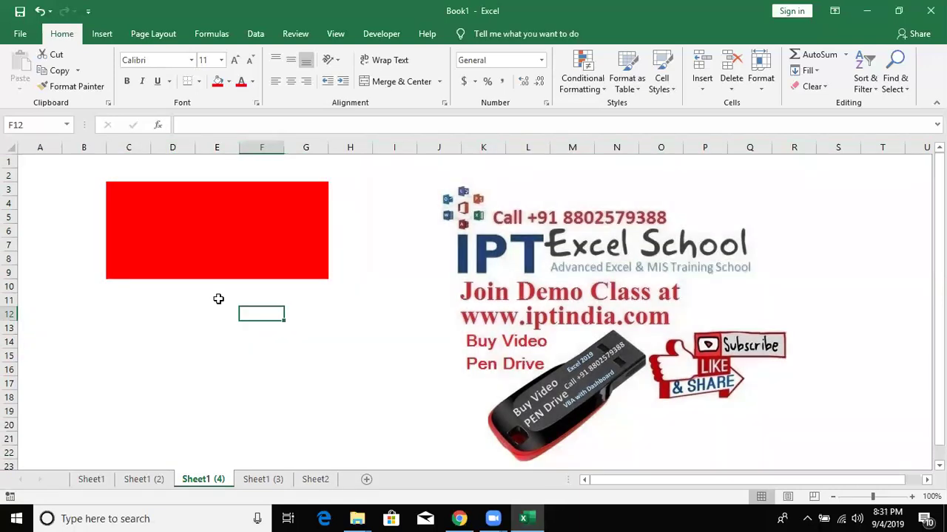
Mark the red block C3:G9 as Locked in Format Cells
{"action": "left_click_drag", "start_coordinate": [114, 187], "coordinate": [298, 265]}
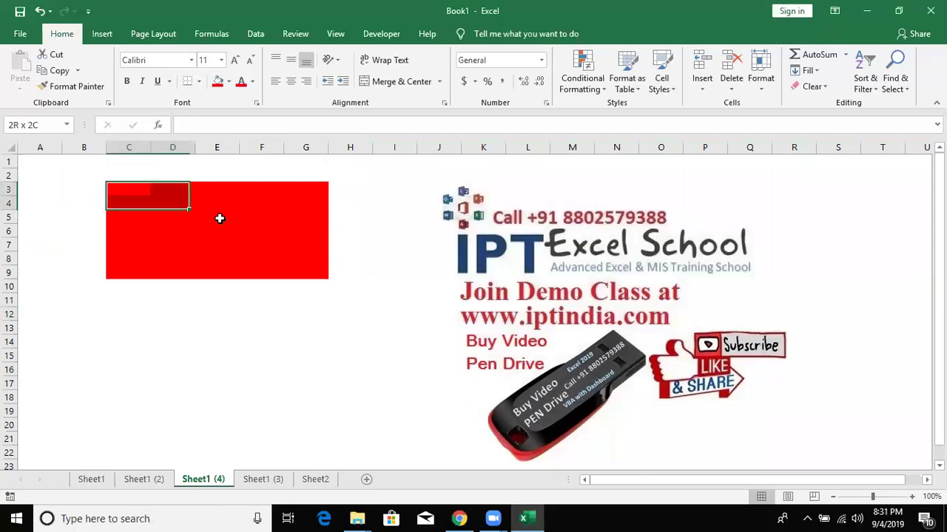
{"action": "right_click", "coordinate": [298, 265]}
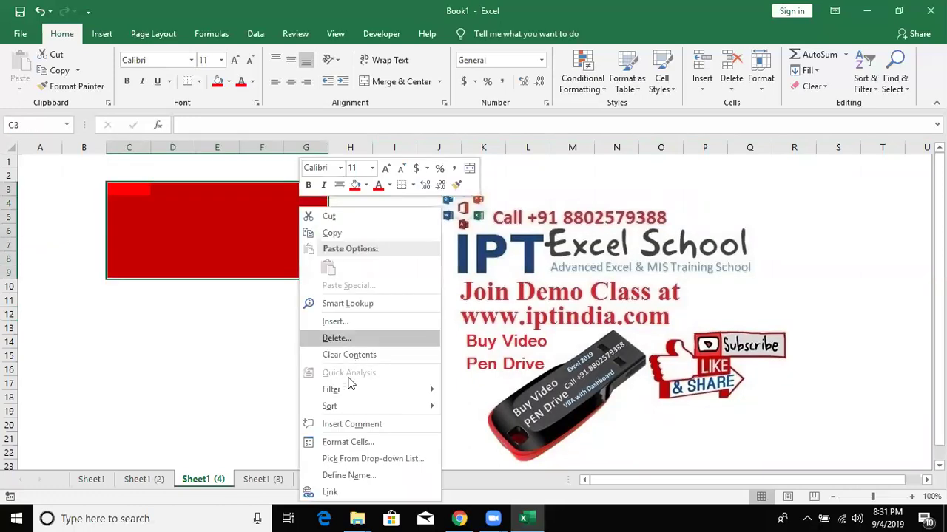
{"action": "left_click", "coordinate": [352, 443]}
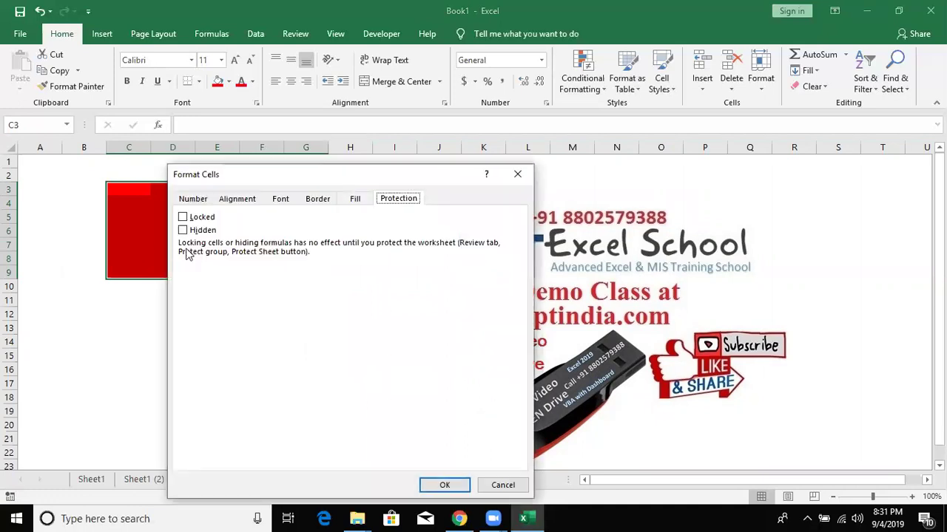
{"action": "left_click", "coordinate": [183, 217]}
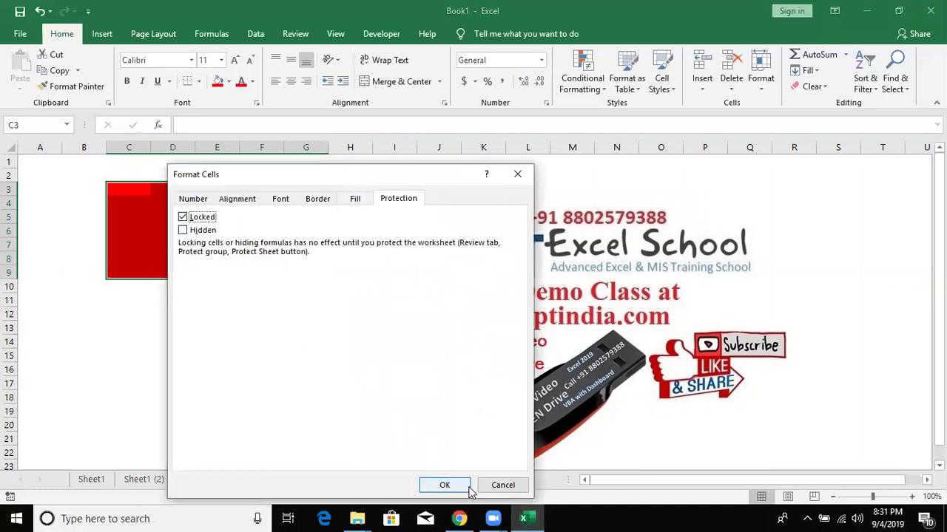
{"action": "left_click", "coordinate": [437, 482]}
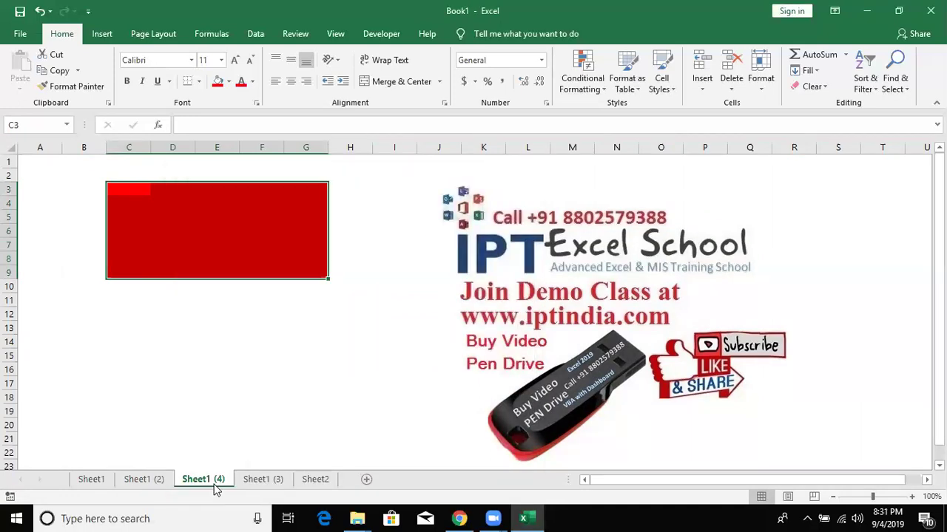
{"action": "right_click", "coordinate": [216, 480]}
Protect Sheet1 (4) with no password
{"action": "left_click", "coordinate": [249, 409]}
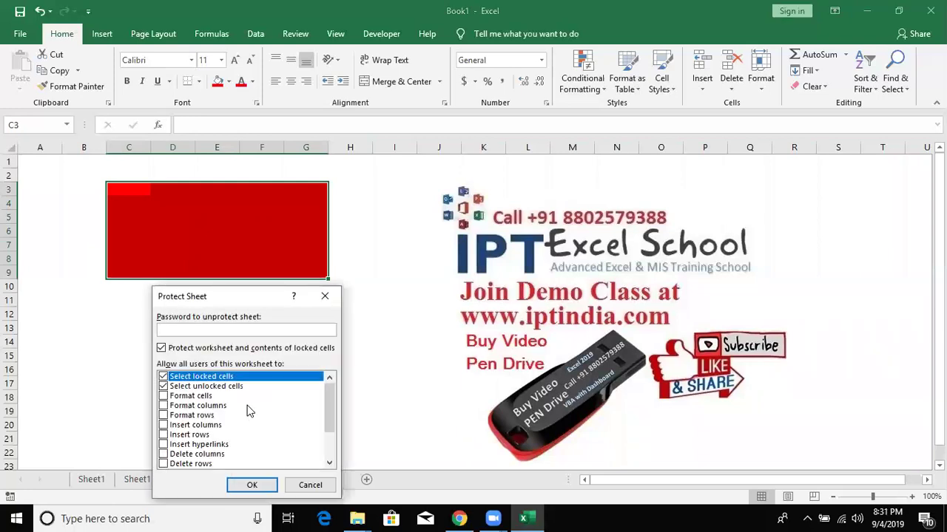
{"action": "type", "text": "1"}
{"action": "key", "text": "BackSpace"}
{"action": "key", "text": "Return"}
Verify dfgdftg is accepted in E15 but E9 is refused, then go to Sheet1 (3)
{"action": "left_click", "coordinate": [206, 356]}
{"action": "type", "text": "dfgdftg"}
{"action": "left_click", "coordinate": [207, 334]}
{"action": "left_click", "coordinate": [210, 271]}
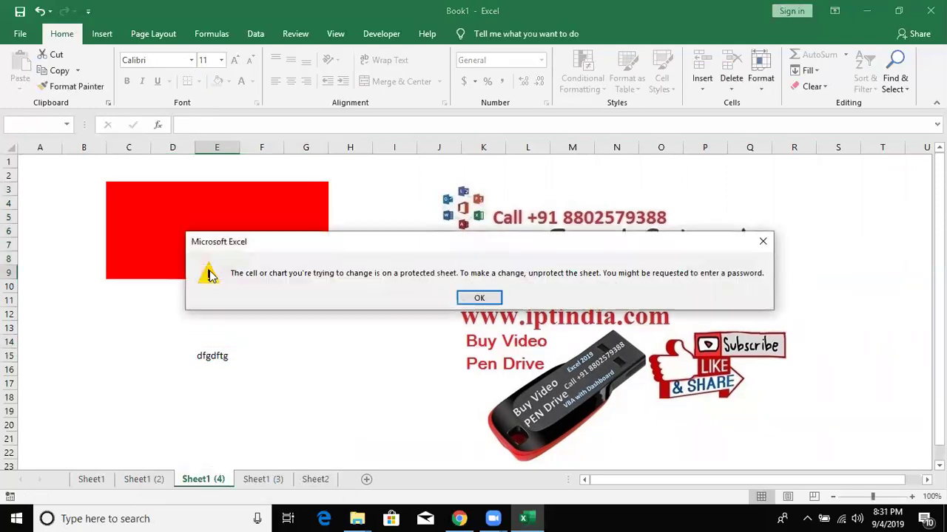
{"action": "key", "text": "Return"}
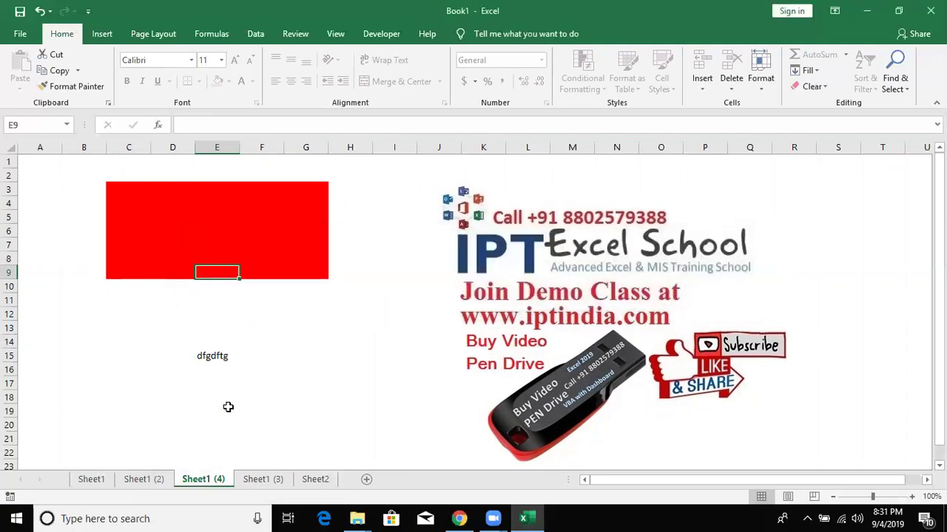
{"action": "left_click", "coordinate": [268, 479]}
{"action": "mouse_move", "coordinate": [126, 147]}
{"action": "left_mouse_down"}
{"action": "mouse_move", "coordinate": [335, 233]}
{"action": "mouse_move", "coordinate": [298, 224]}
{"action": "left_mouse_up"}
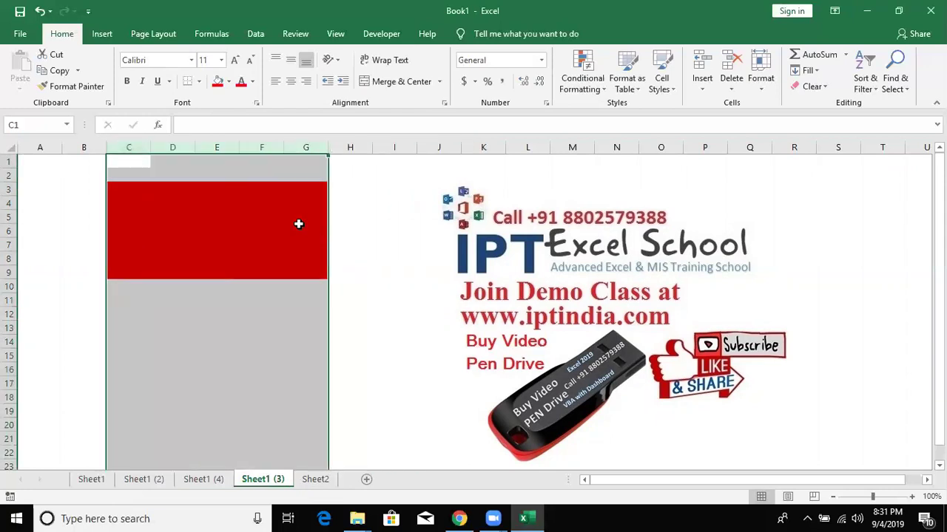
Enter the headers Name, Qty and MRP in A1:C1
{"action": "left_click", "coordinate": [218, 203]}
{"action": "left_click", "coordinate": [212, 147]}
{"action": "left_click", "coordinate": [190, 163]}
{"action": "left_click", "coordinate": [70, 163]}
{"action": "left_click", "coordinate": [58, 161]}
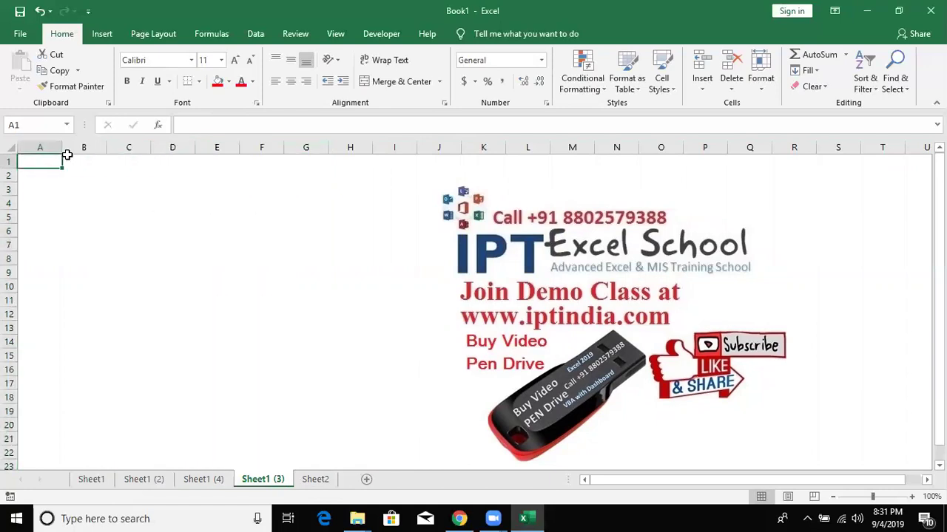
{"action": "type", "text": "Name"}
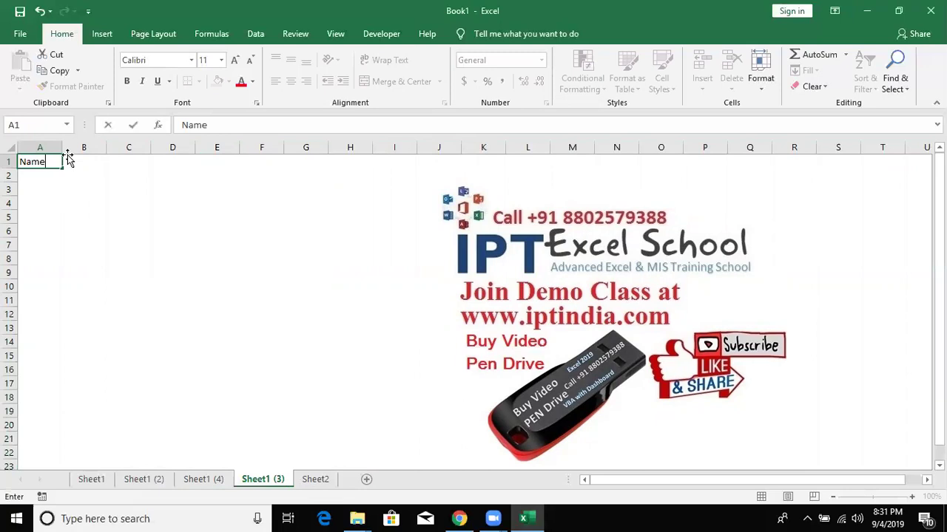
{"action": "left_click", "coordinate": [67, 160]}
{"action": "type", "text": "Qt"}
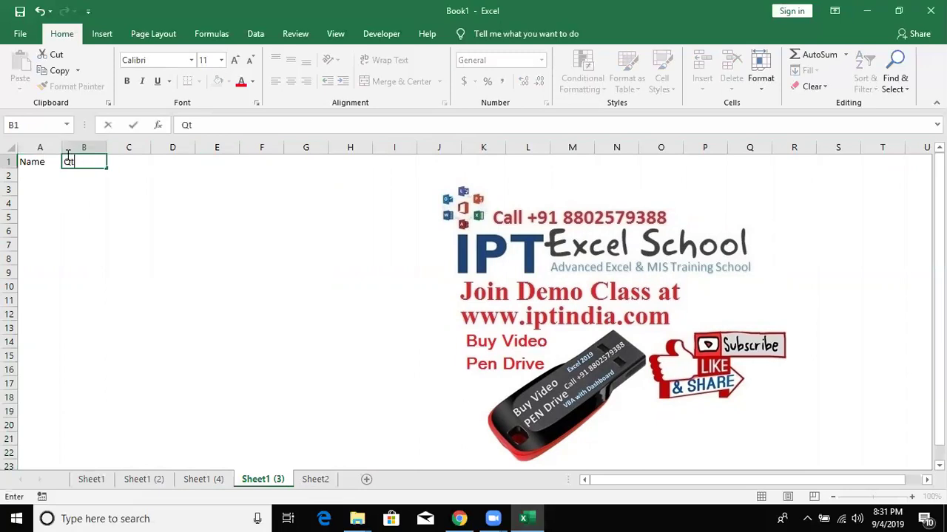
{"action": "type", "text": "y"}
{"action": "key", "text": "Tab"}
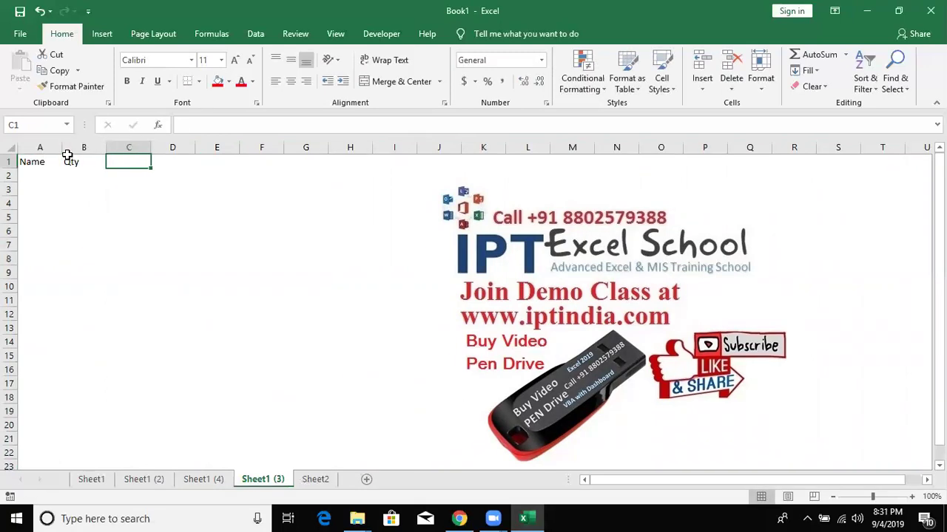
{"action": "type", "text": "MRP"}
{"action": "left_click", "coordinate": [67, 158]}
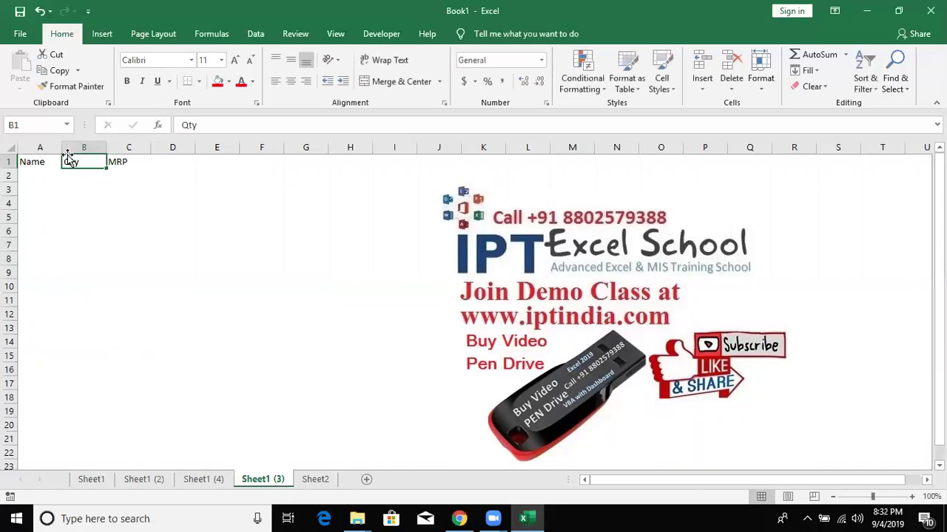
{"action": "key", "text": "Tab"}
{"action": "key", "text": "Tab"}
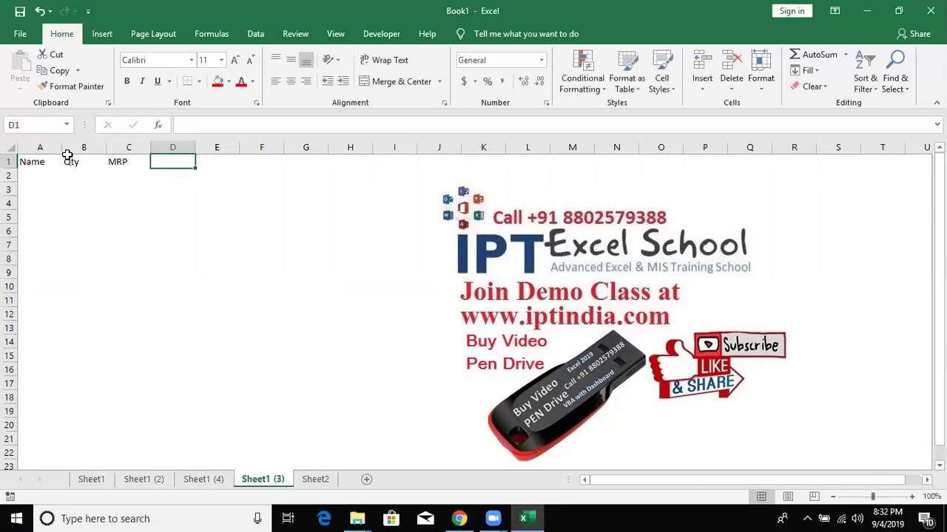
Add the headers Amt, GST, Con, Total, Date and Time in D1:I1
{"action": "type", "text": "Amt"}
{"action": "key", "text": "BackSpace"}
{"action": "key", "text": "BackSpace"}
{"action": "key", "text": "BackSpace"}
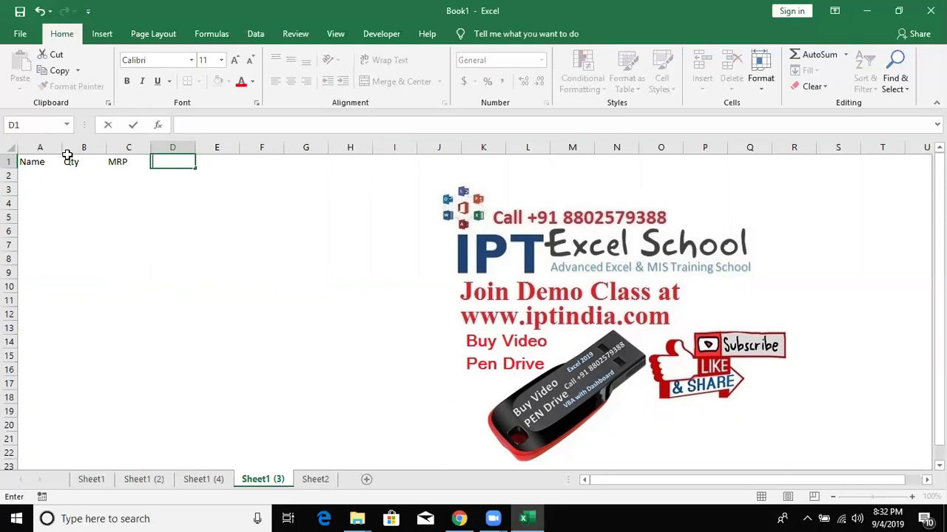
{"action": "type", "text": "Amt"}
{"action": "key", "text": "Tab"}
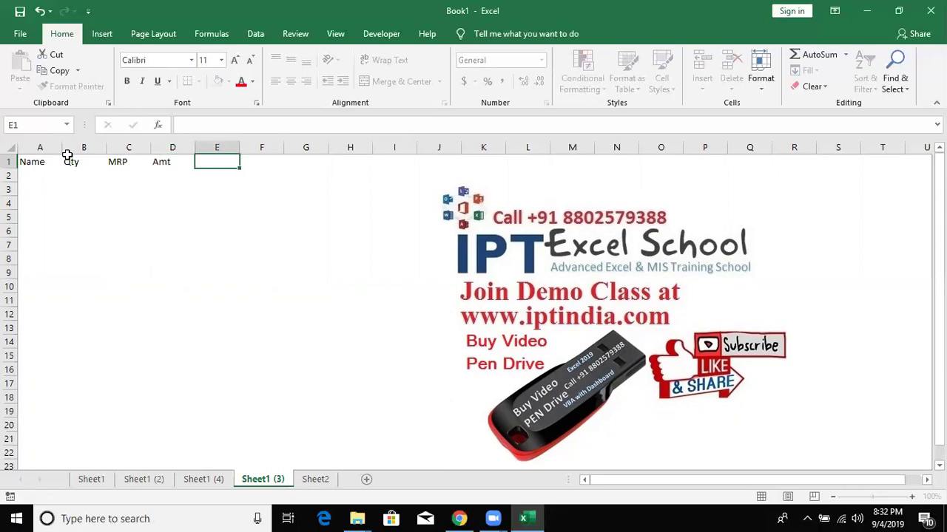
{"action": "type", "text": "GST"}
{"action": "key", "text": "Tab"}
{"action": "type", "text": "Con"}
{"action": "key", "text": "Tab"}
{"action": "type", "text": "T"}
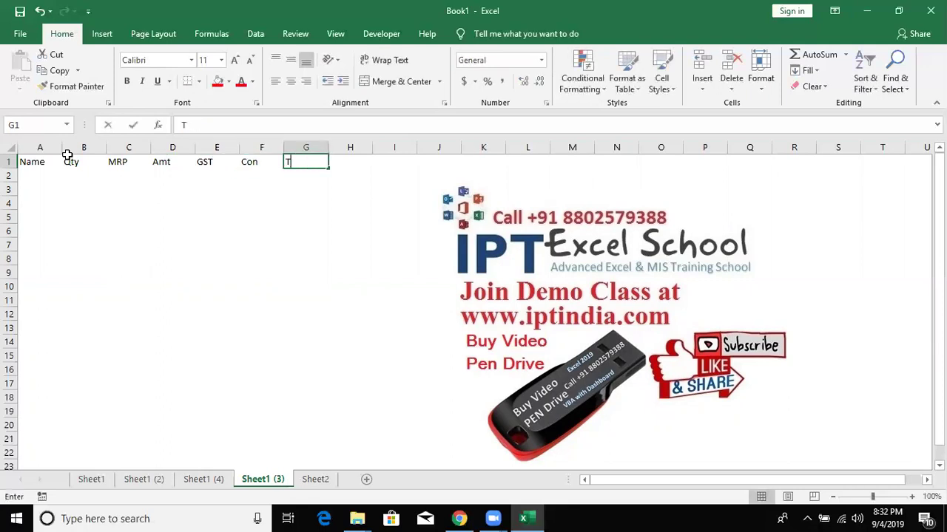
{"action": "type", "text": "otal"}
{"action": "key", "text": "Tab"}
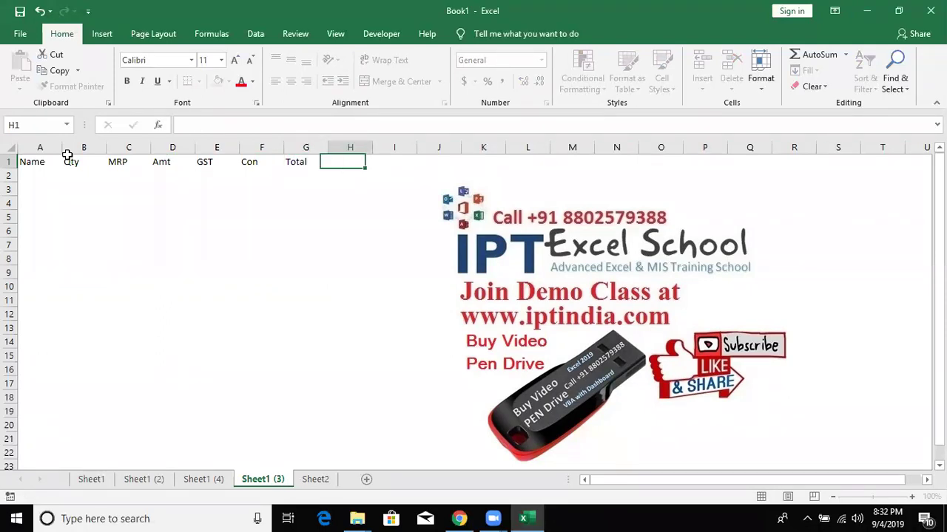
{"action": "type", "text": "Date"}
{"action": "key", "text": "Tab"}
{"action": "type", "text": "Time"}
Commit the Time header and enter the Amt formula =B2*C2 in D2
{"action": "key", "text": "Return"}
{"action": "key", "text": "Return"}
{"action": "key", "text": "Return"}
{"action": "key", "text": "Up"}
{"action": "key", "text": "Up"}
{"action": "type", "text": "="}
{"action": "key", "text": "Left"}
{"action": "key", "text": "Left"}
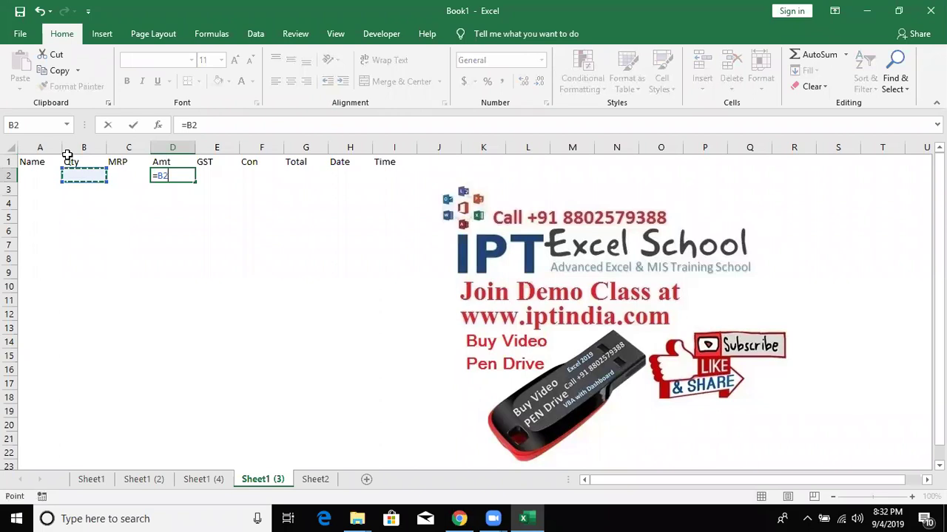
{"action": "type", "text": "*"}
{"action": "key", "text": "Left"}
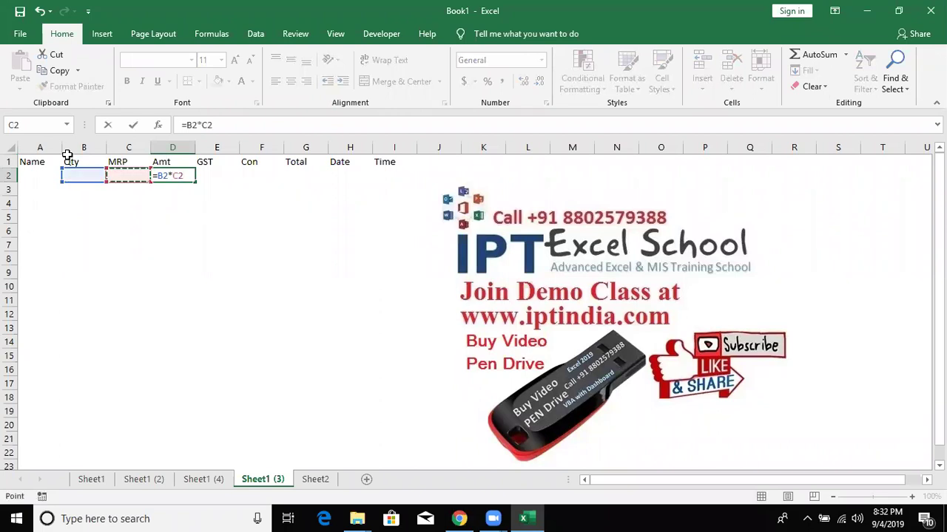
{"action": "key", "text": "ctrl+Return"}
{"action": "key", "text": "Right"}
Enter the GST formula =D2*18% in E2
{"action": "type", "text": "="}
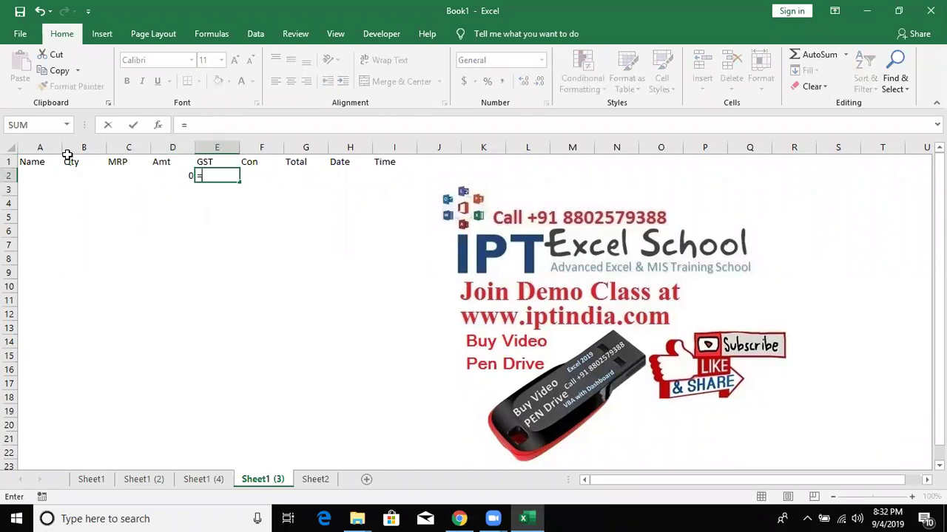
{"action": "key", "text": "Left"}
{"action": "type", "text": "*10"}
{"action": "type", "text": "%"}
{"action": "key", "text": "BackSpace"}
{"action": "key", "text": "BackSpace"}
{"action": "type", "text": "8%"}
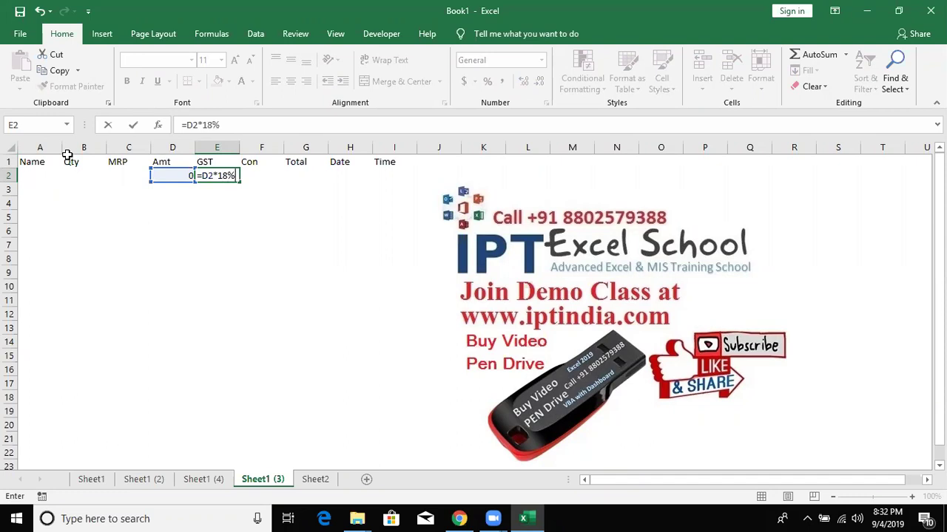
{"action": "key", "text": "ctrl+Return"}
Rename the F1 header to Com and enter =D2*2% in F2
{"action": "key", "text": "Right"}
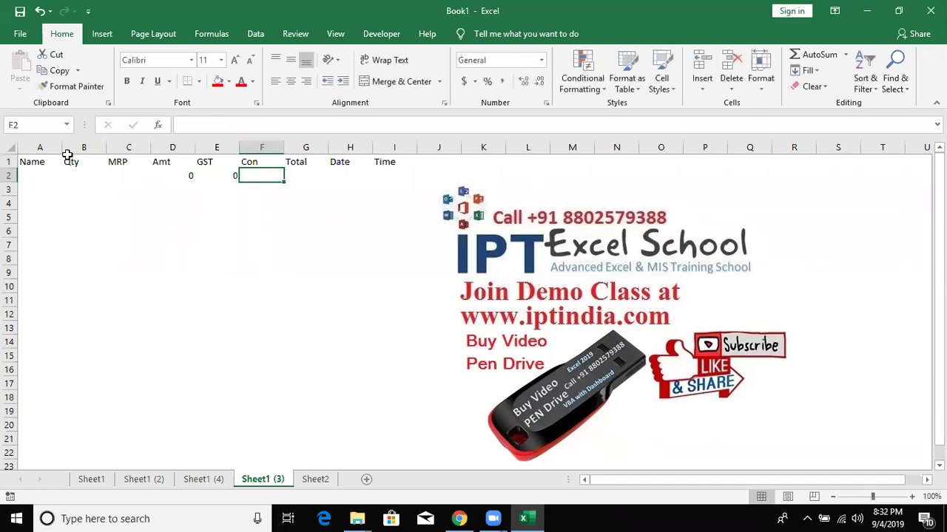
{"action": "key", "text": "Up"}
{"action": "type", "text": "Com"}
{"action": "key", "text": "Return"}
{"action": "type", "text": "="}
{"action": "key", "text": "Left"}
{"action": "key", "text": "Left"}
{"action": "type", "text": "*2"}
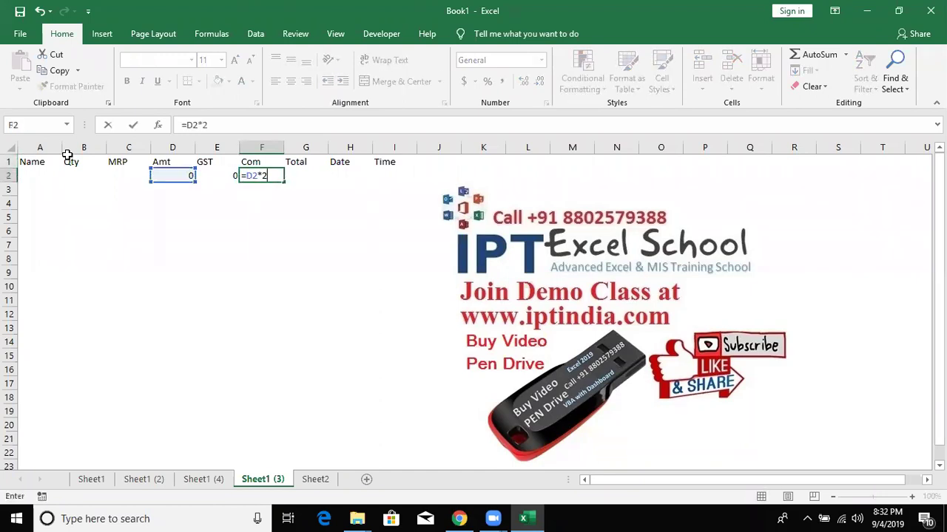
{"action": "type", "text": "%"}
{"action": "key", "text": "Tab"}
AutoSum the Total in G2 as =SUM(D2:F2) and fill D2:G20 down with Ctrl+D
{"action": "key", "text": "alt+equal"}
{"action": "key", "text": "Return"}
{"action": "key", "text": "Up"}
{"action": "key", "text": "shift+Left"}
{"action": "key", "text": "shift+Left"}
{"action": "key", "text": "shift+Left"}
{"action": "key", "text": "shift+Down"}
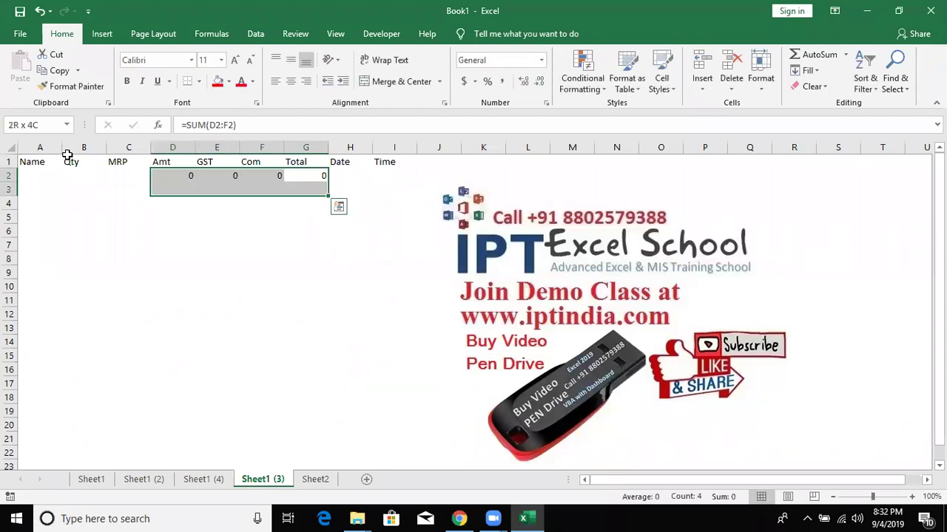
{"action": "key", "text": "shift+Down"}
{"action": "key", "text": "shift+Down"}
{"action": "key", "text": "shift+Down"}
{"action": "key", "text": "shift+Down"}
{"action": "key", "text": "ctrl+d"}
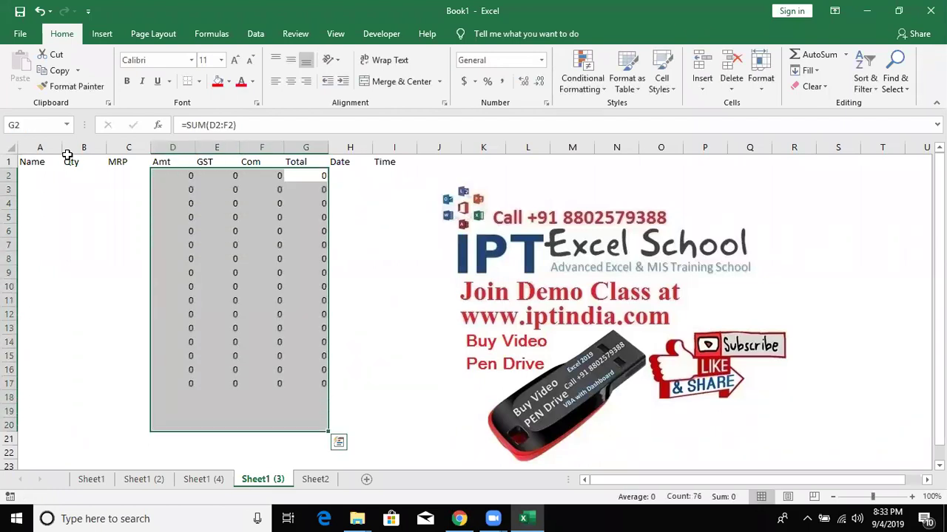
{"action": "key", "text": "Up"}
{"action": "key", "text": "Left"}
{"action": "key", "text": "Left"}
{"action": "key", "text": "Left"}
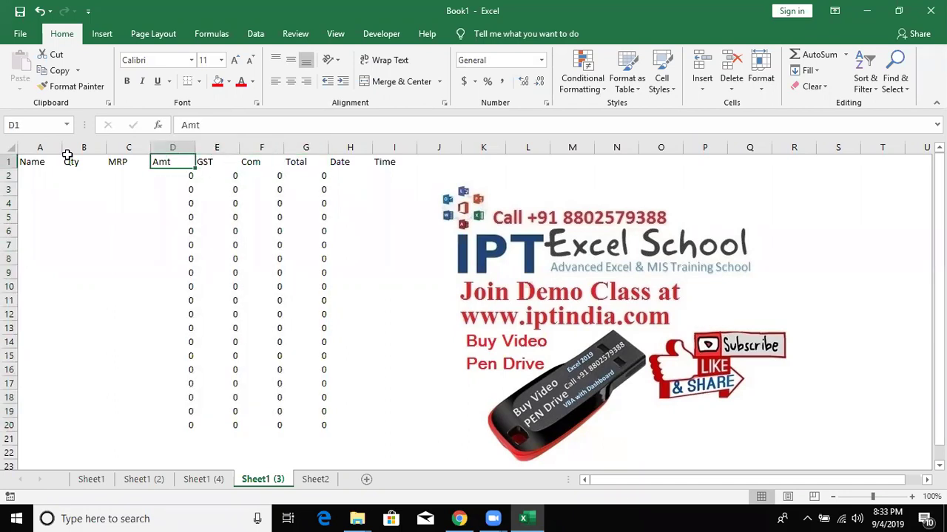
{"action": "key", "text": "Home"}
{"action": "key", "text": "Down"}
Enter a customer name, Qty 20 and MRP 30 in A2:C2
{"action": "type", "text": "Puja"}
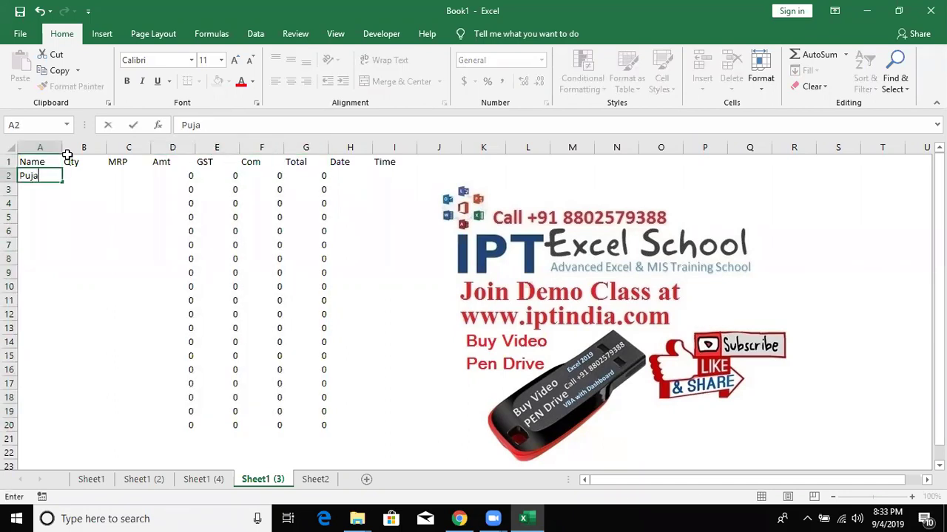
{"action": "key", "text": "Tab"}
{"action": "type", "text": "20"}
{"action": "key", "text": "Tab"}
{"action": "type", "text": "30"}
{"action": "key", "text": "Tab"}
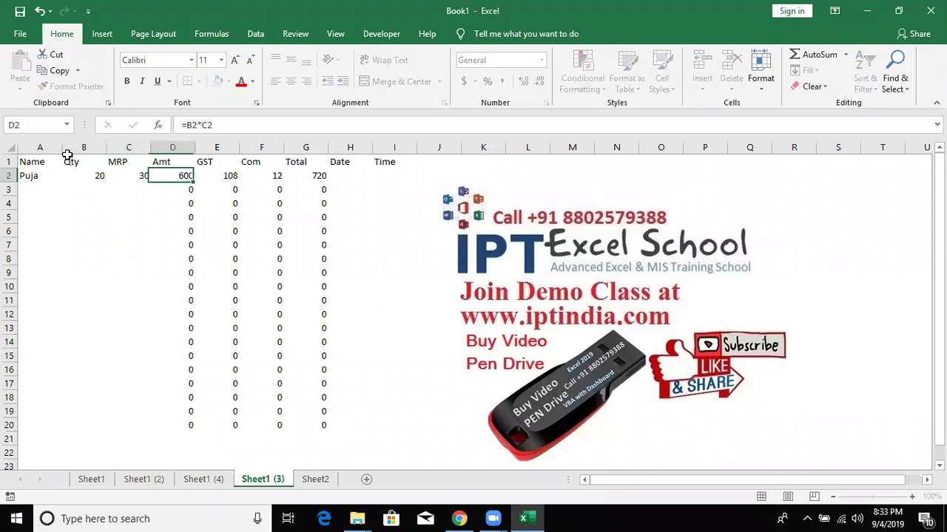
{"action": "key", "text": "Tab"}
{"action": "key", "text": "Tab"}
{"action": "key", "text": "Tab"}
{"action": "key", "text": "Tab"}
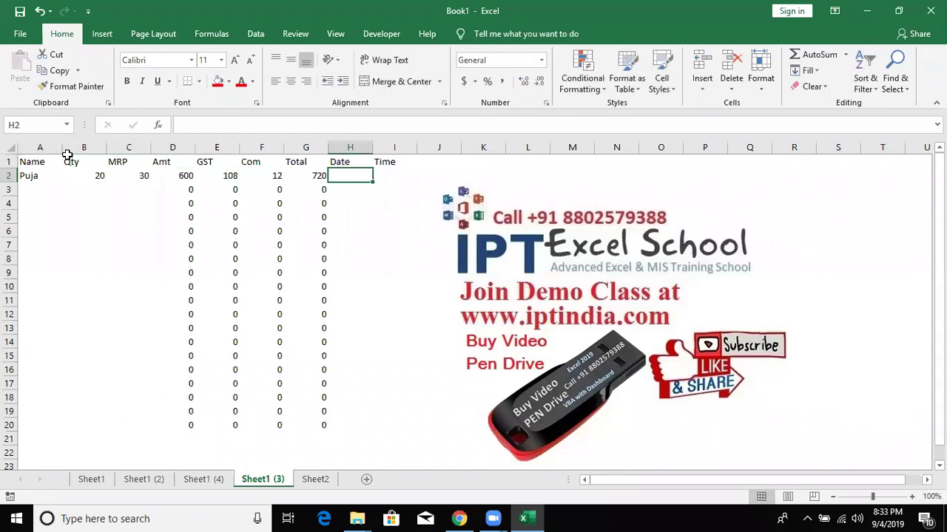
Insert today's date in H2 and the current time in I2
{"action": "key", "text": "ctrl+semicolon"}
{"action": "key", "text": "Escape"}
{"action": "key", "text": "ctrl+semicolon"}
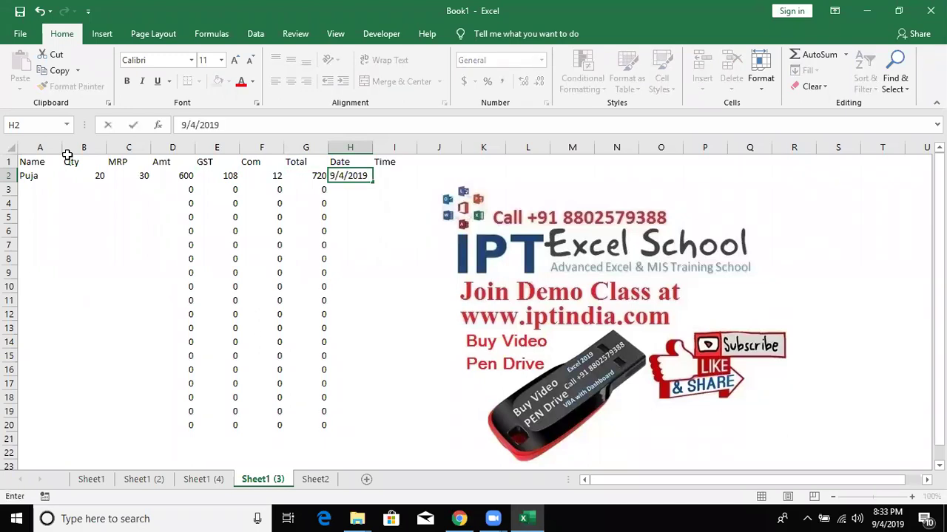
{"action": "key", "text": "Tab"}
{"action": "key", "text": "ctrl+shift+semicolon"}
{"action": "key", "text": "Return"}
Step through row 3 to inspect the filled-down formulas, ending at D3
{"action": "key", "text": "Left"}
{"action": "key", "text": "Left"}
{"action": "key", "text": "Left"}
{"action": "key", "text": "Left"}
{"action": "key", "text": "Right"}
{"action": "key", "text": "Right"}
{"action": "key", "text": "Right"}
{"action": "key", "text": "Right"}
{"action": "key", "text": "Left"}
{"action": "key", "text": "Left"}
{"action": "key", "text": "Left"}
{"action": "key", "text": "Left"}
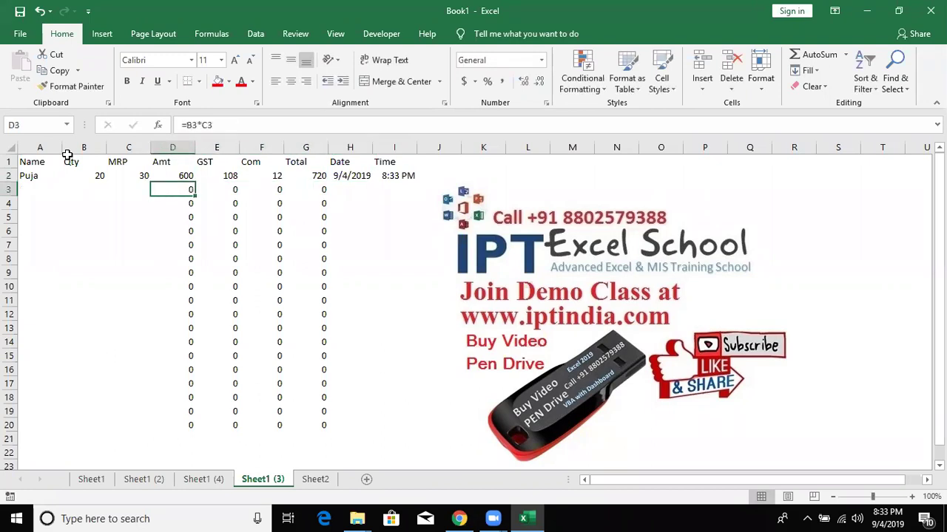
{"action": "key", "text": "Left"}
{"action": "key", "text": "Left"}
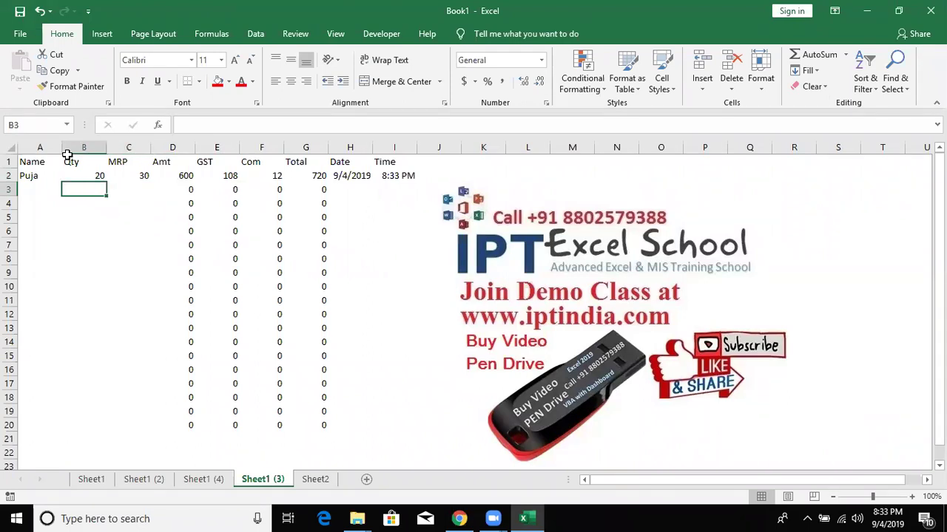
Step along row 3 to inspect the GST formula in E3 and the Com formula in F3
{"action": "key", "text": "Right"}
{"action": "key", "text": "Right"}
{"action": "key", "text": "Right"}
{"action": "key", "text": "Right"}
{"action": "key", "text": "Right"}
{"action": "key", "text": "Right"}
{"action": "key", "text": "Left"}
{"action": "key", "text": "Left"}
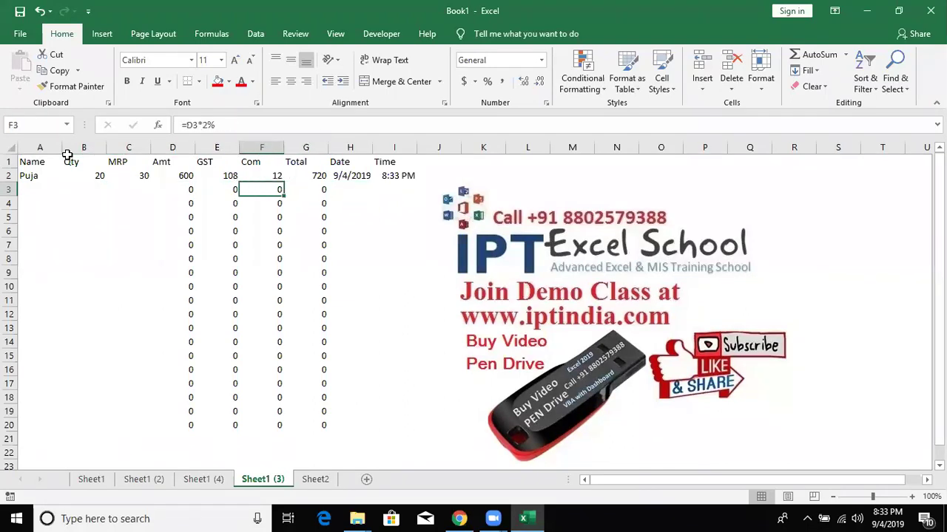
{"action": "key", "text": "Left"}
{"action": "key", "text": "Left"}
{"action": "key", "text": "Left"}
{"action": "key", "text": "Right"}
{"action": "key", "text": "Right"}
{"action": "key", "text": "Right"}
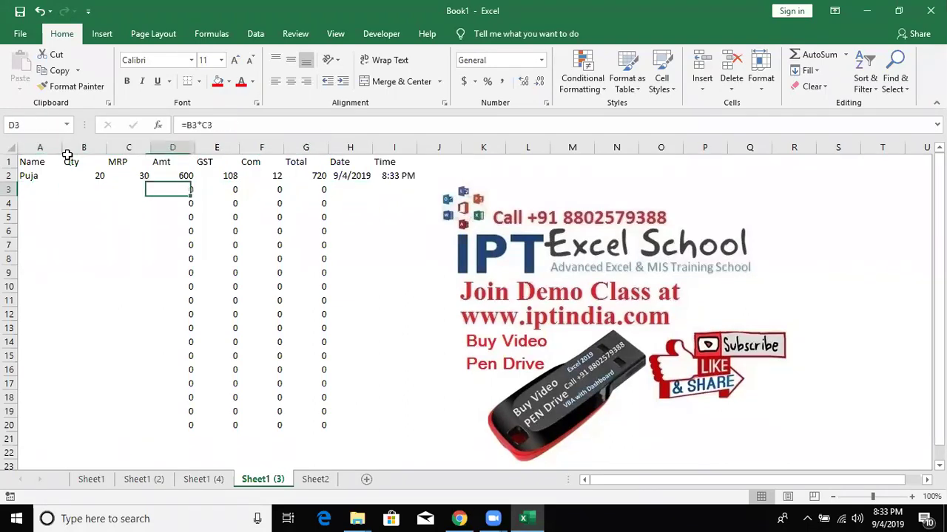
{"action": "key", "text": "Right"}
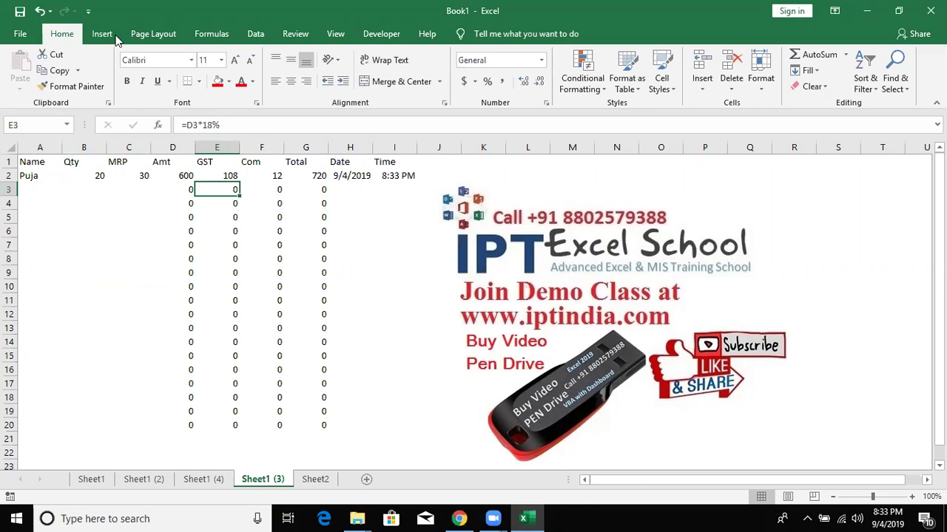
Check cells C5, C4 and F4, then switch to the Sheet1 (4) sheet
{"action": "left_click", "coordinate": [179, 204]}
{"action": "left_click", "coordinate": [118, 222]}
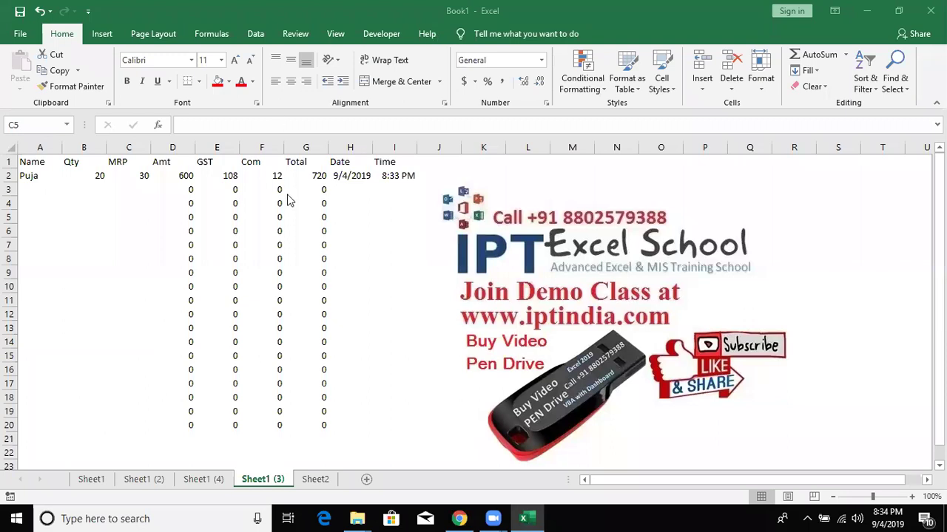
{"action": "key", "text": "Up"}
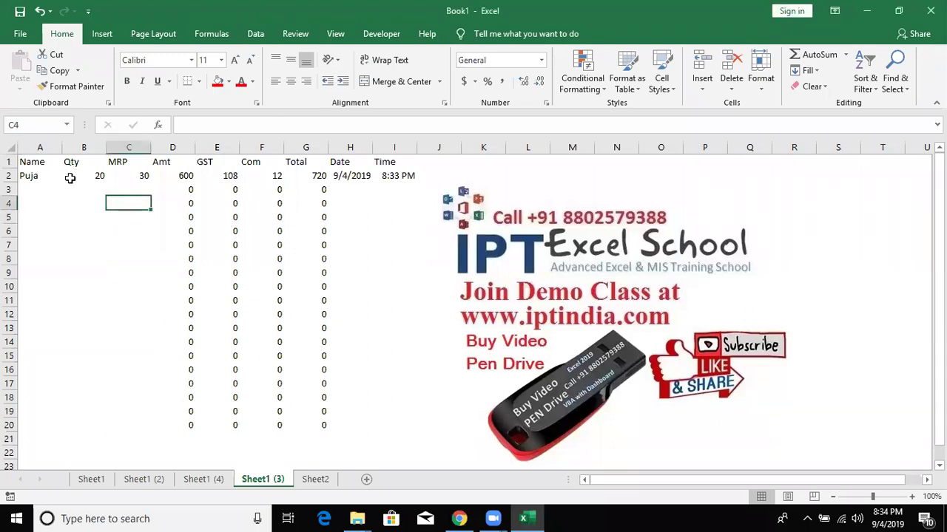
{"action": "left_click", "coordinate": [264, 197]}
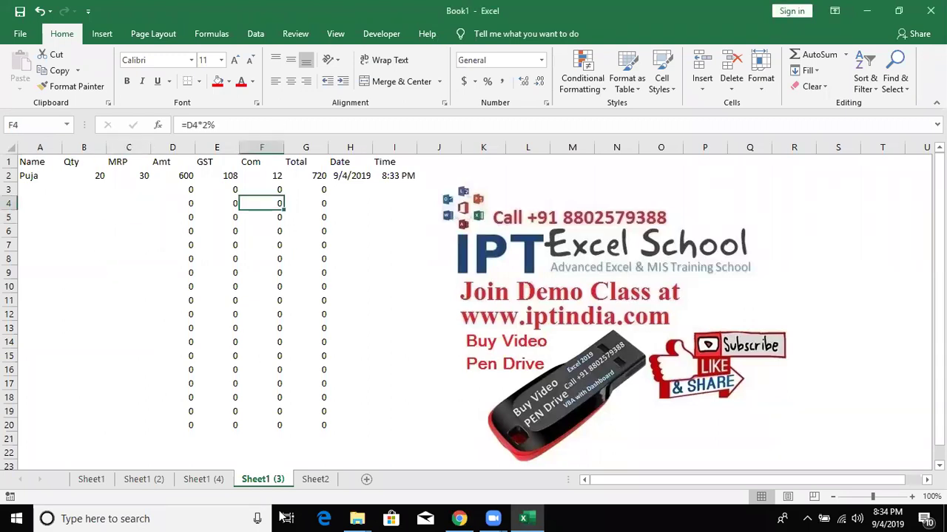
{"action": "left_click", "coordinate": [203, 479]}
On Sheet1 (3), clear the Locked protection setting for every cell
{"action": "left_click", "coordinate": [263, 481]}
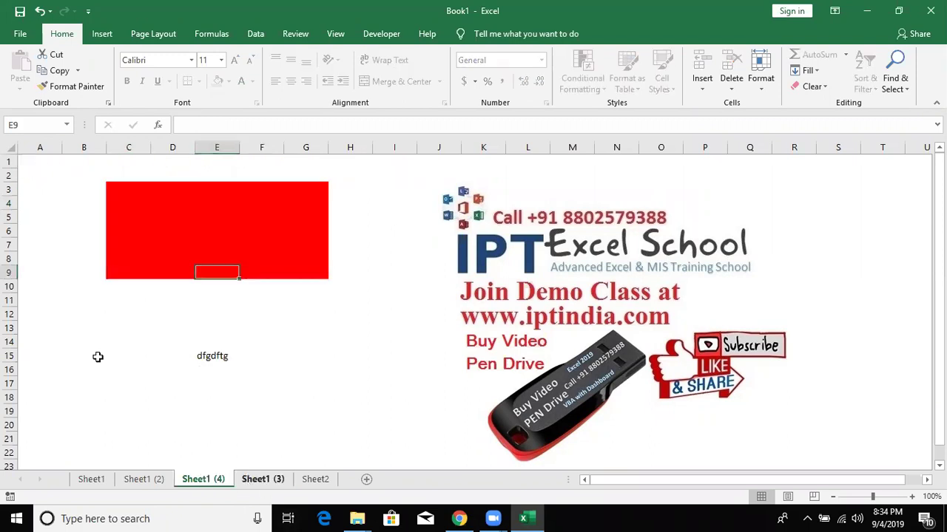
{"action": "left_click", "coordinate": [7, 148]}
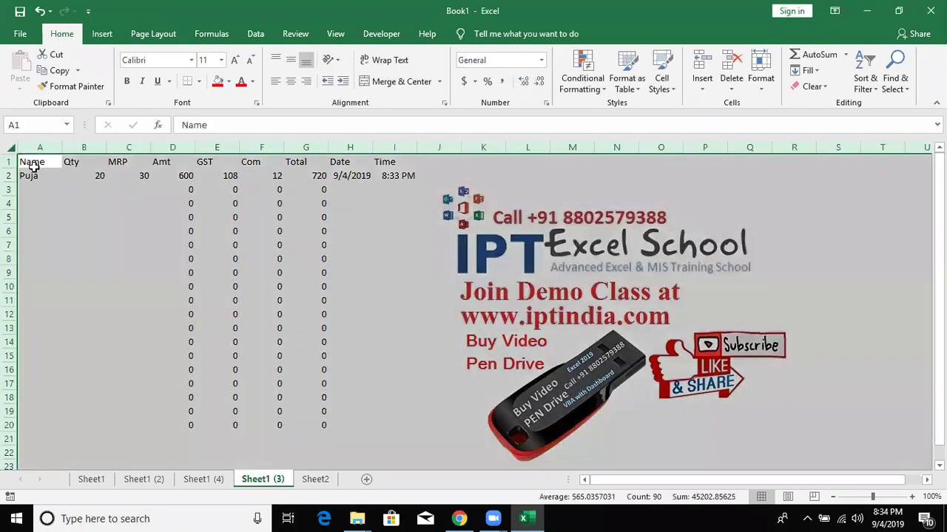
{"action": "right_click", "coordinate": [115, 198]}
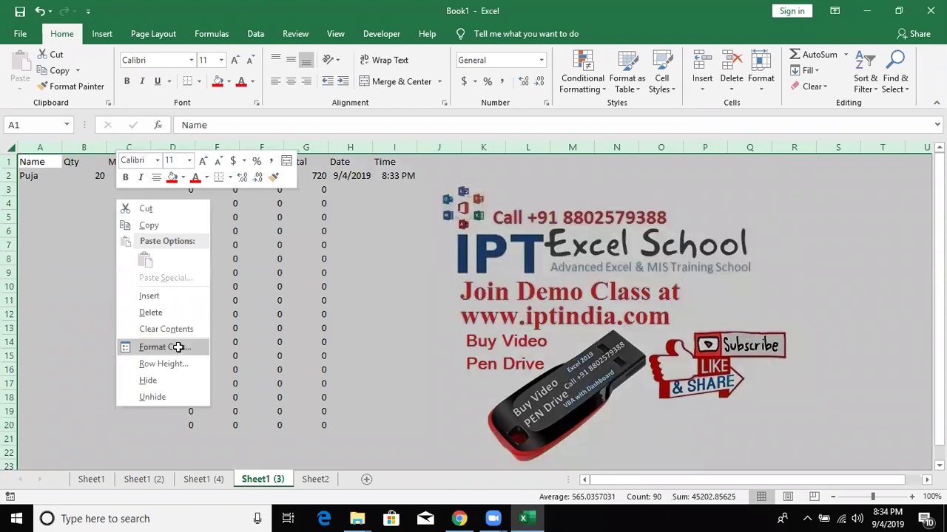
{"action": "left_click", "coordinate": [178, 347]}
{"action": "left_click", "coordinate": [39, 219]}
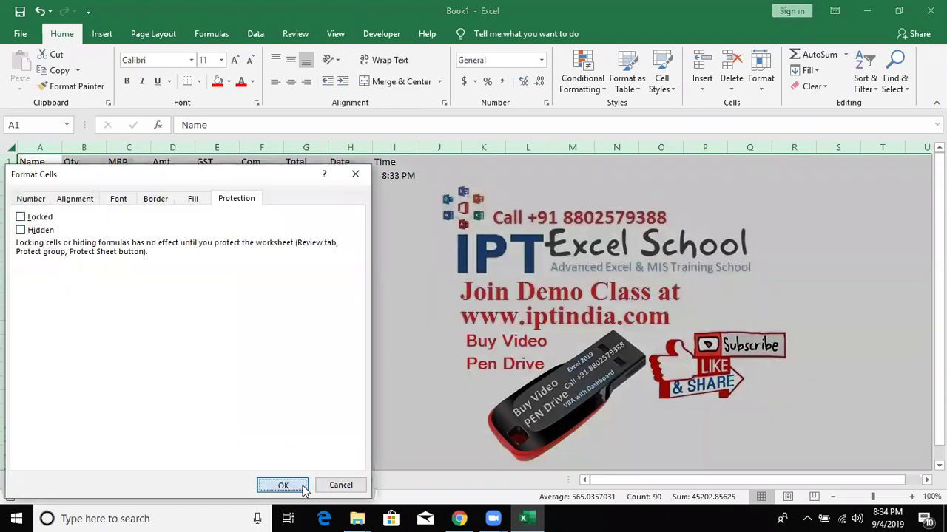
{"action": "left_click", "coordinate": [283, 485]}
Re-lock the formula columns D through G via Format Cells protection
{"action": "left_click", "coordinate": [155, 338]}
{"action": "left_click", "coordinate": [190, 148]}
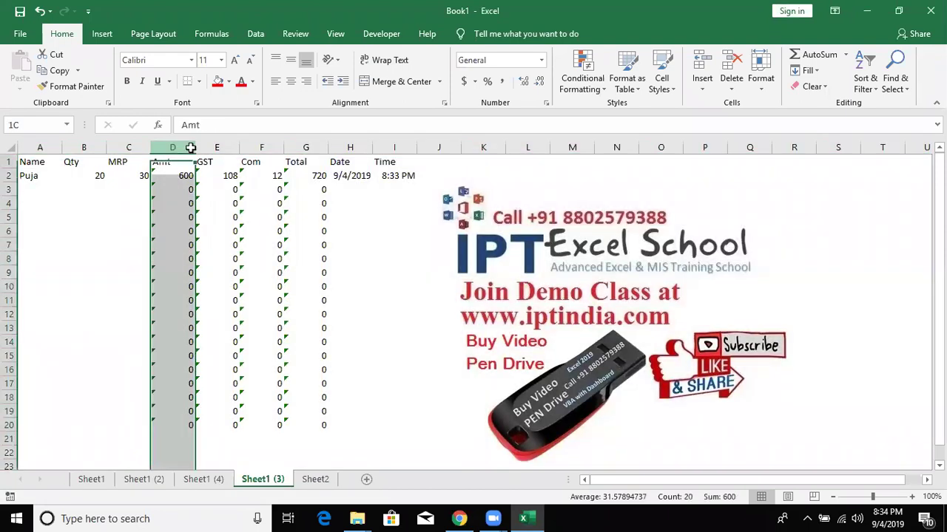
{"action": "left_click_drag", "start_coordinate": [190, 148], "coordinate": [300, 148]}
{"action": "right_click", "coordinate": [295, 187]}
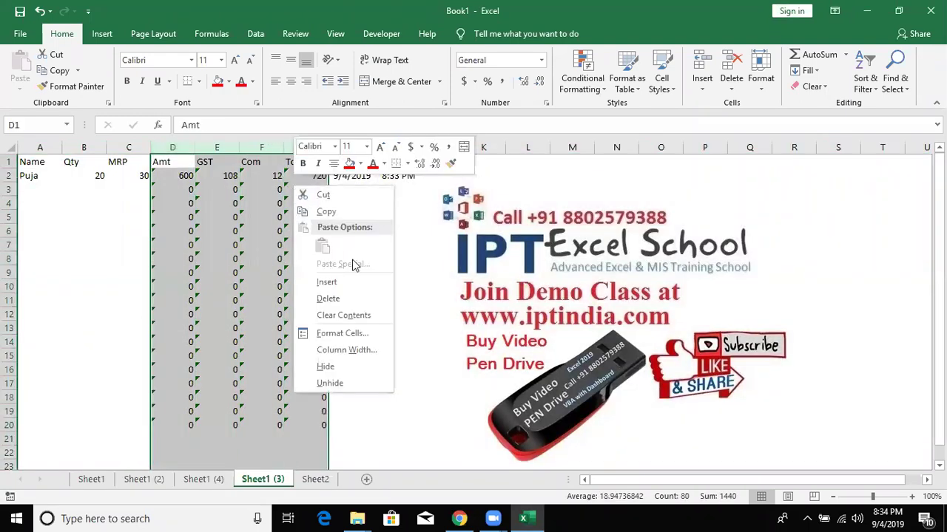
{"action": "left_click", "coordinate": [366, 334]}
{"action": "left_click", "coordinate": [217, 207]}
{"action": "left_click", "coordinate": [463, 472]}
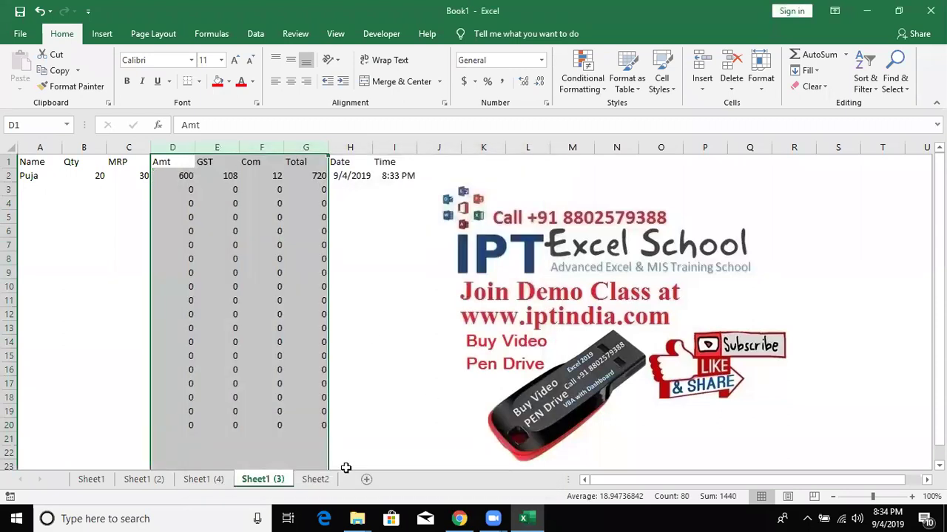
{"action": "left_click", "coordinate": [394, 383]}
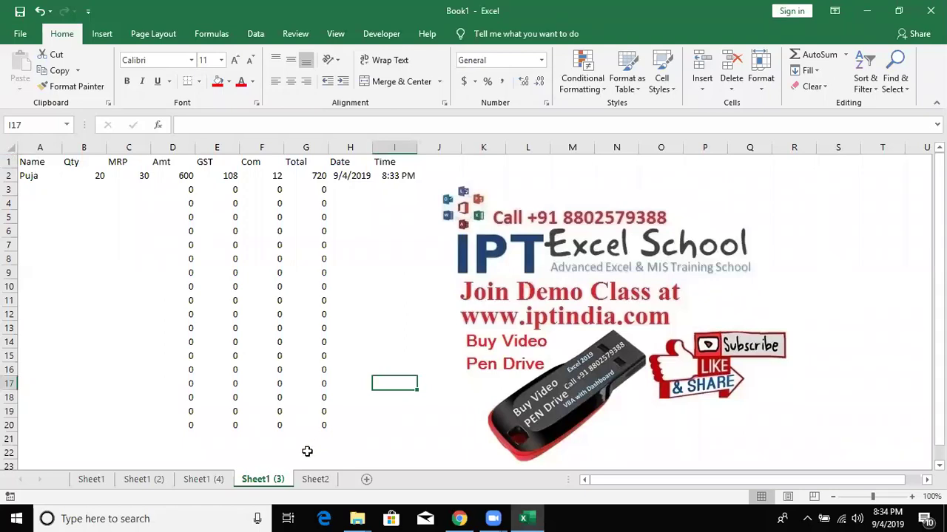
Protect Sheet1 (3) with 'Select locked cells' unchecked, then select A4
{"action": "right_click", "coordinate": [264, 483]}
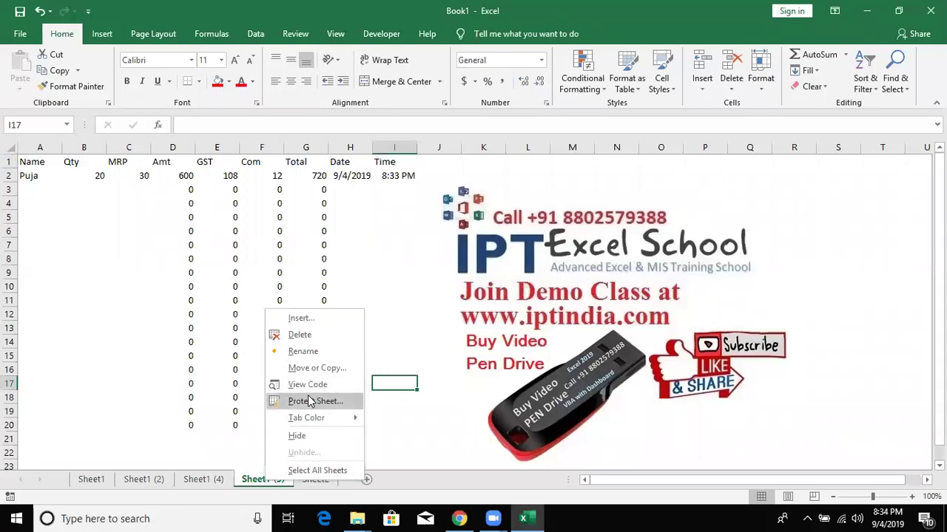
{"action": "left_click", "coordinate": [311, 401]}
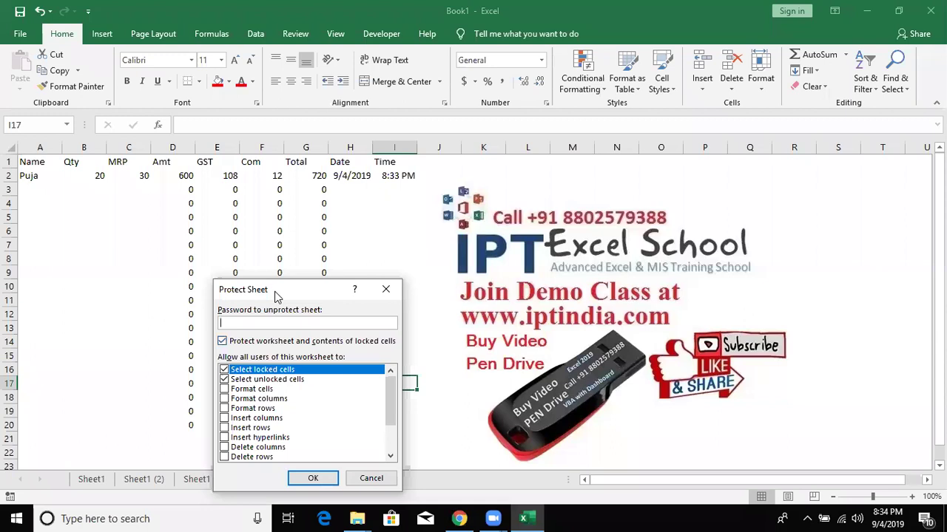
{"action": "left_click_drag", "start_coordinate": [277, 296], "coordinate": [384, 224]}
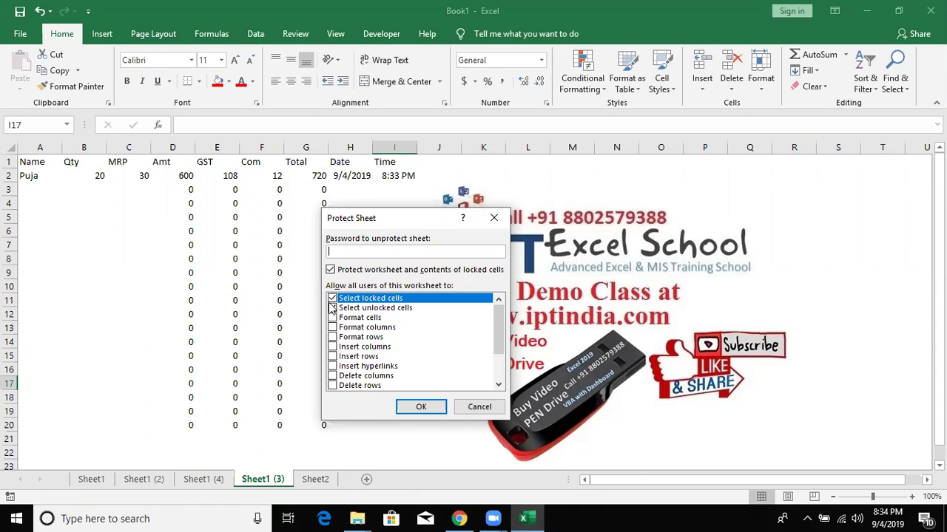
{"action": "left_click", "coordinate": [331, 301]}
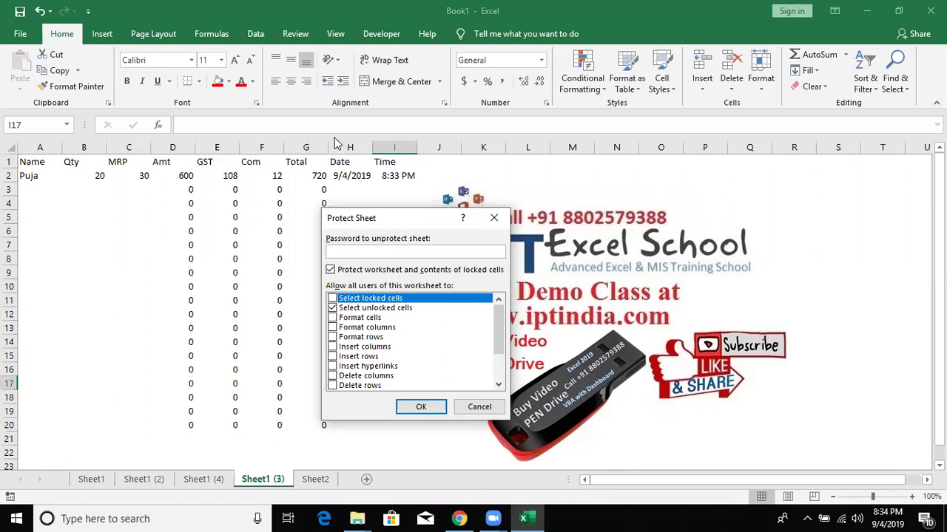
{"action": "left_click", "coordinate": [427, 407]}
{"action": "left_click", "coordinate": [50, 201]}
Fill row 3 with a name, Qty 30, MRP 52, today's date in H3 and current time in I3
{"action": "key", "text": "Up"}
{"action": "type", "text": "Om"}
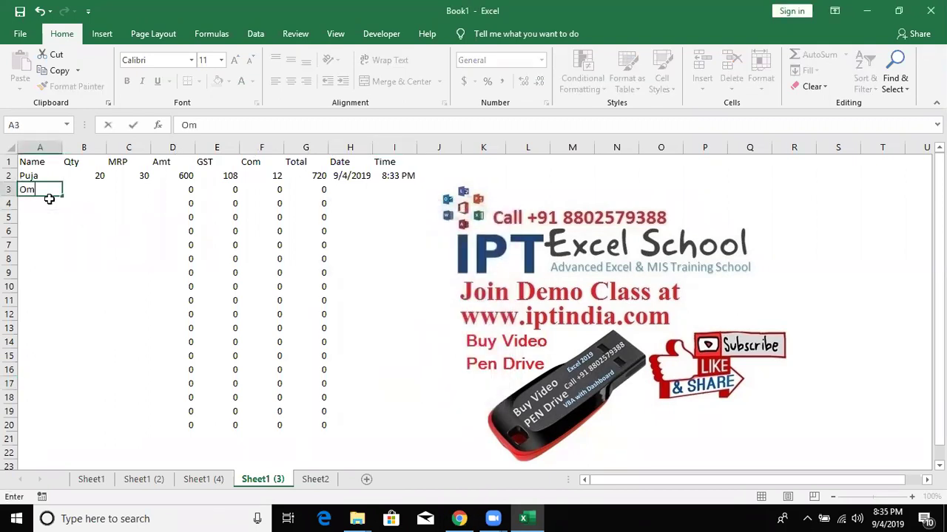
{"action": "key", "text": "Tab"}
{"action": "type", "text": "30"}
{"action": "key", "text": "Tab"}
{"action": "type", "text": "52"}
{"action": "key", "text": "Tab"}
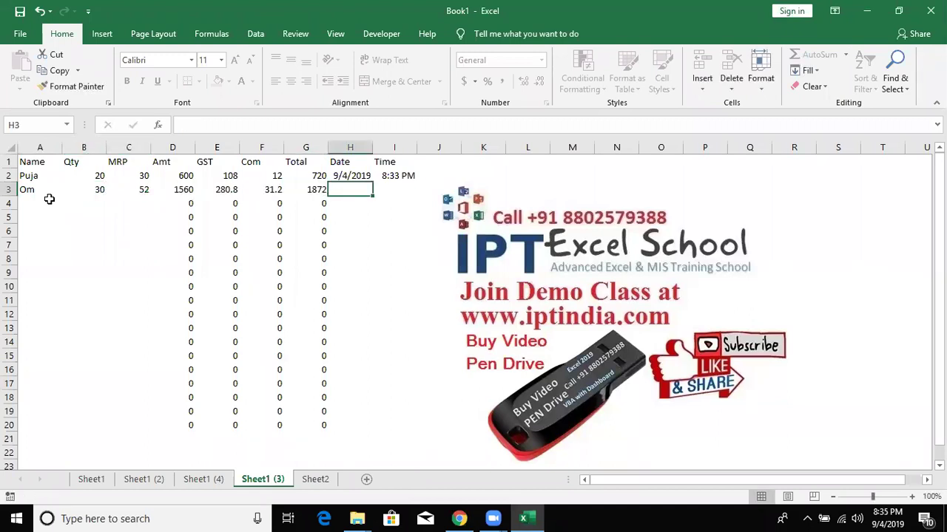
{"action": "key", "text": "ctrl+semicolon"}
{"action": "key", "text": "Tab"}
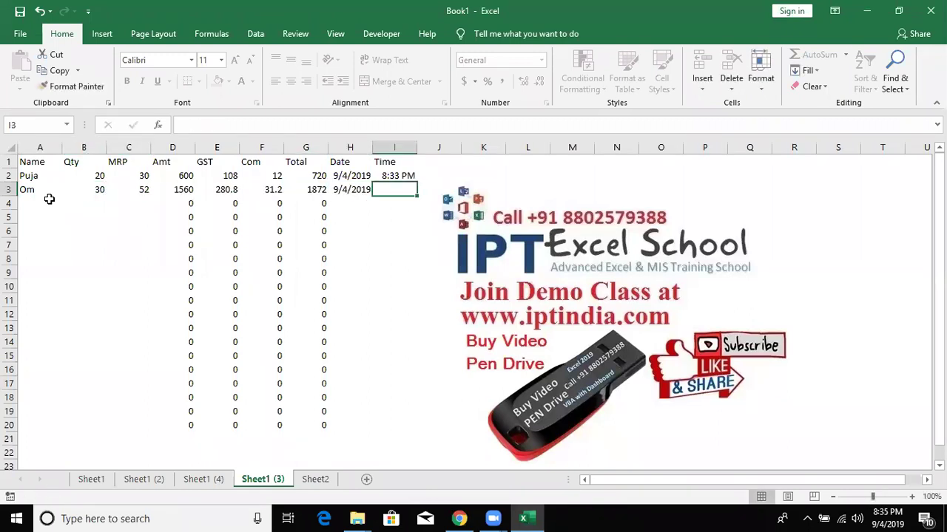
{"action": "key", "text": "ctrl+shift+semicolon"}
{"action": "key", "text": "Return"}
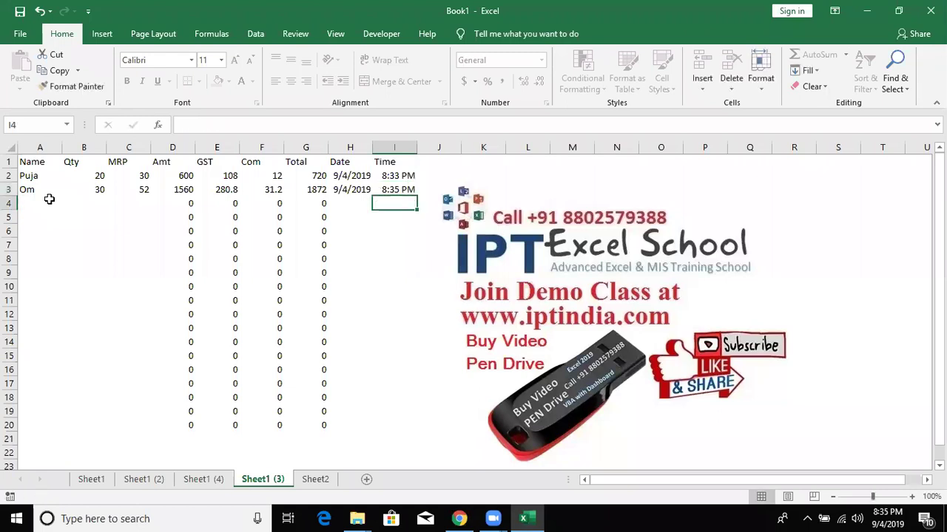
On Sheet2, enter 20, 85, 65, 85 and 36 across A2:E2
{"action": "left_click", "coordinate": [316, 482]}
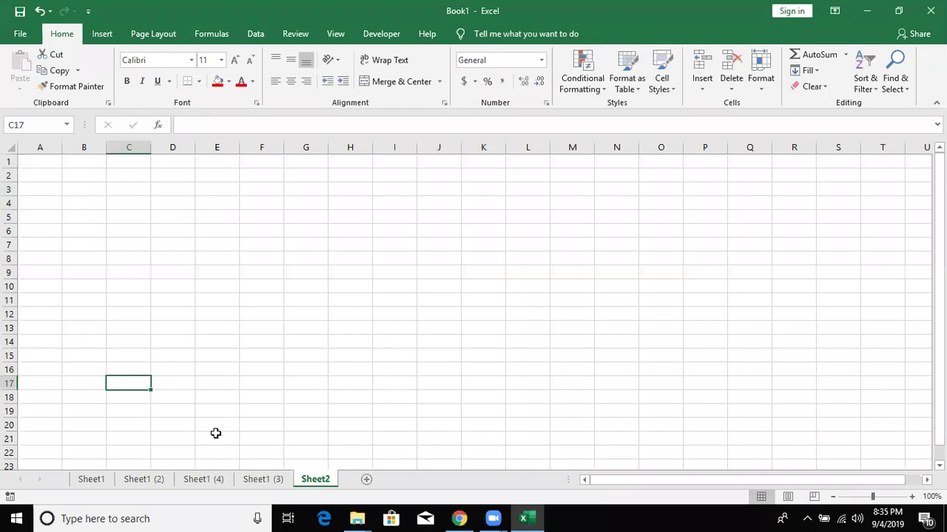
{"action": "left_click", "coordinate": [44, 174]}
{"action": "type", "text": "20"}
{"action": "key", "text": "BackSpace"}
{"action": "key", "text": "BackSpace"}
{"action": "key", "text": "Tab"}
{"action": "type", "text": "85"}
{"action": "key", "text": "Tab"}
{"action": "type", "text": "65"}
{"action": "key", "text": "Tab"}
{"action": "type", "text": "85"}
{"action": "key", "text": "Tab"}
{"action": "type", "text": "36"}
{"action": "key", "text": "Tab"}
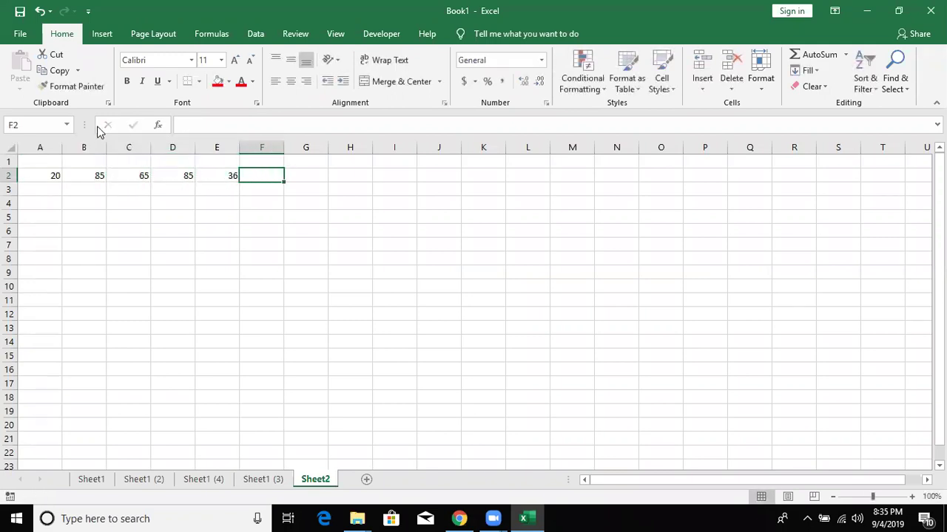
AutoSum A2:E2 into F2 to get 291, then return to F2
{"action": "key", "text": "alt+equal"}
{"action": "key", "text": "Return"}
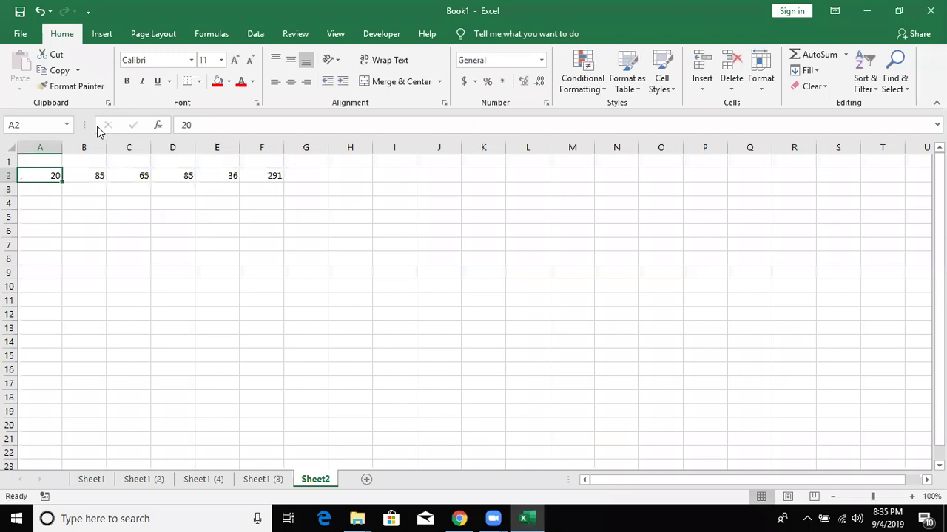
{"action": "key", "text": "Right"}
{"action": "key", "text": "Right"}
{"action": "key", "text": "Right"}
{"action": "key", "text": "Right"}
{"action": "key", "text": "Right"}
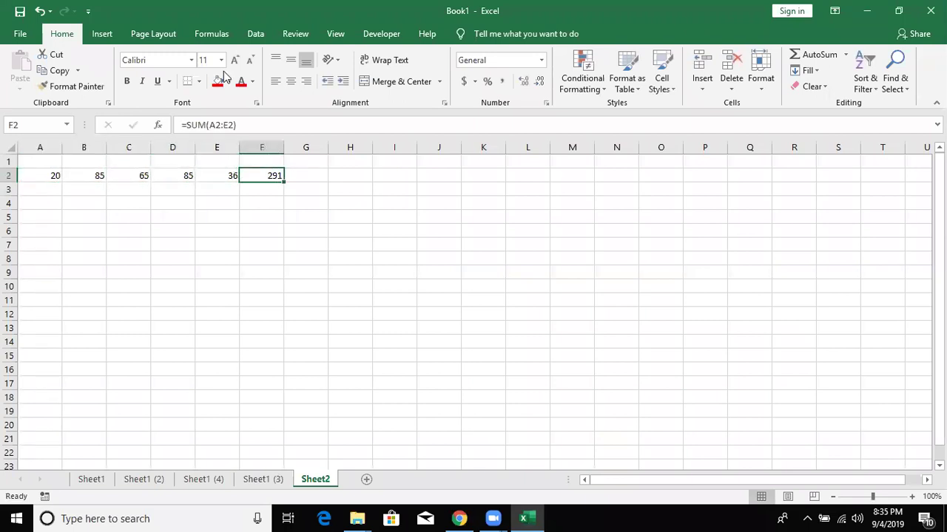
Untick Locked for cell F2 in Format Cells protection
{"action": "right_click", "coordinate": [261, 176]}
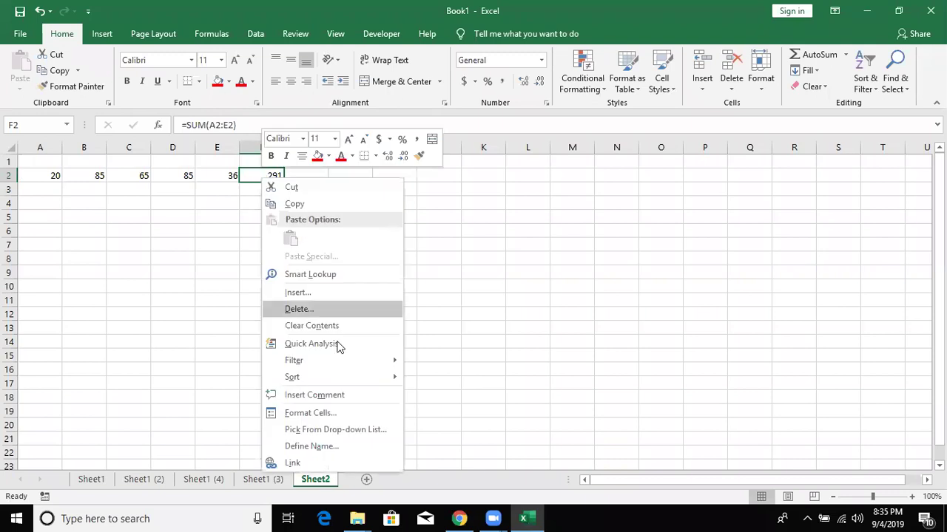
{"action": "left_click", "coordinate": [345, 407]}
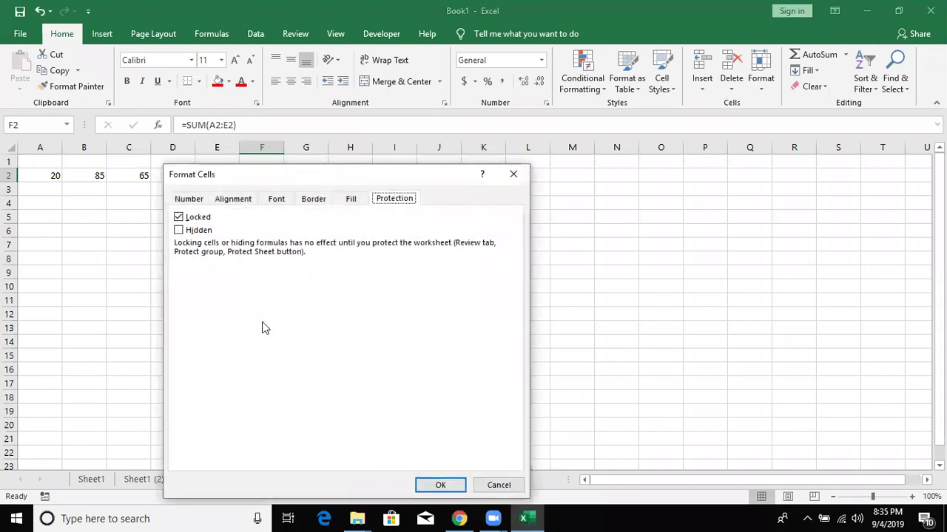
{"action": "left_click", "coordinate": [194, 218]}
{"action": "left_click", "coordinate": [436, 483]}
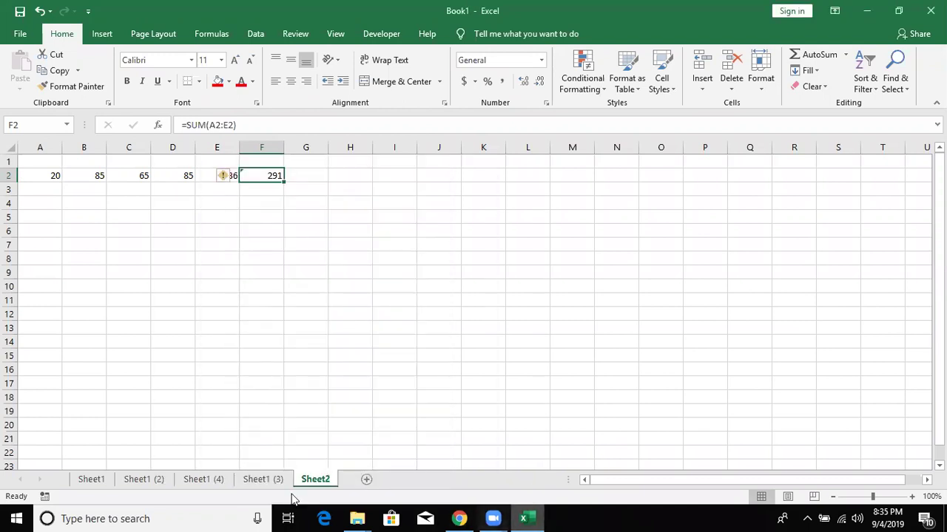
Protect Sheet2 without a password
{"action": "right_click", "coordinate": [311, 481]}
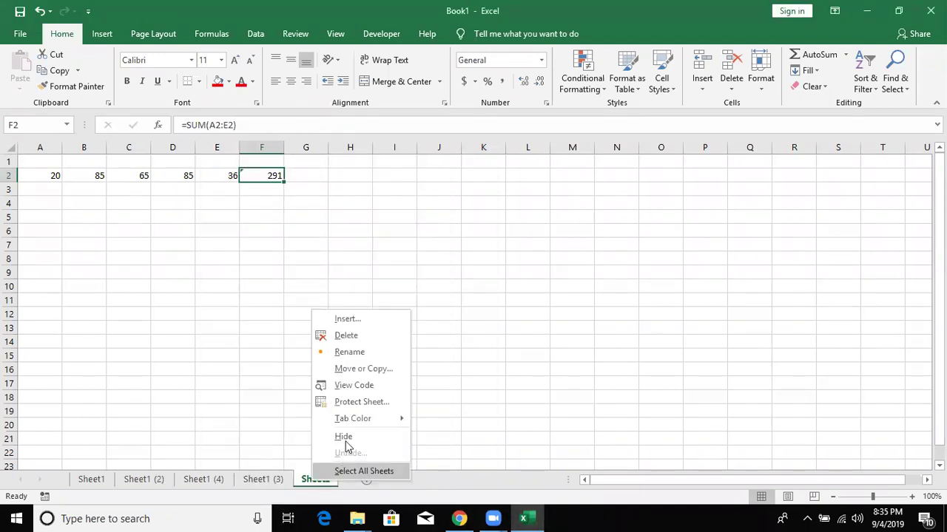
{"action": "left_click", "coordinate": [346, 403]}
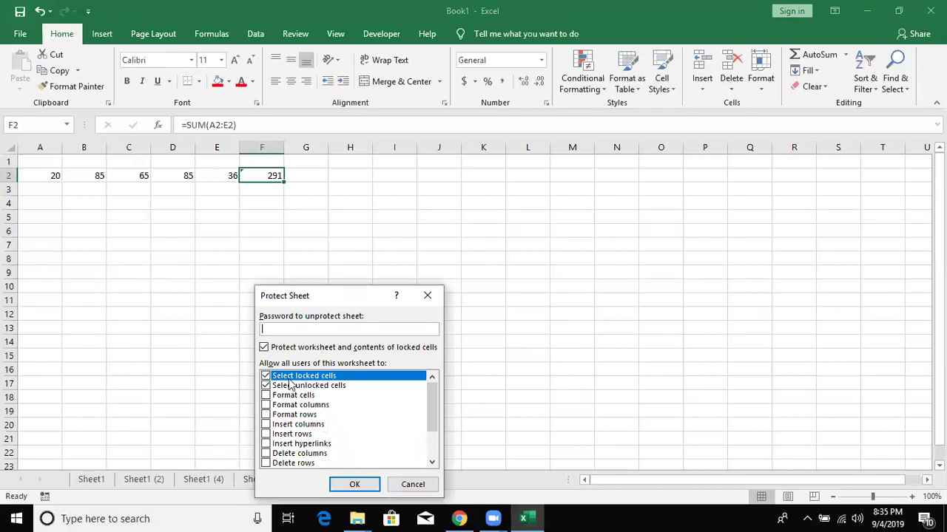
{"action": "left_click", "coordinate": [355, 485]}
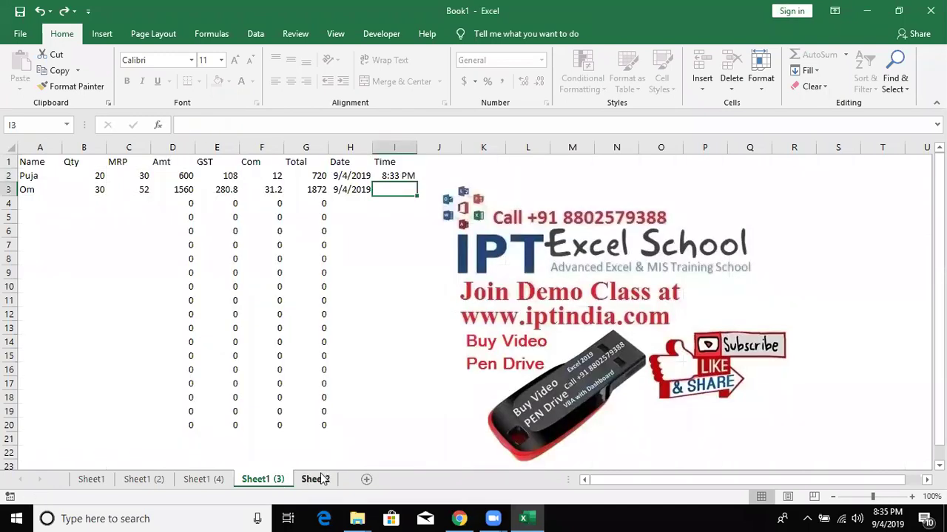
Unprotect Sheet2 and set cell F2 to both Locked and Hidden
{"action": "right_click", "coordinate": [319, 482]}
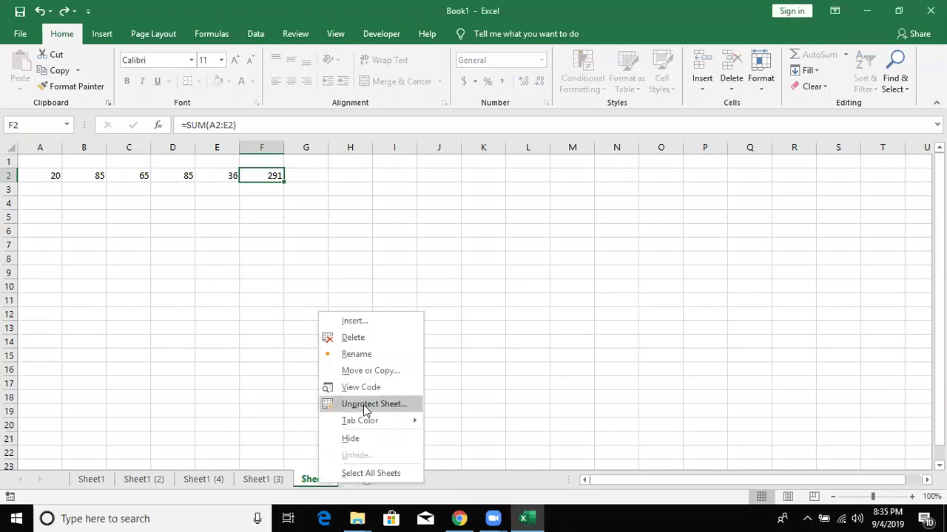
{"action": "left_click", "coordinate": [374, 404]}
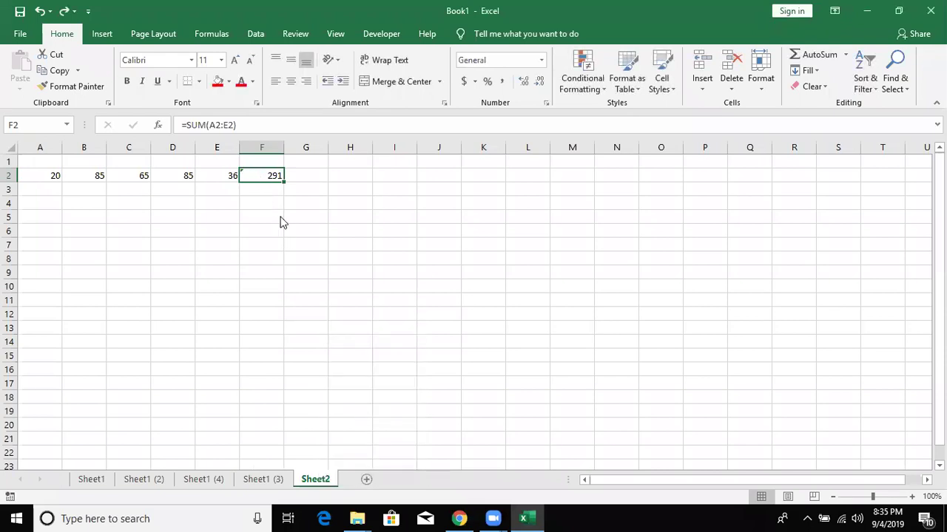
{"action": "right_click", "coordinate": [261, 178]}
{"action": "left_click", "coordinate": [310, 414]}
{"action": "left_click", "coordinate": [141, 217]}
{"action": "left_click", "coordinate": [140, 216]}
{"action": "left_click", "coordinate": [141, 230]}
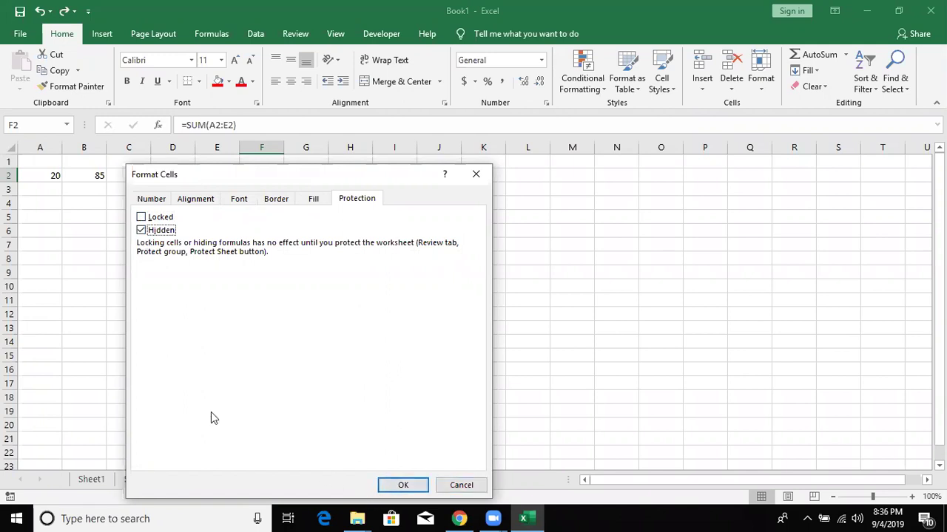
{"action": "left_click", "coordinate": [159, 218]}
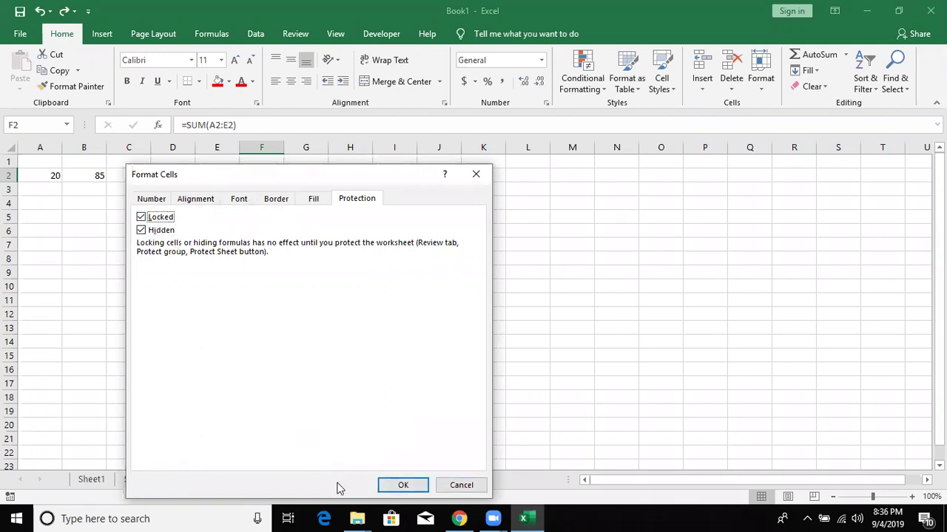
{"action": "left_click", "coordinate": [402, 486]}
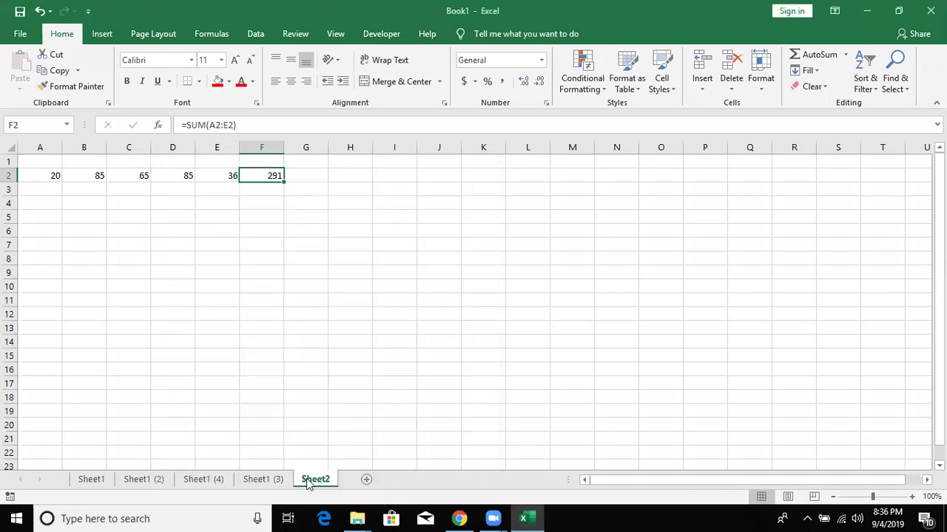
Protect Sheet2 again and confirm F2's SUM formula no longer shows
{"action": "right_click", "coordinate": [309, 483]}
{"action": "left_click", "coordinate": [331, 400]}
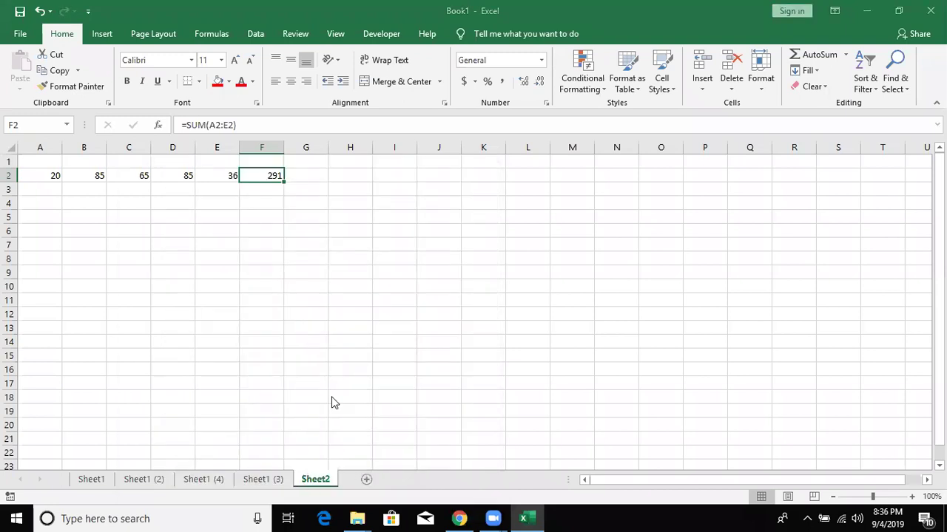
{"action": "left_click", "coordinate": [337, 479]}
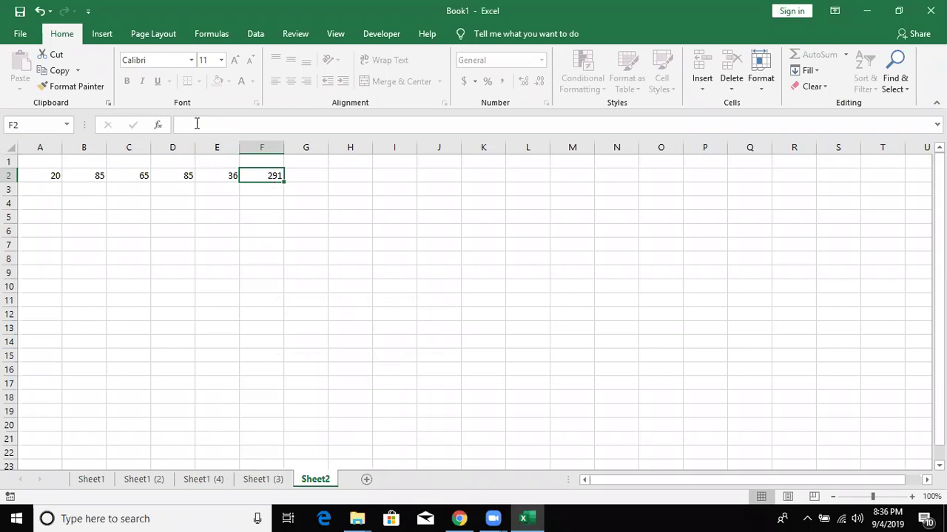
{"action": "key", "text": "Left"}
{"action": "key", "text": "Left"}
{"action": "key", "text": "Left"}
{"action": "key", "text": "Left"}
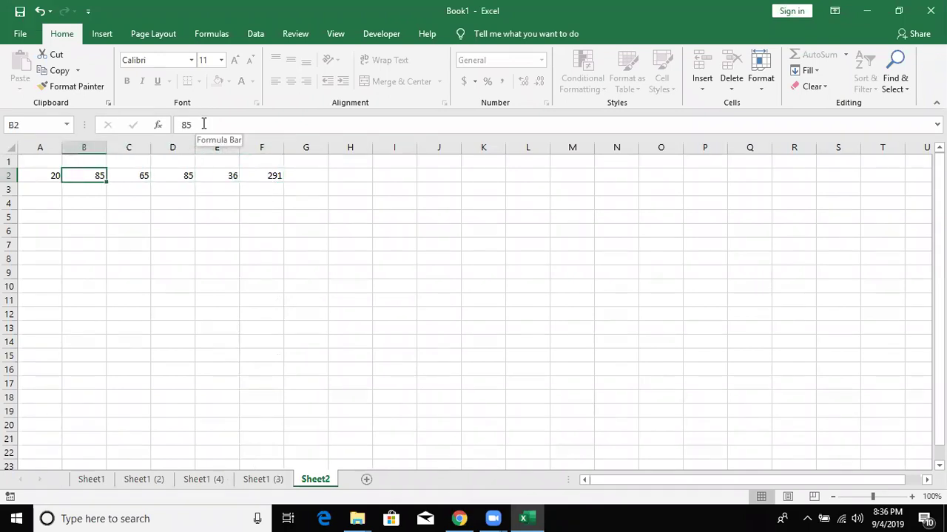
{"action": "key", "text": "Right"}
{"action": "key", "text": "Right"}
{"action": "key", "text": "Right"}
{"action": "key", "text": "Right"}
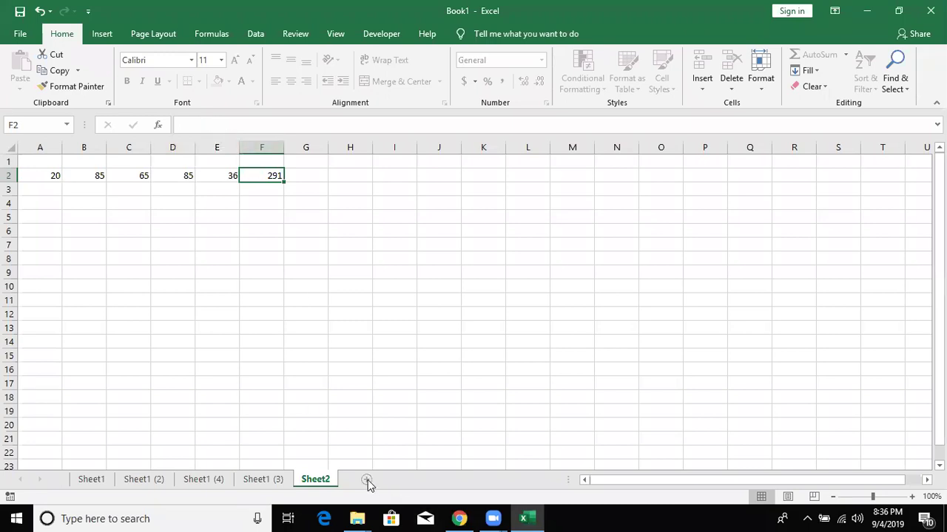
Add a new sheet and fill B6:E14 yellow and I6:K14 green
{"action": "left_click", "coordinate": [368, 482]}
{"action": "mouse_move", "coordinate": [83, 231]}
{"action": "left_mouse_down"}
{"action": "mouse_move", "coordinate": [279, 339]}
{"action": "mouse_move", "coordinate": [211, 342]}
{"action": "left_mouse_up"}
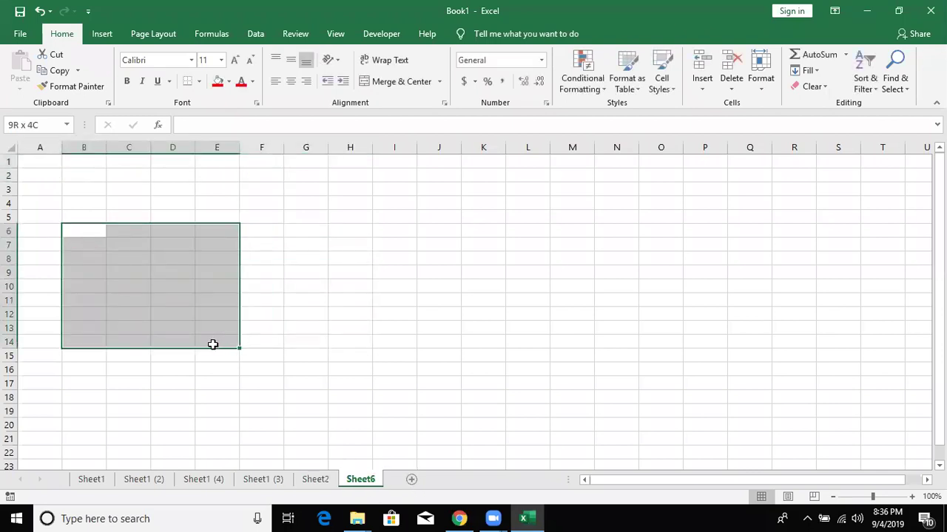
{"action": "left_click", "coordinate": [229, 82]}
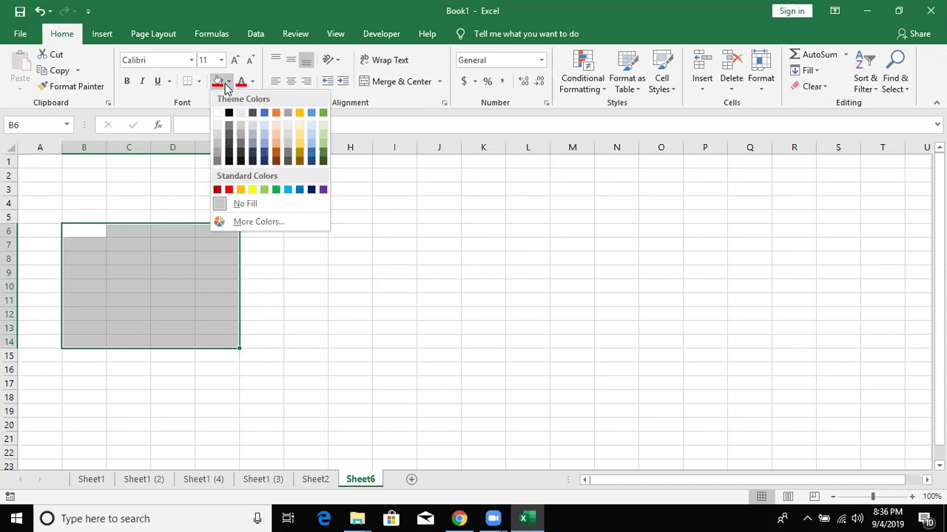
{"action": "left_click", "coordinate": [252, 190]}
{"action": "left_click_drag", "start_coordinate": [380, 229], "coordinate": [478, 351]}
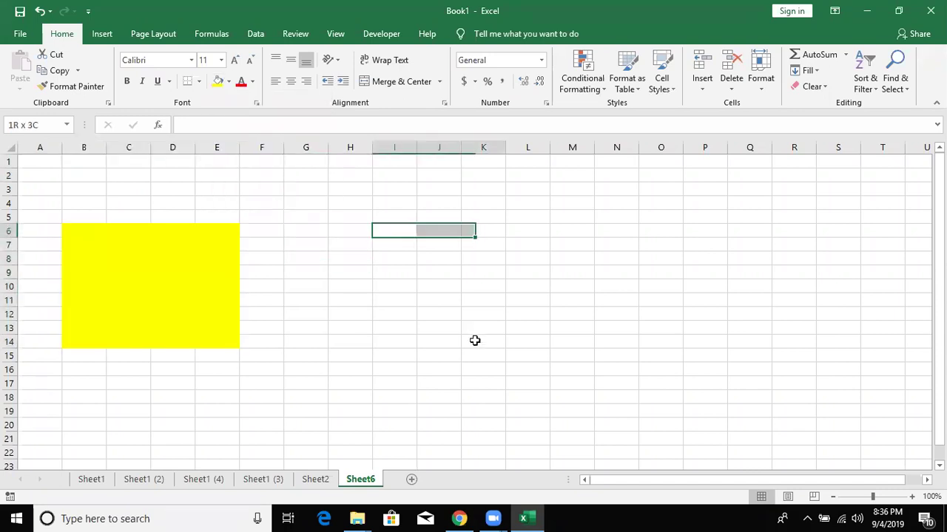
{"action": "left_click", "coordinate": [229, 81]}
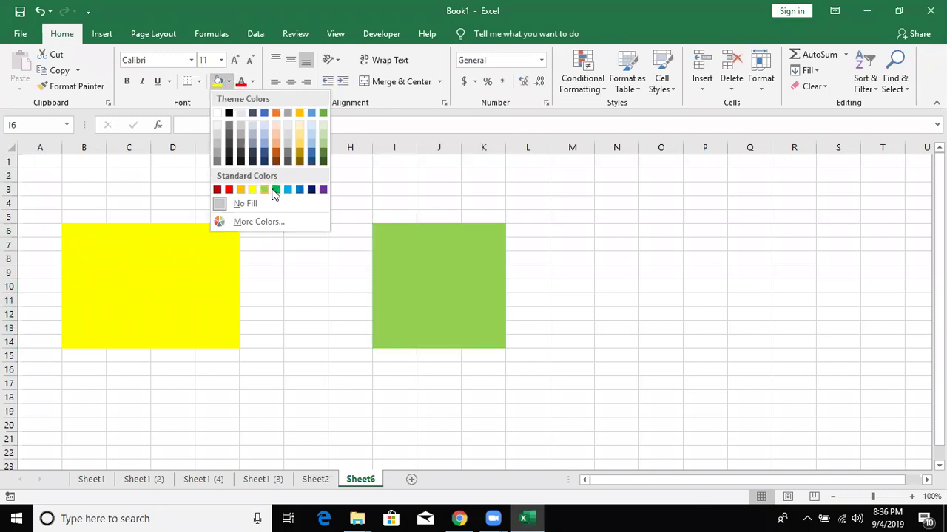
{"action": "left_click", "coordinate": [275, 190]}
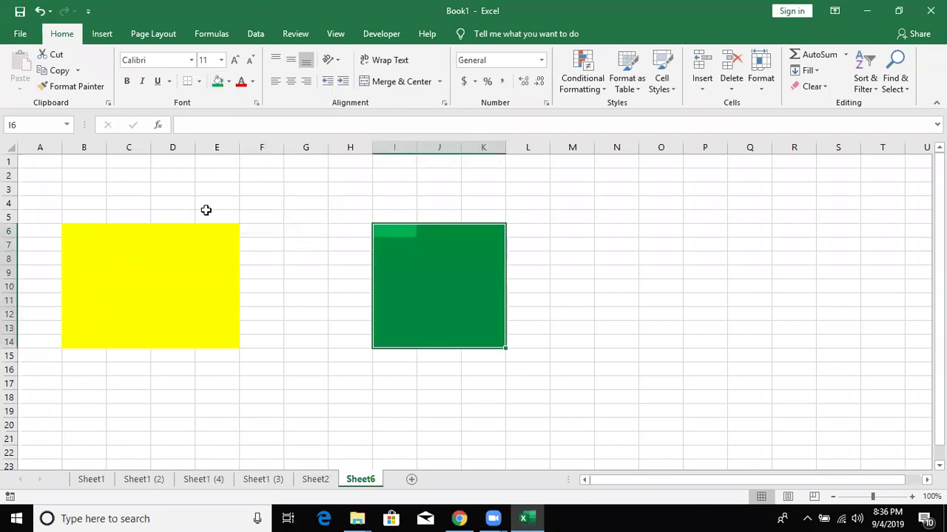
Label the blocks with A in B5 and B in I5, then reselect the yellow block
{"action": "left_click", "coordinate": [99, 207]}
{"action": "key", "text": "Down"}
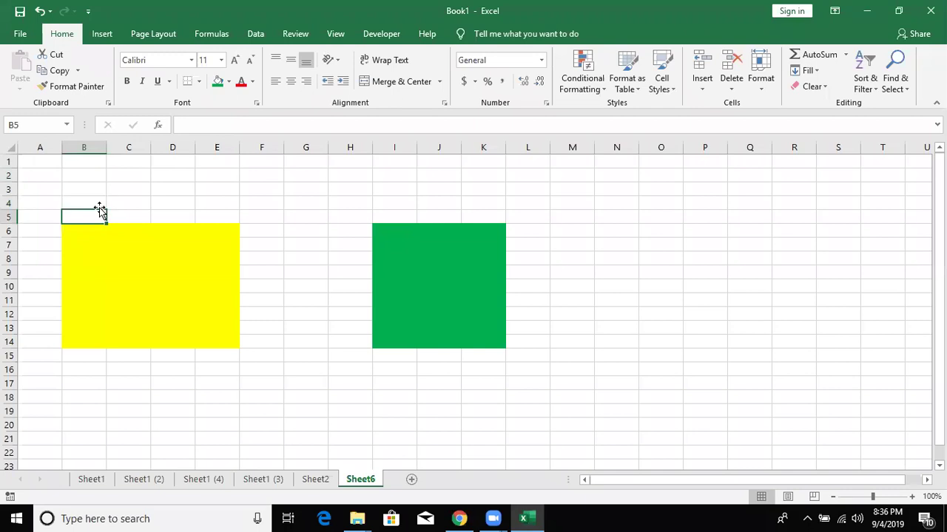
{"action": "type", "text": "a"}
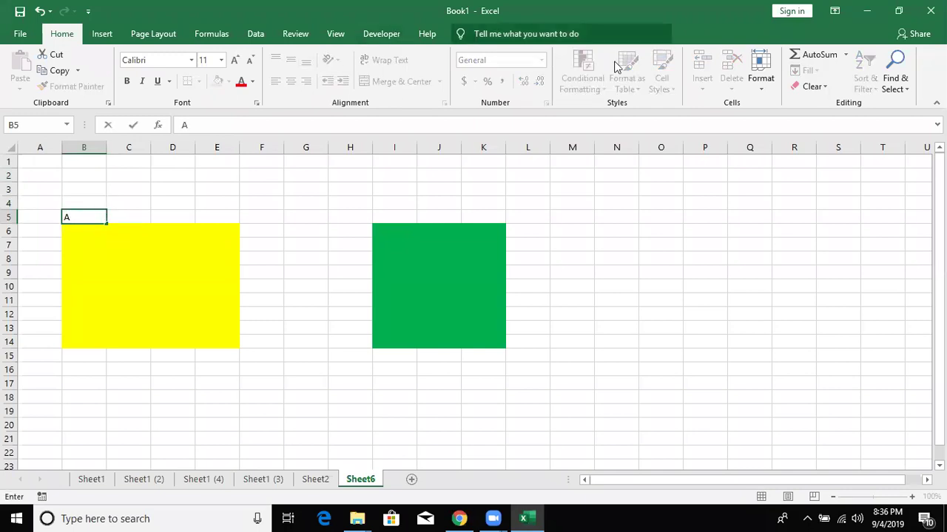
{"action": "left_click", "coordinate": [411, 214]}
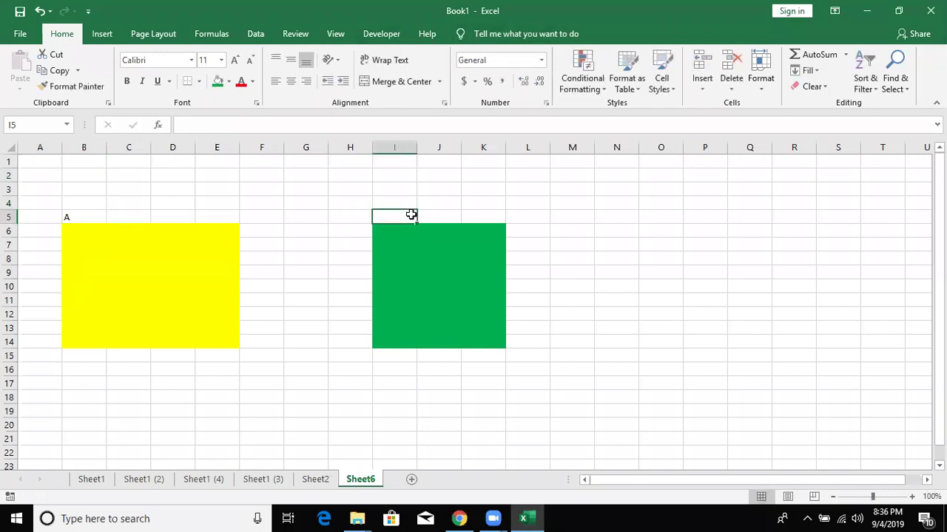
{"action": "type", "text": "B"}
{"action": "key", "text": "Down"}
{"action": "key", "text": "Down"}
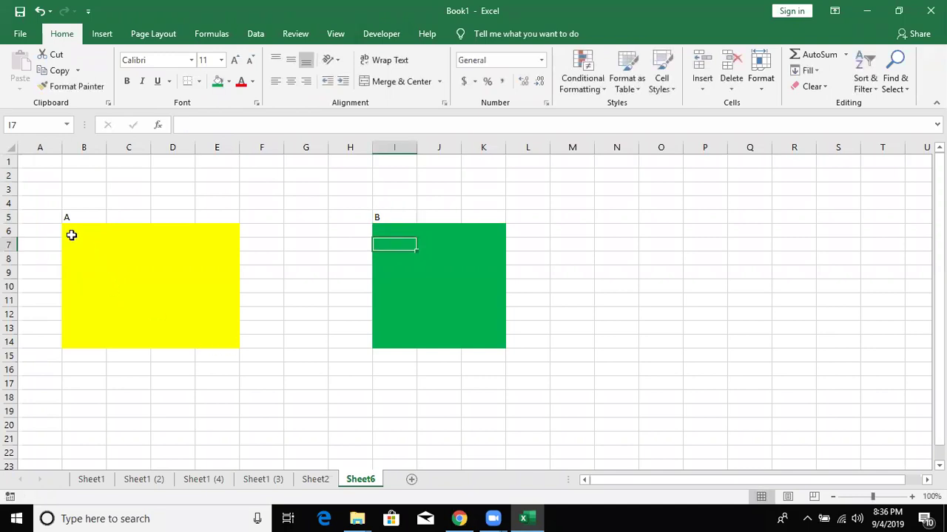
{"action": "left_click_drag", "start_coordinate": [68, 233], "coordinate": [207, 343]}
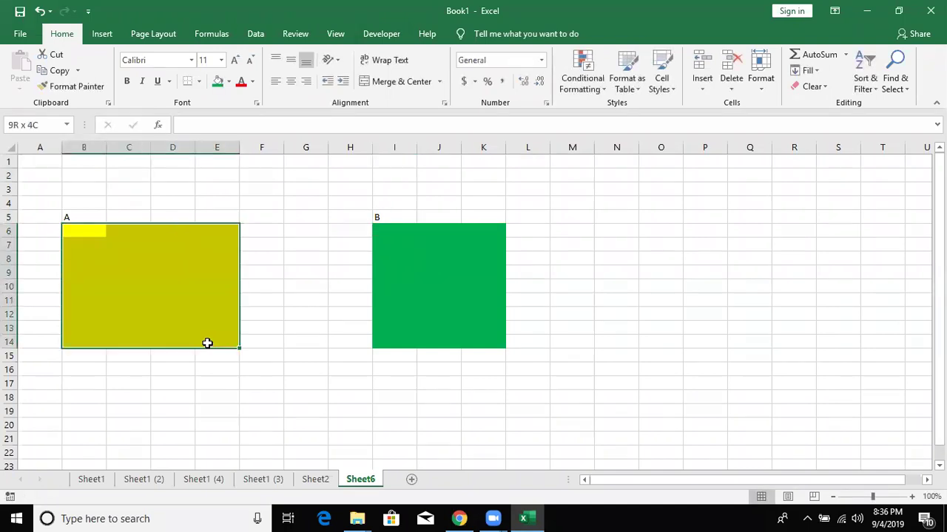
{"action": "right_click", "coordinate": [174, 296]}
{"action": "key", "text": "Escape"}
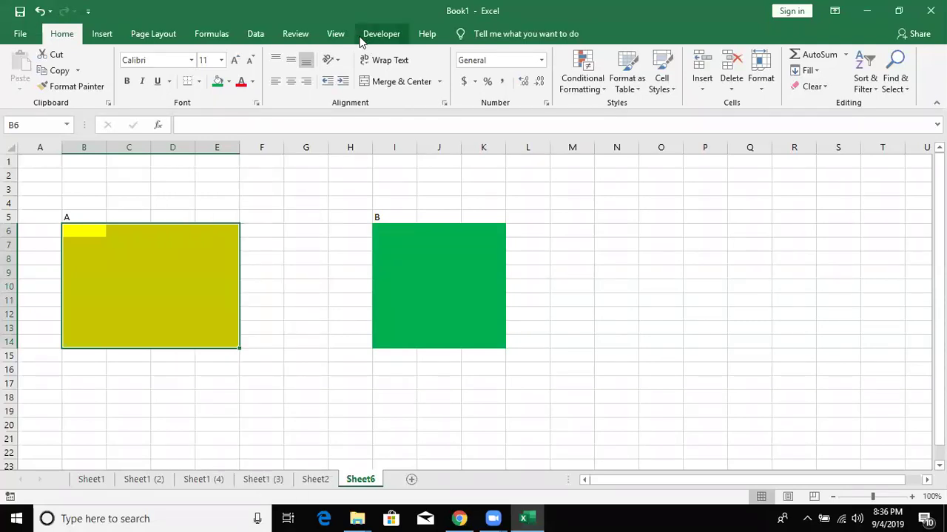
Under Review > Allow Edit Ranges, add password-protected Range1 covering B6:E14
{"action": "left_click", "coordinate": [305, 33]}
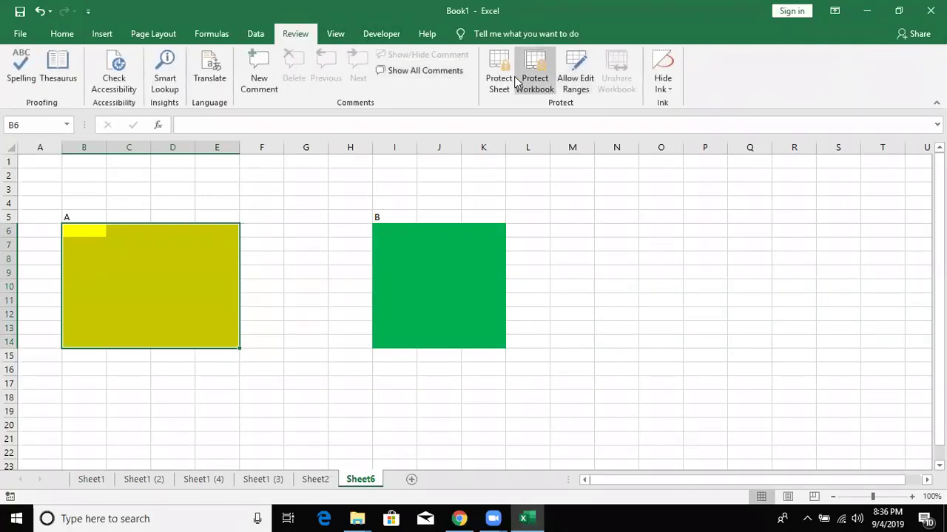
{"action": "left_click", "coordinate": [586, 89]}
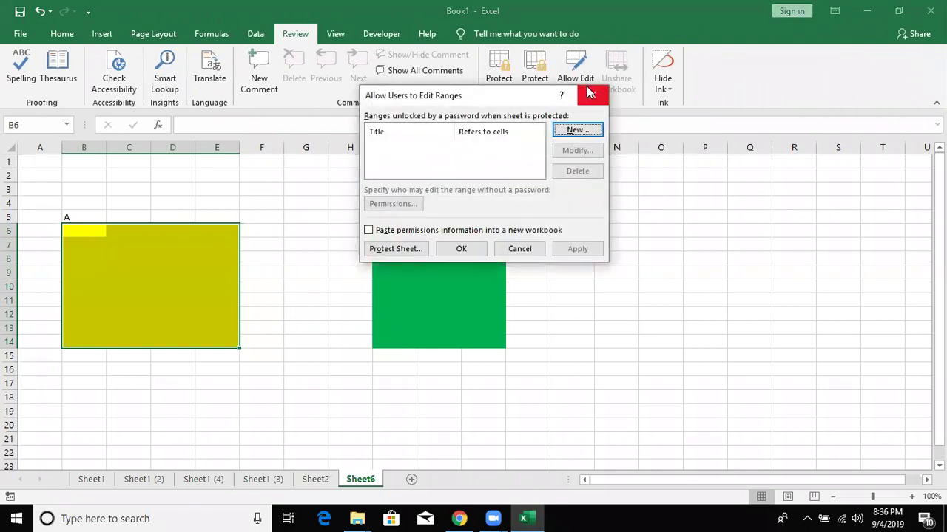
{"action": "left_click", "coordinate": [591, 130]}
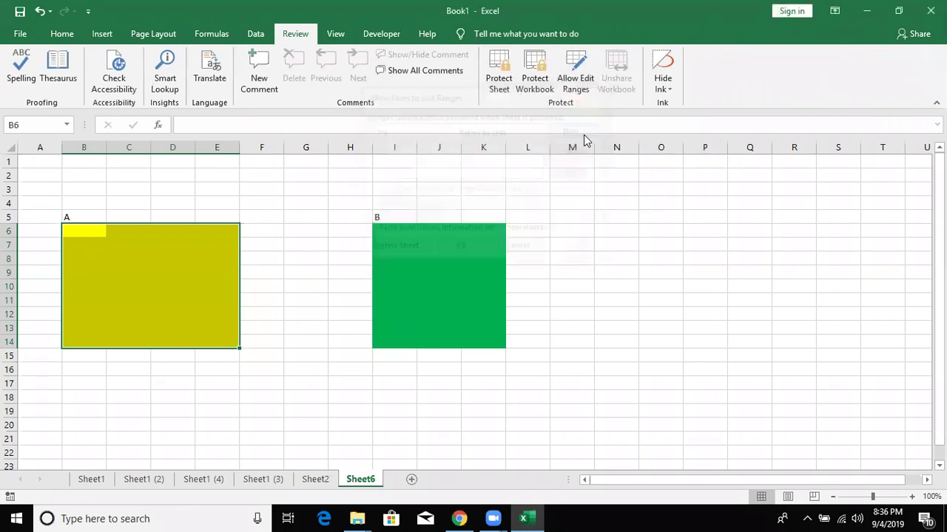
{"action": "left_click", "coordinate": [423, 201]}
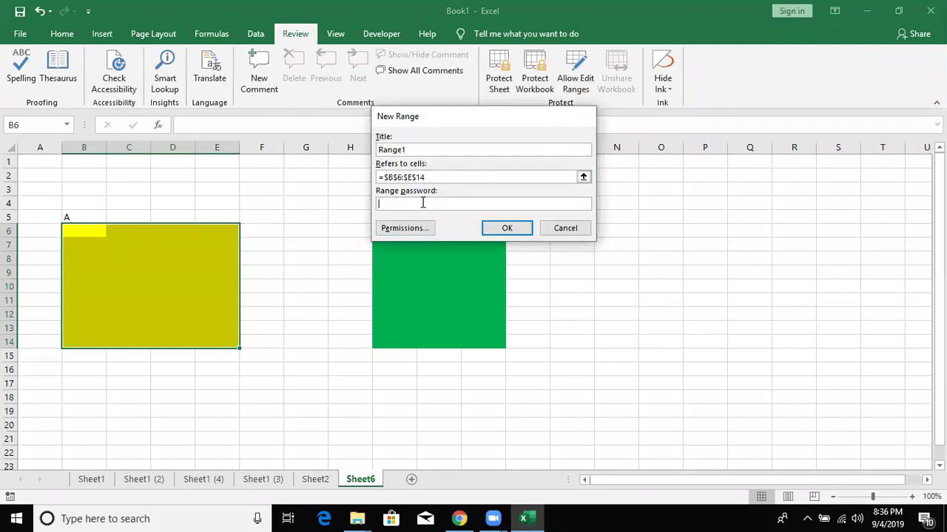
{"action": "left_click", "coordinate": [505, 228]}
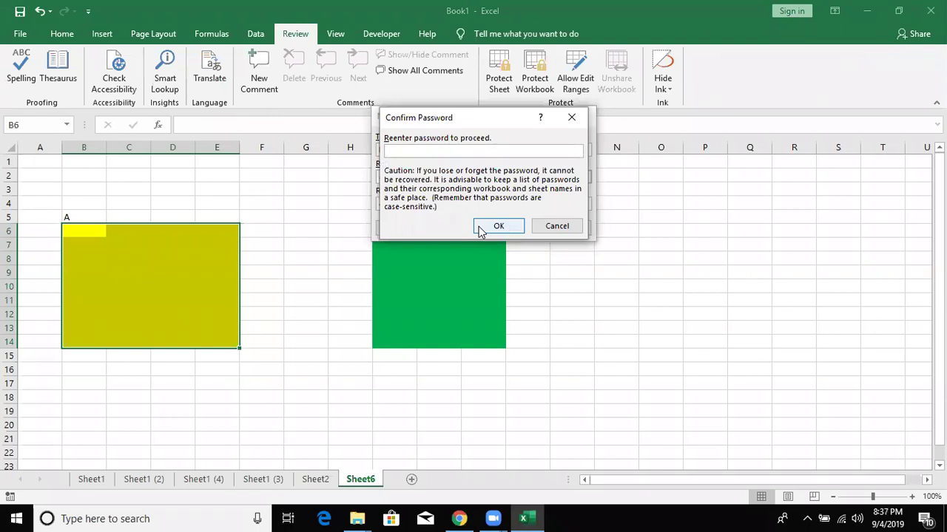
{"action": "left_click", "coordinate": [479, 229]}
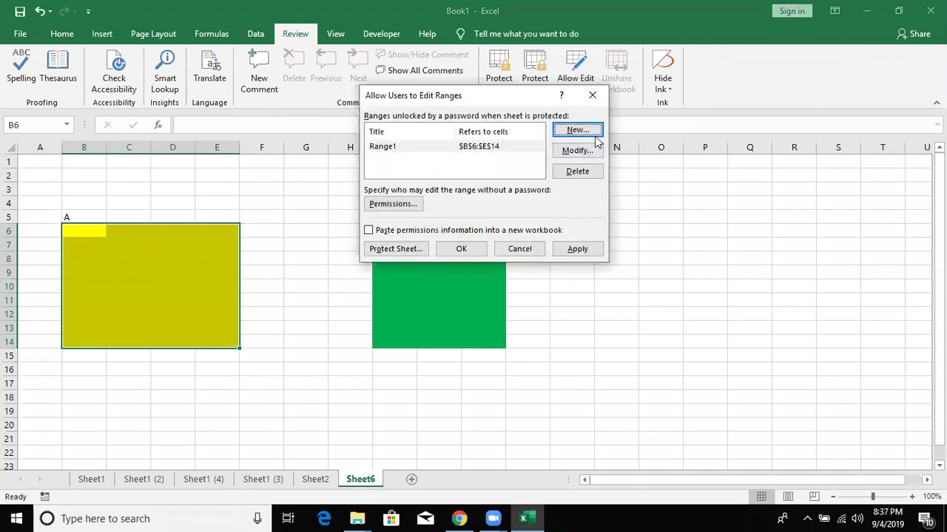
Add password-protected Range2 covering the green block I6:K14 and close the ranges list
{"action": "left_click", "coordinate": [593, 133]}
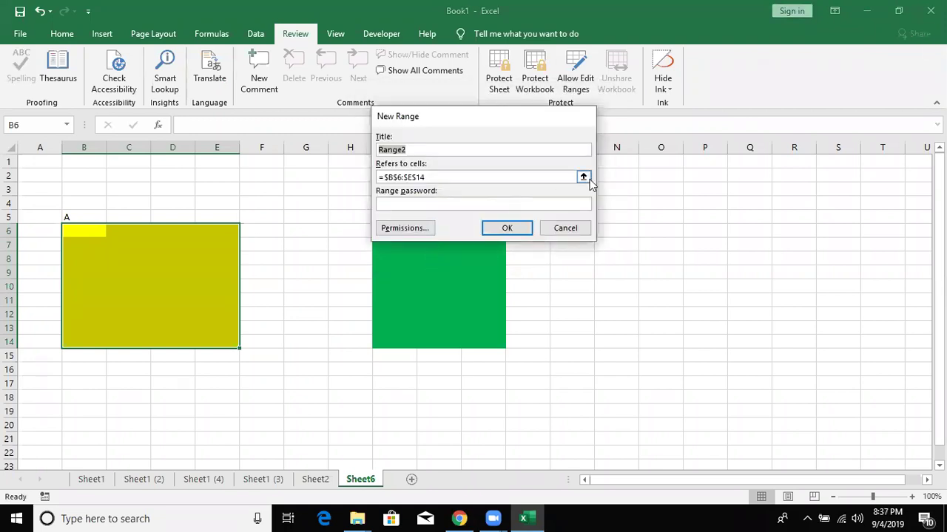
{"action": "left_click", "coordinate": [583, 178]}
{"action": "mouse_move", "coordinate": [392, 229]}
{"action": "left_mouse_down"}
{"action": "mouse_move", "coordinate": [473, 301]}
{"action": "mouse_move", "coordinate": [476, 342]}
{"action": "left_mouse_up"}
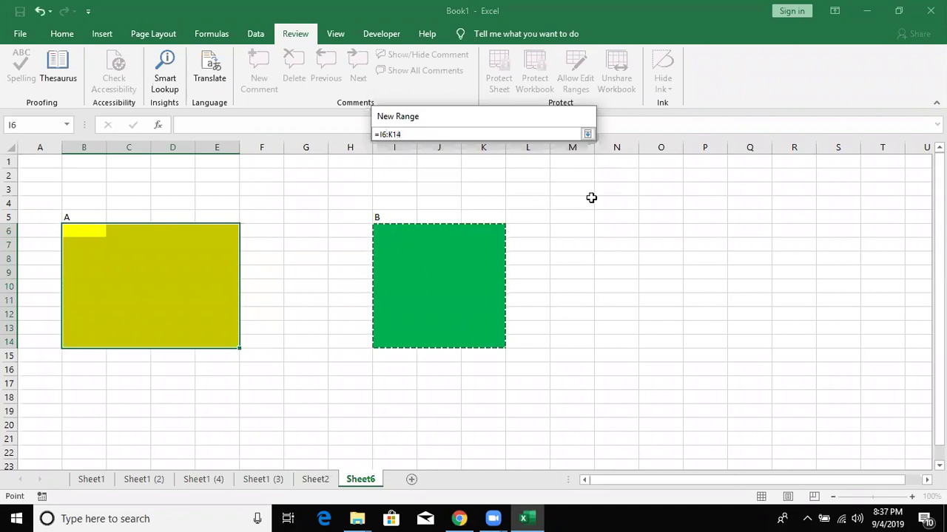
{"action": "left_click", "coordinate": [587, 134]}
{"action": "left_click", "coordinate": [509, 203]}
{"action": "left_click", "coordinate": [521, 226]}
{"action": "type", "text": "1"}
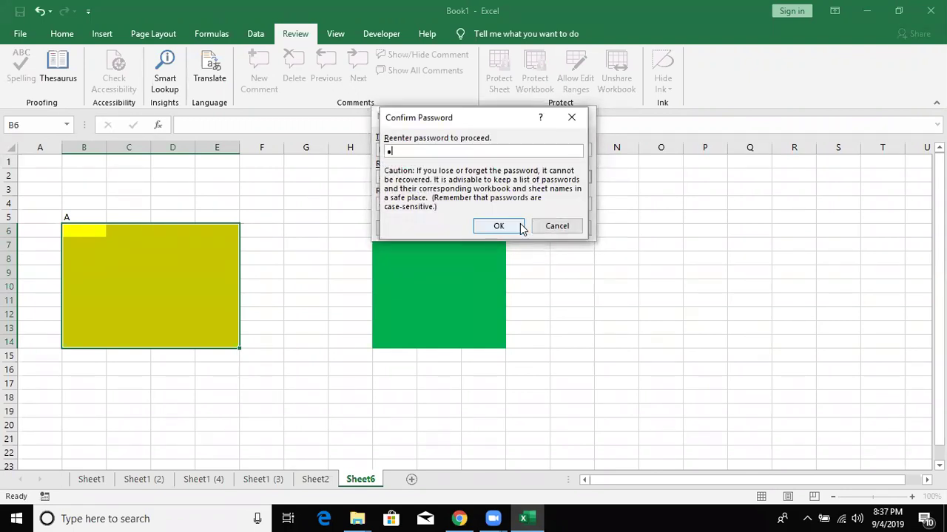
{"action": "left_click", "coordinate": [520, 225]}
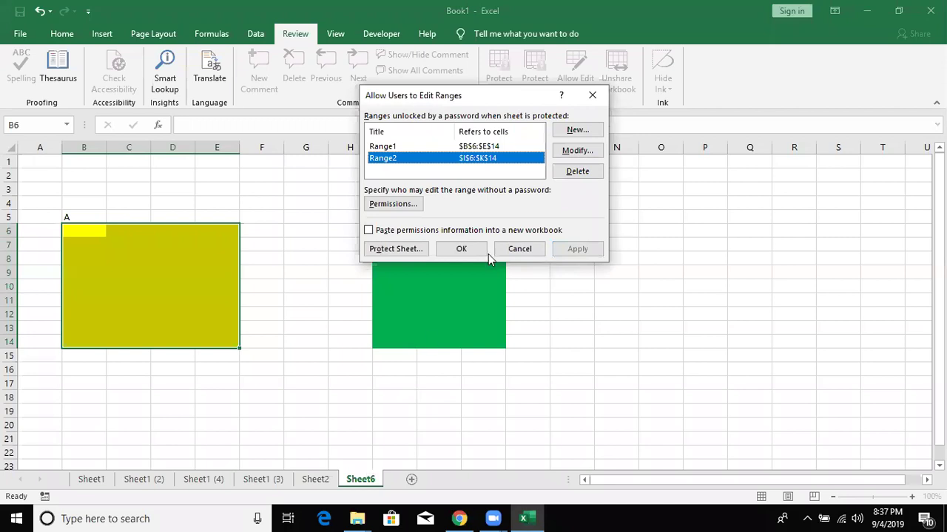
{"action": "left_click", "coordinate": [463, 250]}
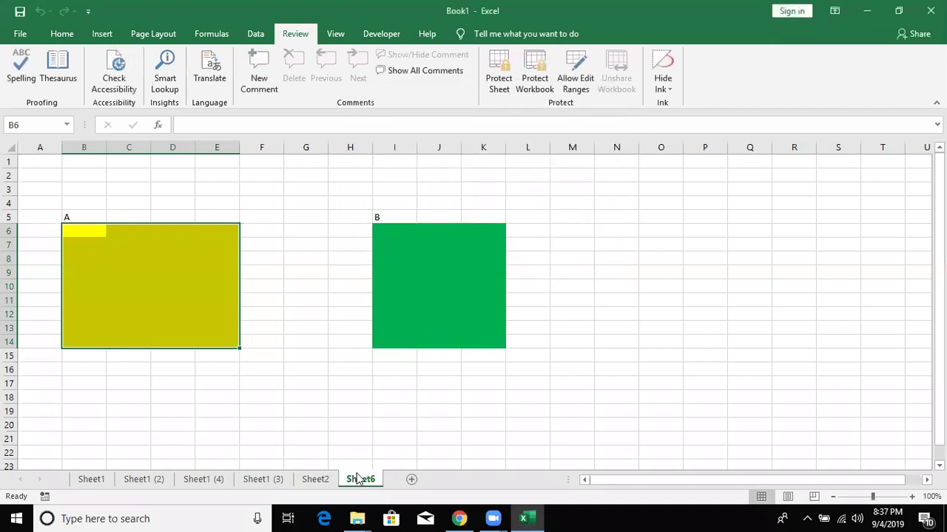
Protect Sheet6 with the default permissions, then click away to G14
{"action": "right_click", "coordinate": [361, 477]}
{"action": "left_click", "coordinate": [389, 394]}
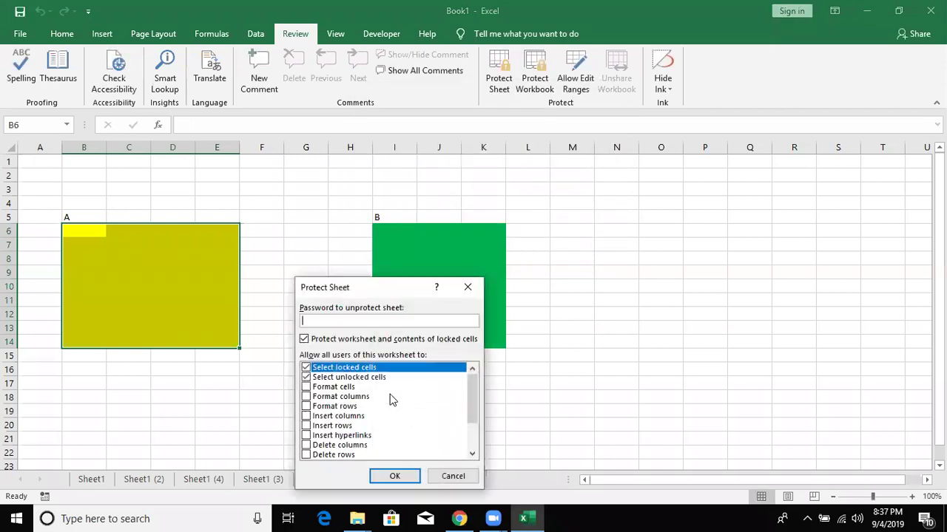
{"action": "left_click", "coordinate": [386, 471]}
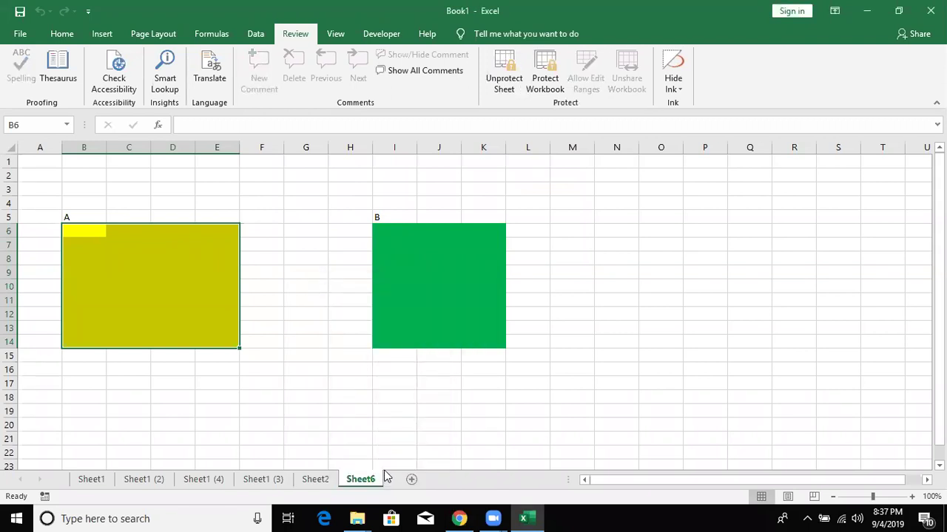
{"action": "left_click", "coordinate": [337, 385]}
{"action": "left_click", "coordinate": [302, 340]}
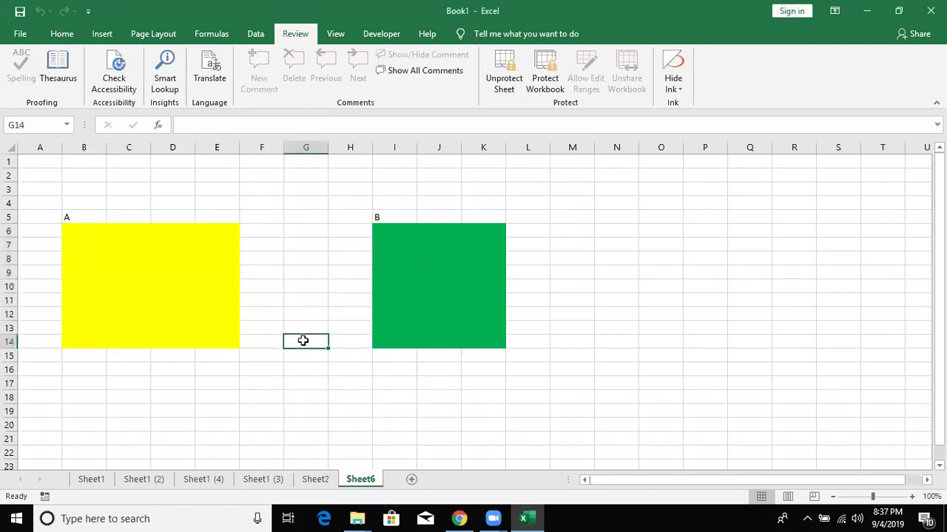
Unlock yellow block A by entering its range password
{"action": "double_click", "coordinate": [214, 315]}
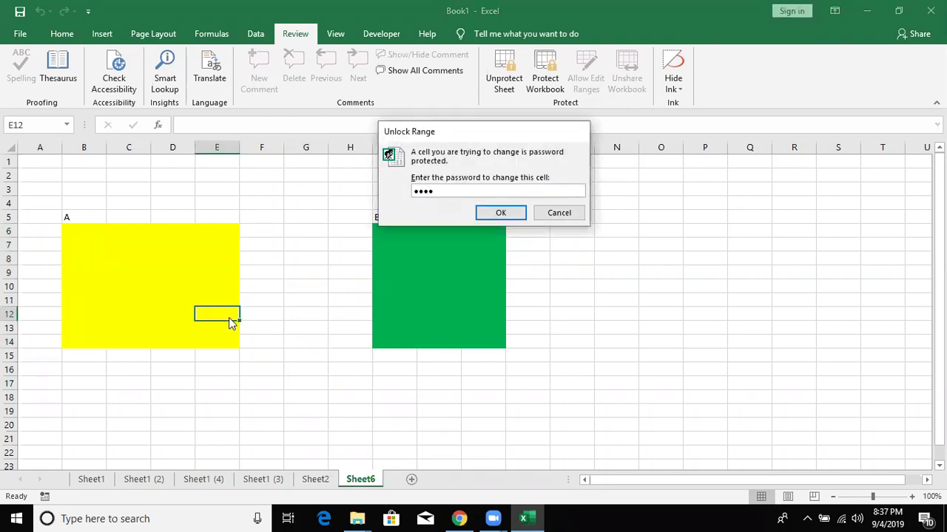
{"action": "key", "text": "Return"}
{"action": "left_click", "coordinate": [190, 287]}
{"action": "key", "text": "F2"}
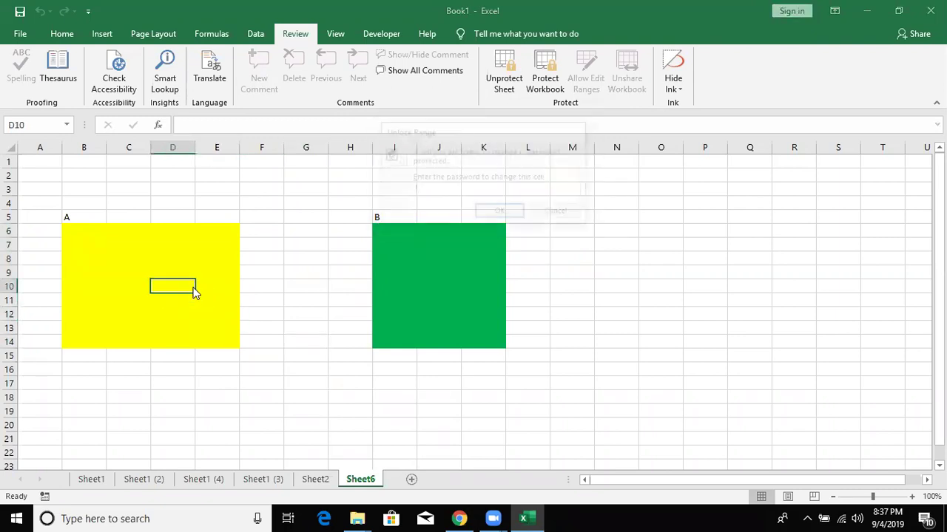
{"action": "type", "text": "1"}
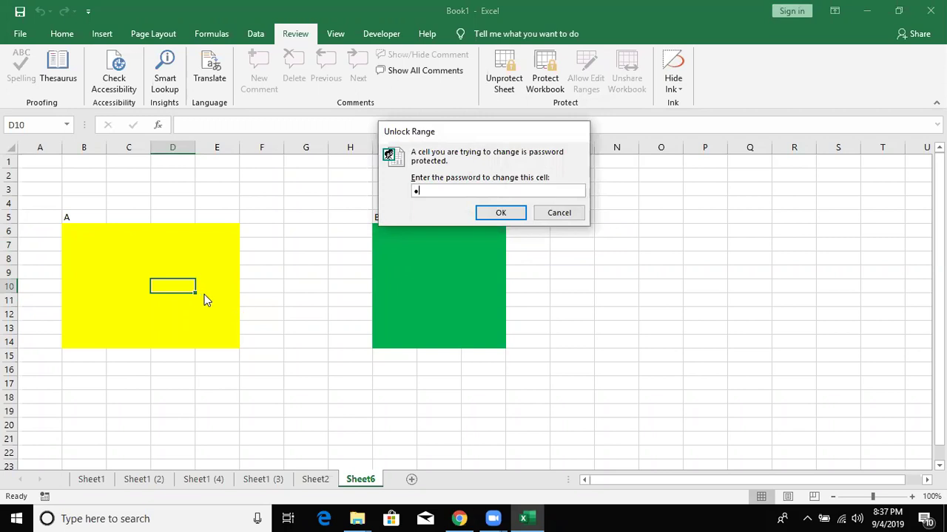
{"action": "key", "text": "Return"}
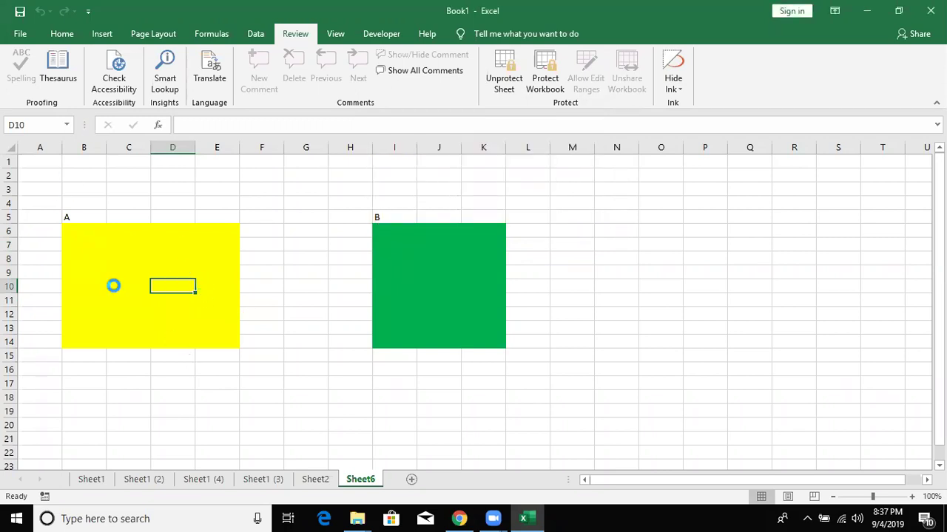
Type DSAF in C9 and SDF in C12 inside block A
{"action": "left_click", "coordinate": [121, 271]}
{"action": "type", "text": "DSAF"}
{"action": "left_click", "coordinate": [142, 309]}
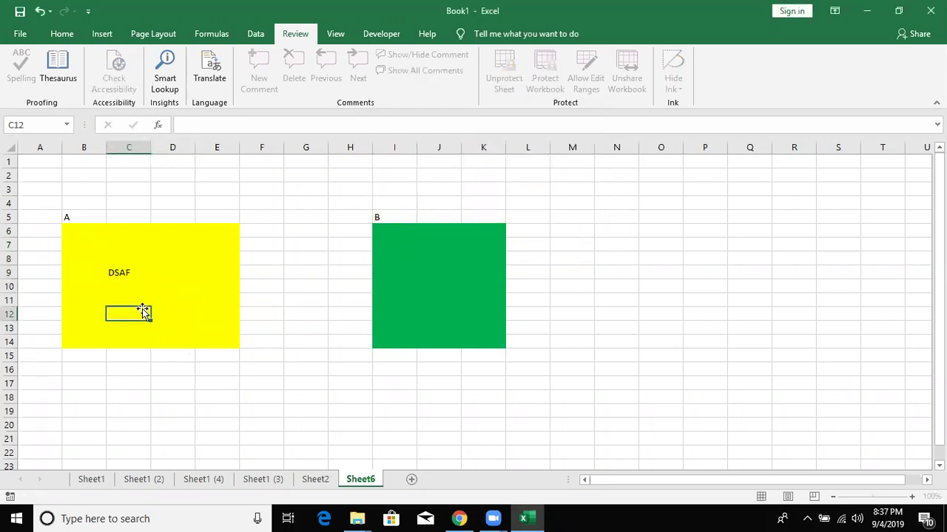
{"action": "type", "text": "SDF"}
{"action": "left_click", "coordinate": [219, 273]}
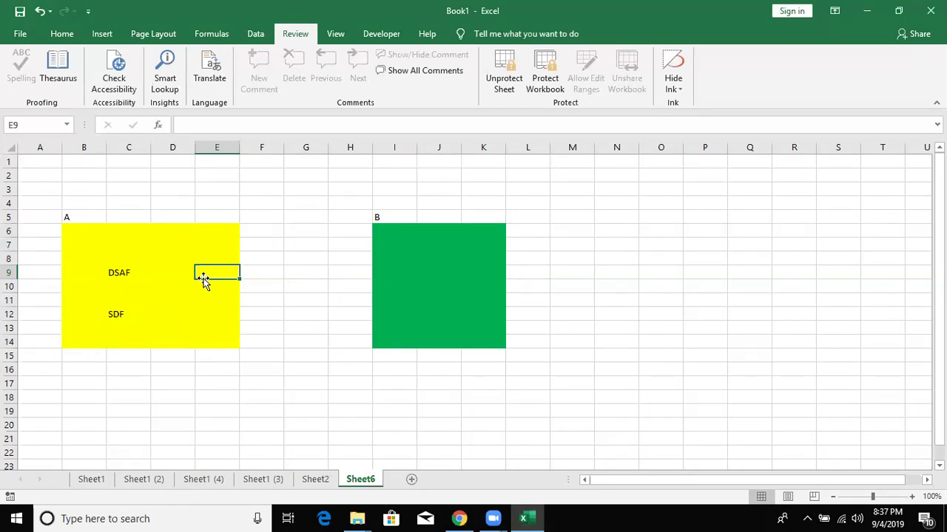
Try editing I9 in green block B and cancel the Unlock Range prompt
{"action": "left_click", "coordinate": [389, 269]}
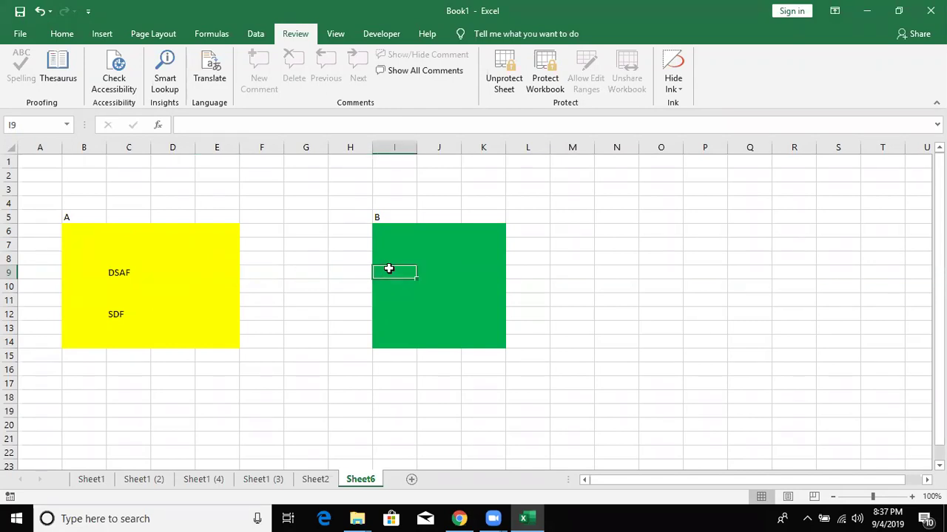
{"action": "double_click", "coordinate": [388, 269]}
{"action": "left_click", "coordinate": [556, 214]}
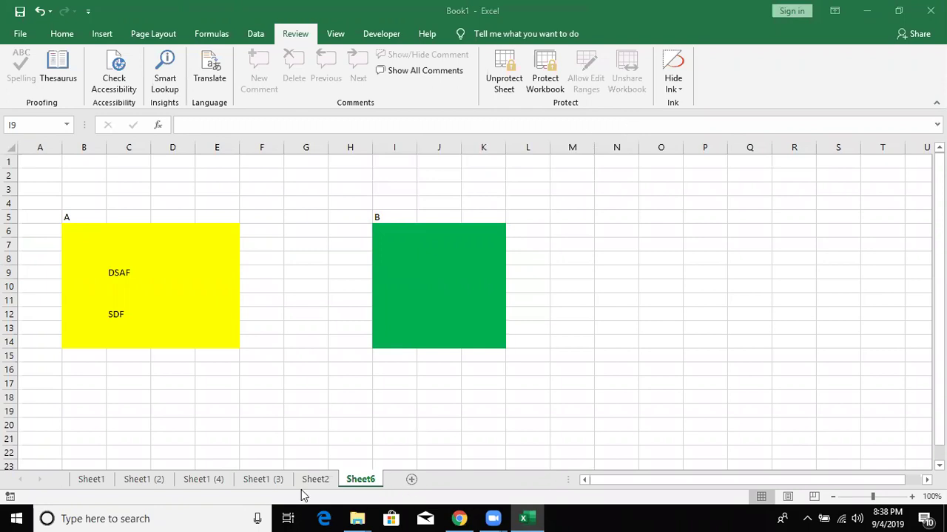
{"action": "left_click", "coordinate": [366, 479]}
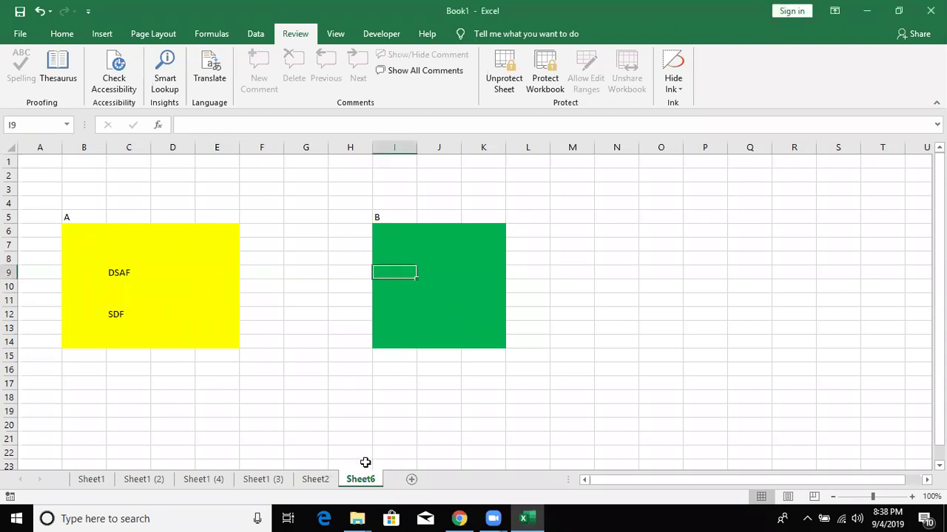
Protect the workbook structure from Review > Protect Workbook with Structure checked
{"action": "right_click", "coordinate": [367, 481]}
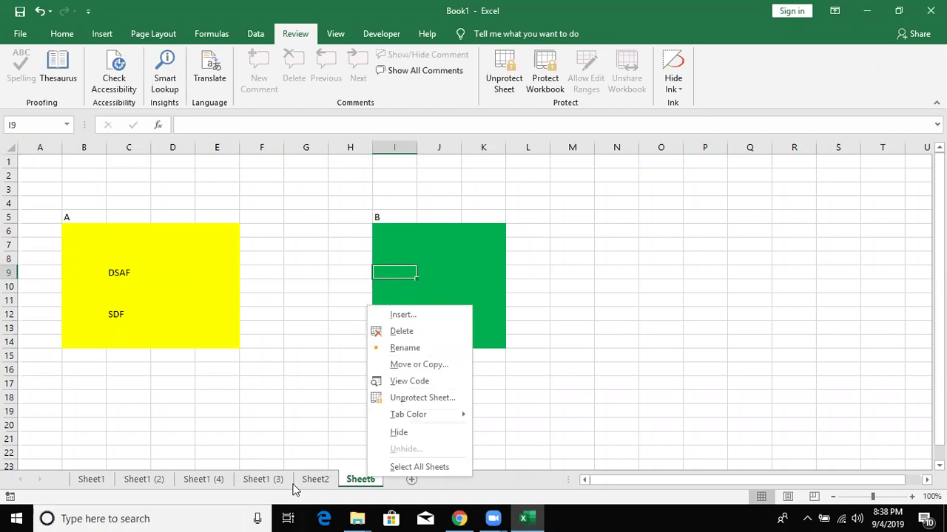
{"action": "left_click", "coordinate": [312, 225]}
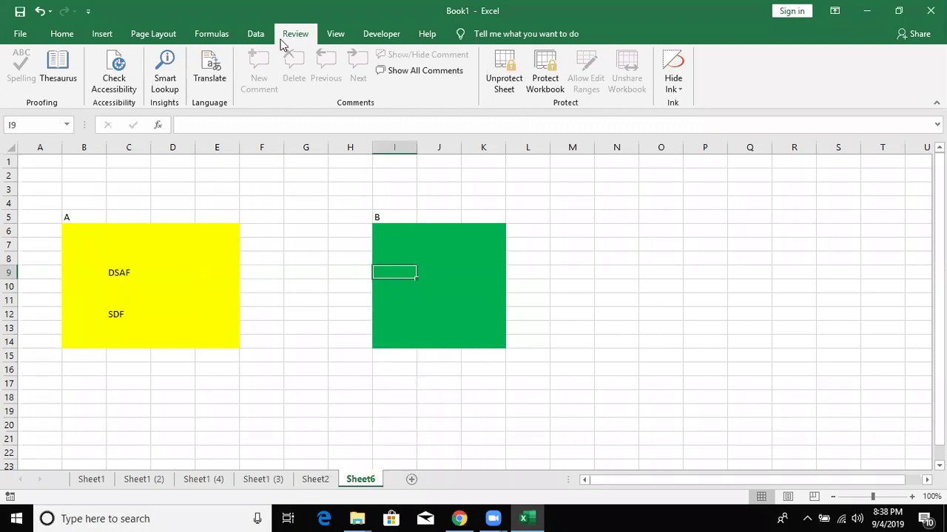
{"action": "left_click", "coordinate": [545, 72]}
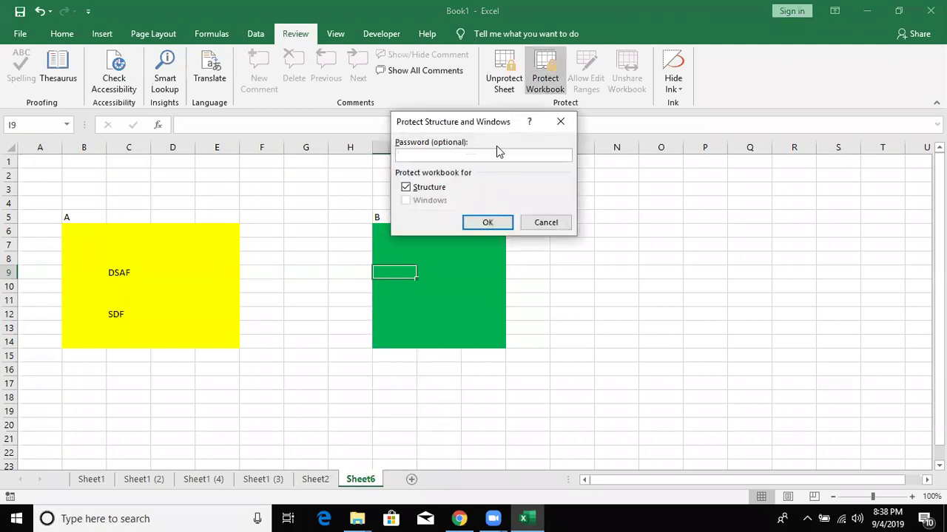
{"action": "left_click", "coordinate": [484, 224]}
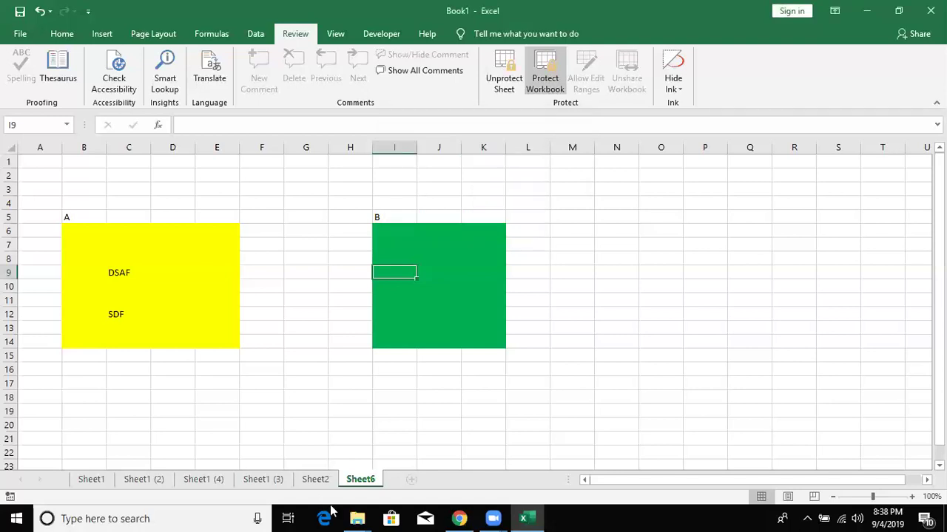
Confirm Insert, Delete and Rename are greyed out on the Sheet6 tab menu
{"action": "right_click", "coordinate": [361, 484]}
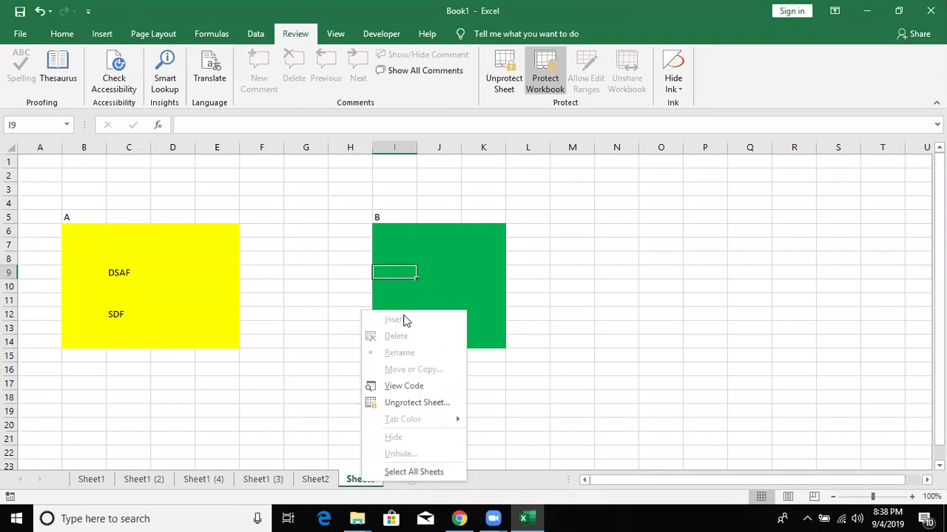
{"action": "key", "text": "Escape"}
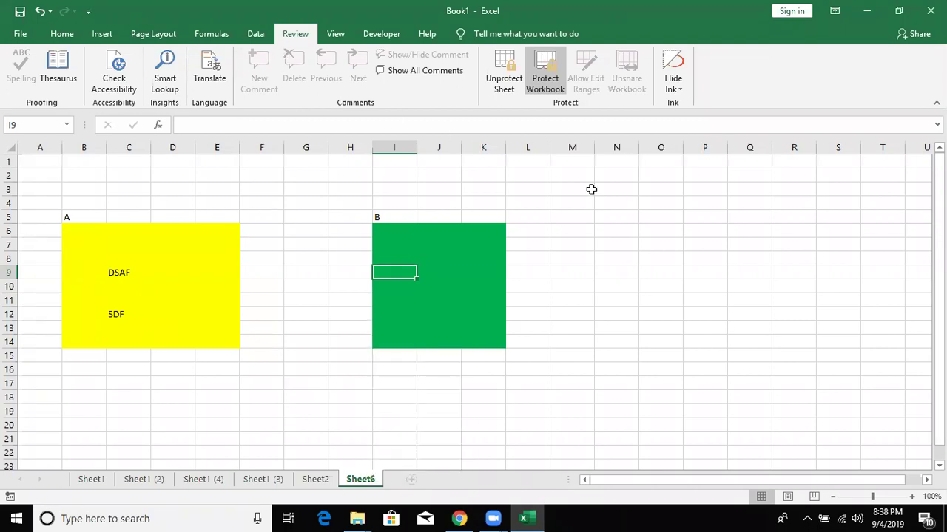
{"action": "left_click", "coordinate": [591, 189]}
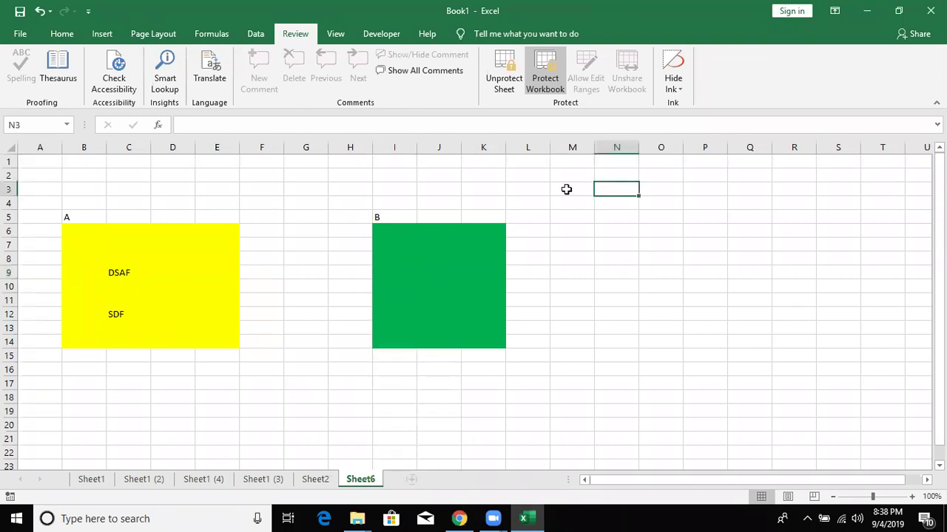
Open the Save As dialog for Book1 via File > Save As > Browse
{"action": "left_click", "coordinate": [21, 37]}
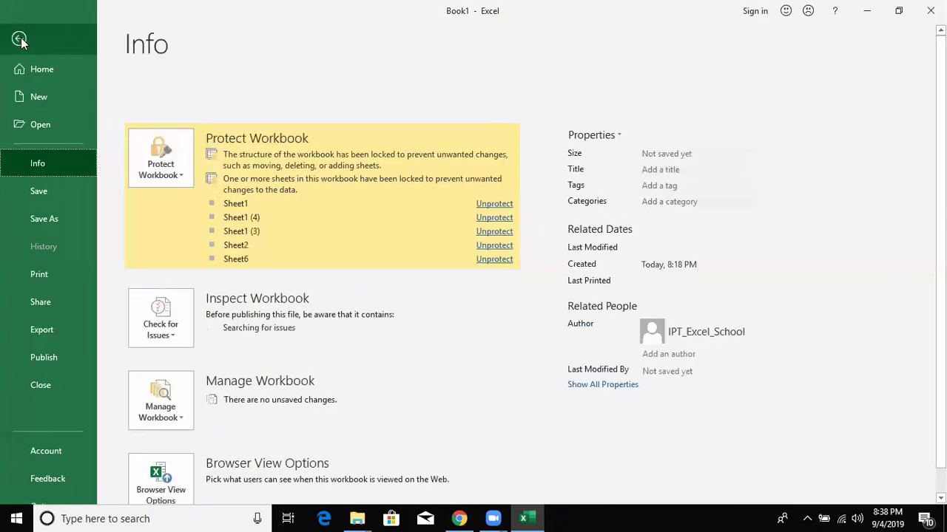
{"action": "left_click", "coordinate": [62, 224]}
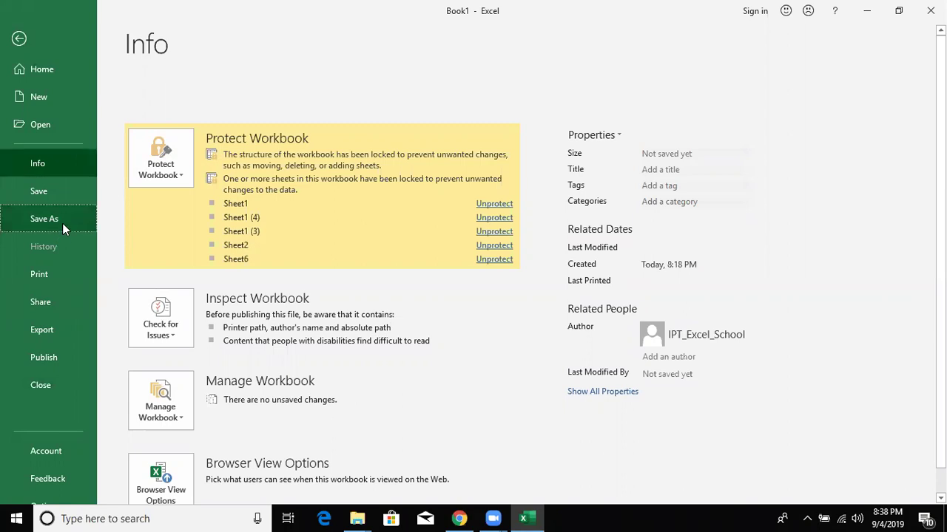
{"action": "left_click", "coordinate": [166, 252]}
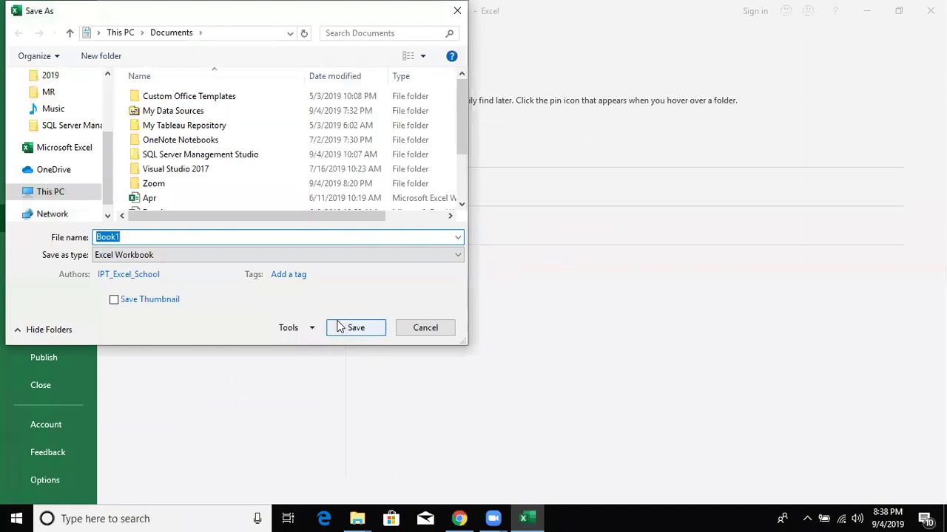
Open Tools > General Options, cancel without passwords, then cancel the Save As dialog
{"action": "left_click", "coordinate": [291, 329]}
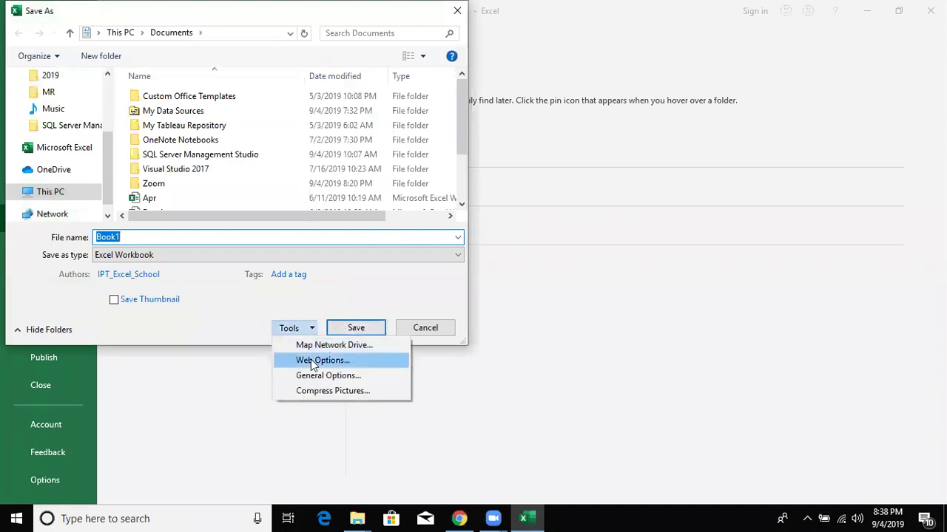
{"action": "left_click", "coordinate": [314, 377]}
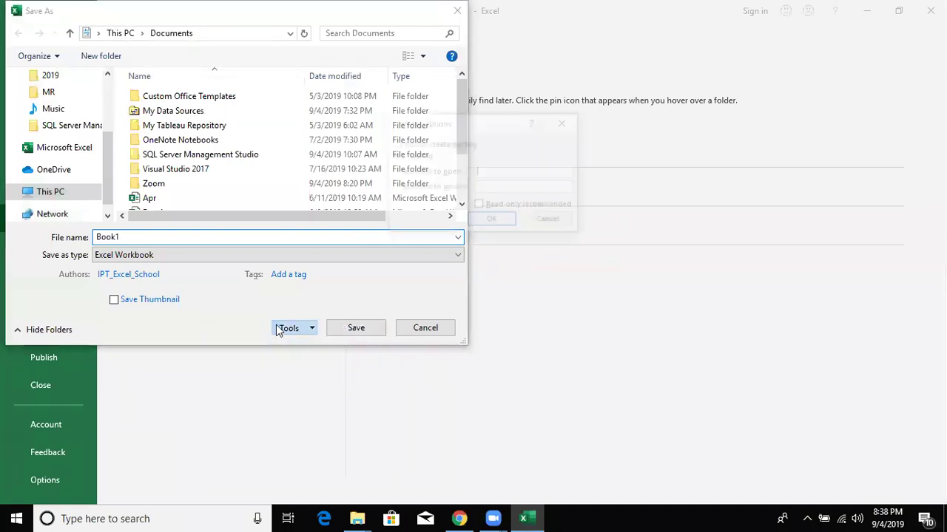
{"action": "left_click", "coordinate": [485, 190]}
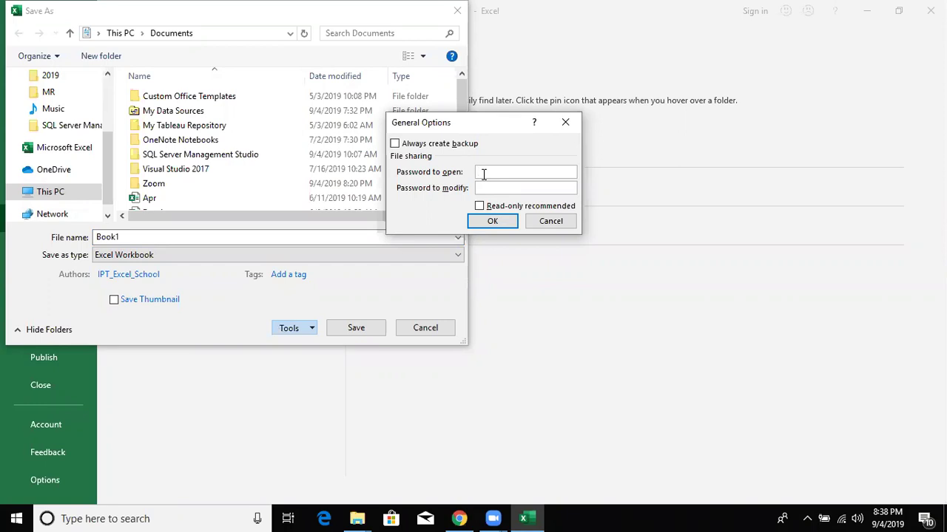
{"action": "left_click", "coordinate": [541, 225]}
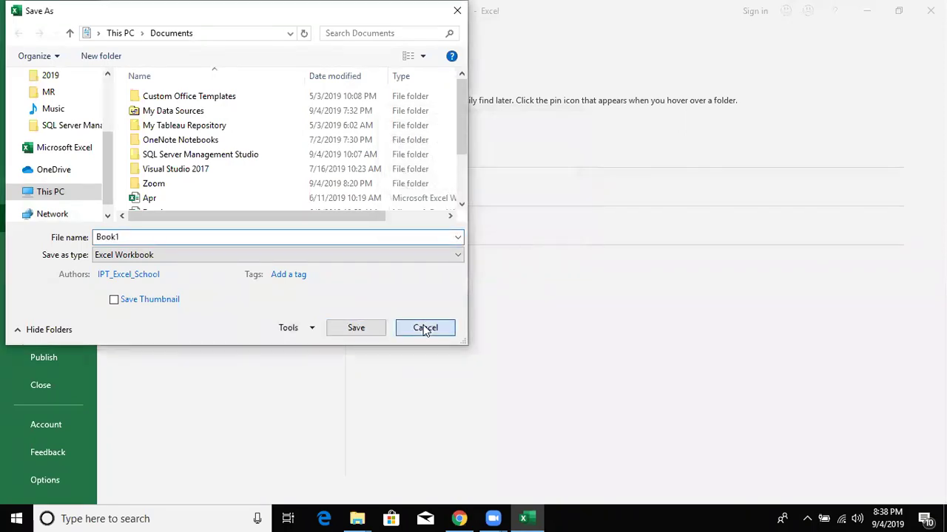
{"action": "left_click", "coordinate": [425, 328]}
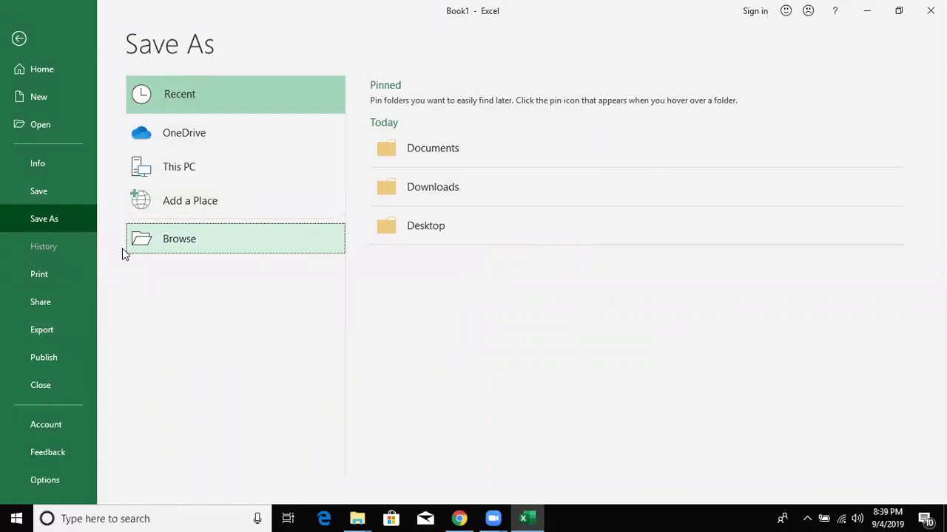
Open File > Info > Protect Workbook > Encrypt with Password, cancel, and return to Sheet6
{"action": "left_click", "coordinate": [50, 164]}
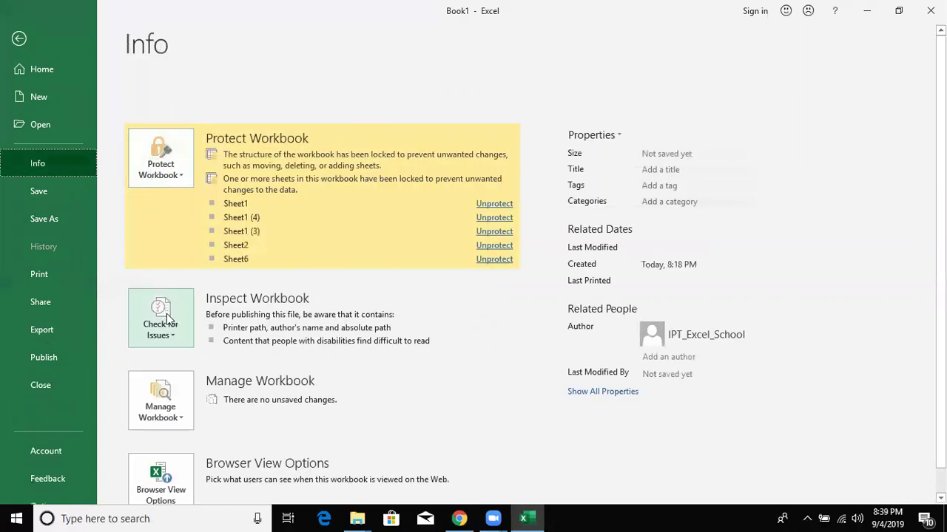
{"action": "left_click", "coordinate": [183, 190]}
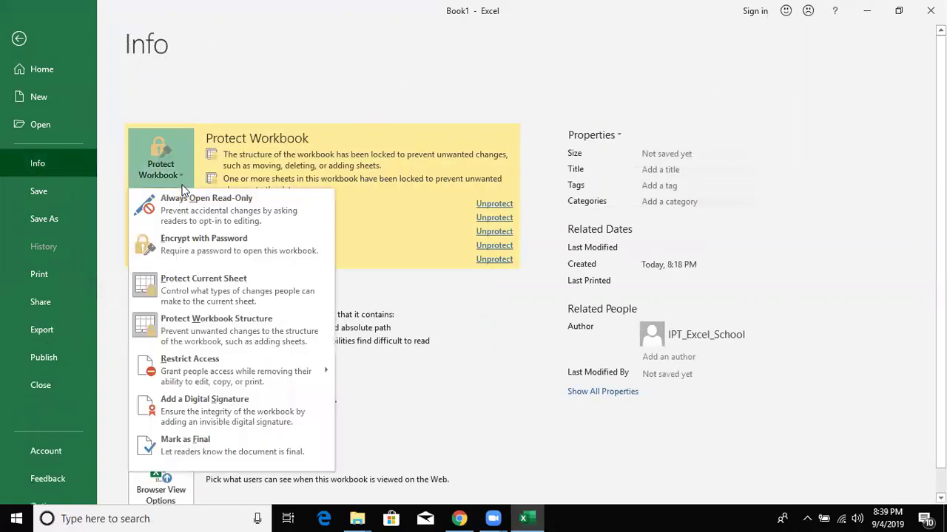
{"action": "left_click", "coordinate": [181, 250]}
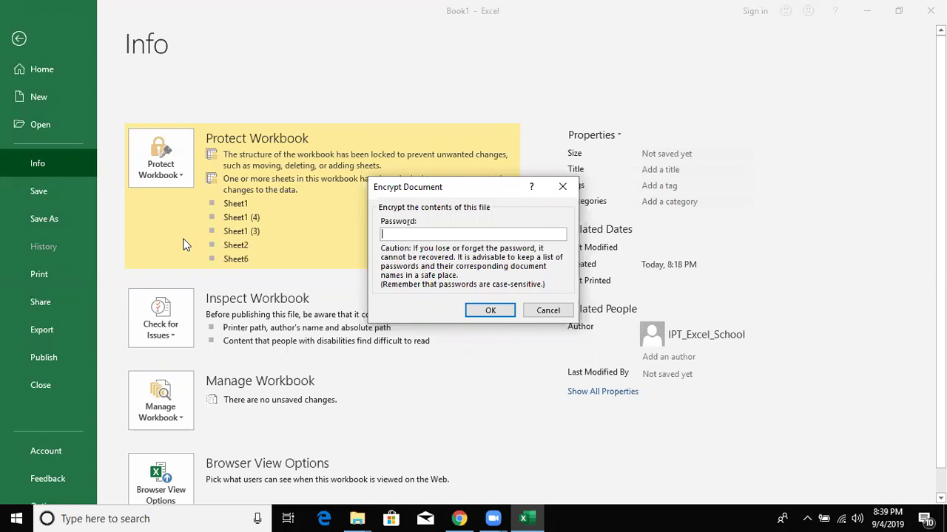
{"action": "left_click", "coordinate": [534, 309]}
{"action": "key", "text": "Escape"}
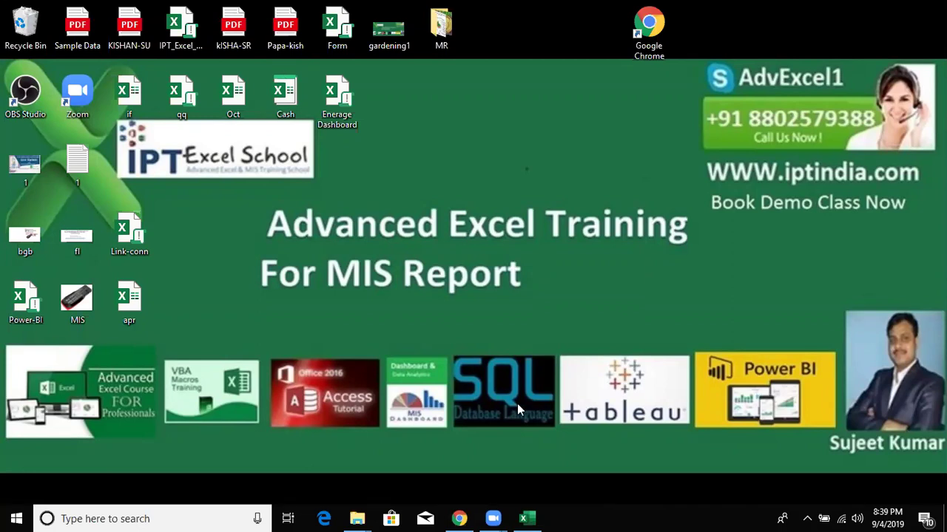
Add Sheet2 through Sheet6 to Book2, then group Sheet1 to Sheet6 with Shift-click
{"action": "left_click", "coordinate": [527, 519]}
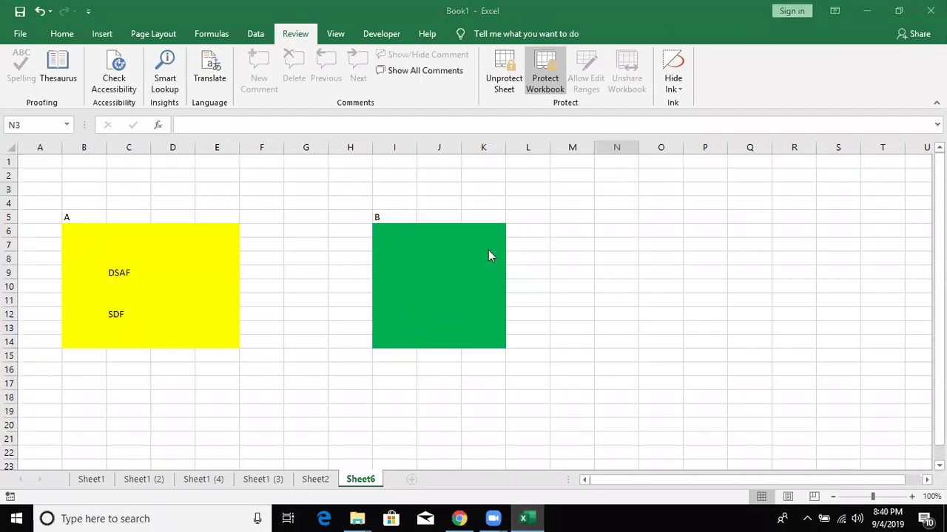
{"action": "left_click", "coordinate": [559, 245]}
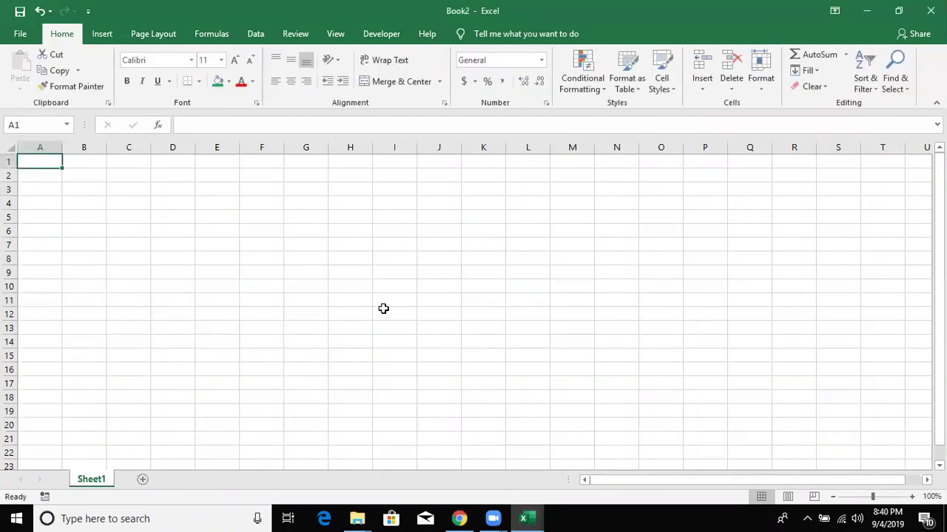
{"action": "left_click", "coordinate": [143, 480]}
{"action": "left_click", "coordinate": [189, 480]}
{"action": "left_click", "coordinate": [232, 479]}
{"action": "left_click", "coordinate": [278, 480]}
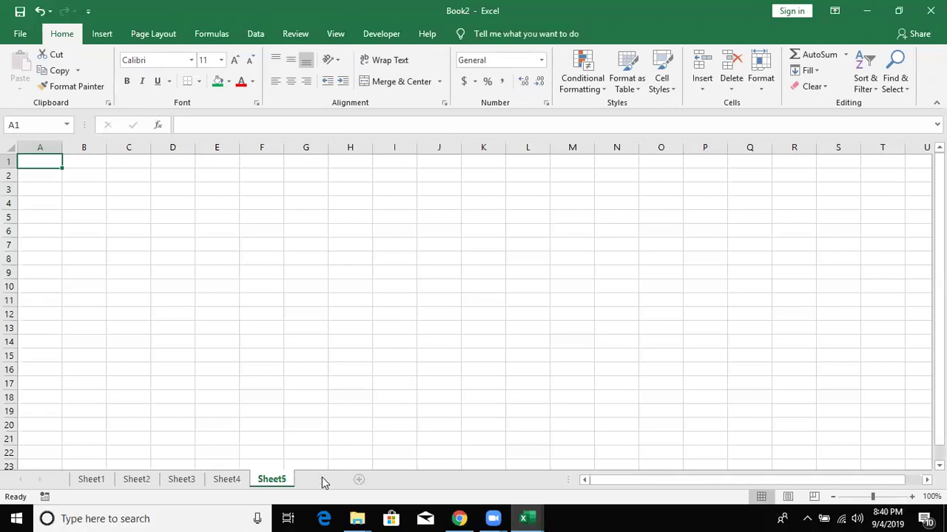
{"action": "left_click", "coordinate": [359, 480]}
{"action": "left_click", "coordinate": [91, 479]}
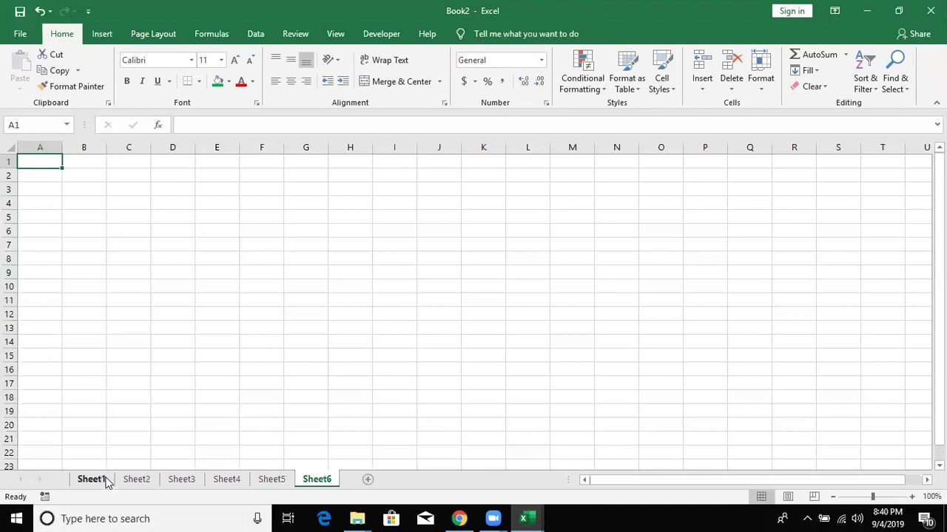
{"action": "left_click", "coordinate": [318, 482], "text": "shift"}
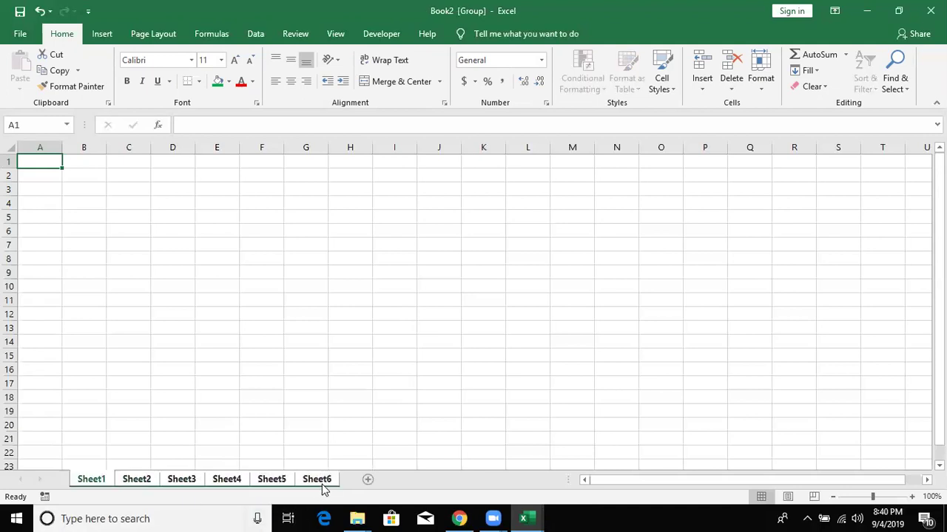
Enter 50 in A2 and fill it across all grouped worksheets via Home > Fill
{"action": "left_click", "coordinate": [46, 176]}
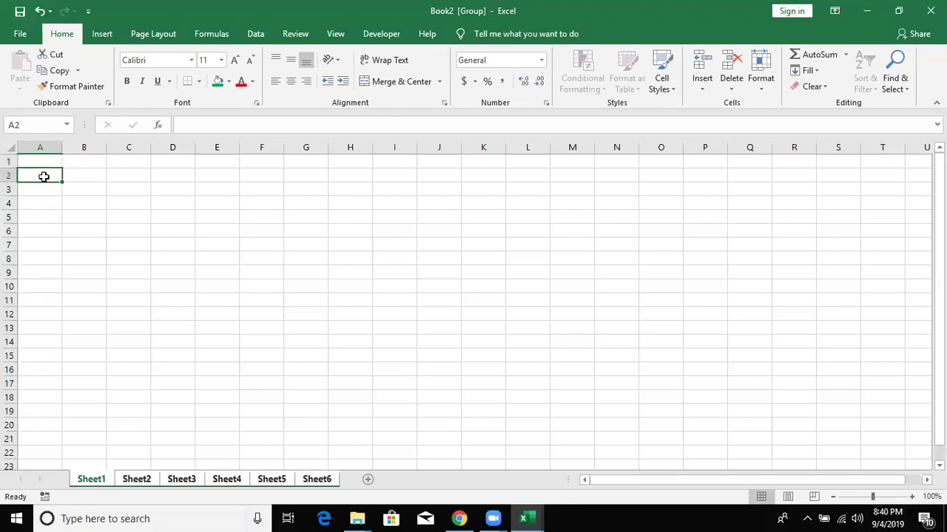
{"action": "type", "text": "50"}
{"action": "key", "text": "Return"}
{"action": "left_click", "coordinate": [42, 175]}
{"action": "left_click", "coordinate": [802, 71]}
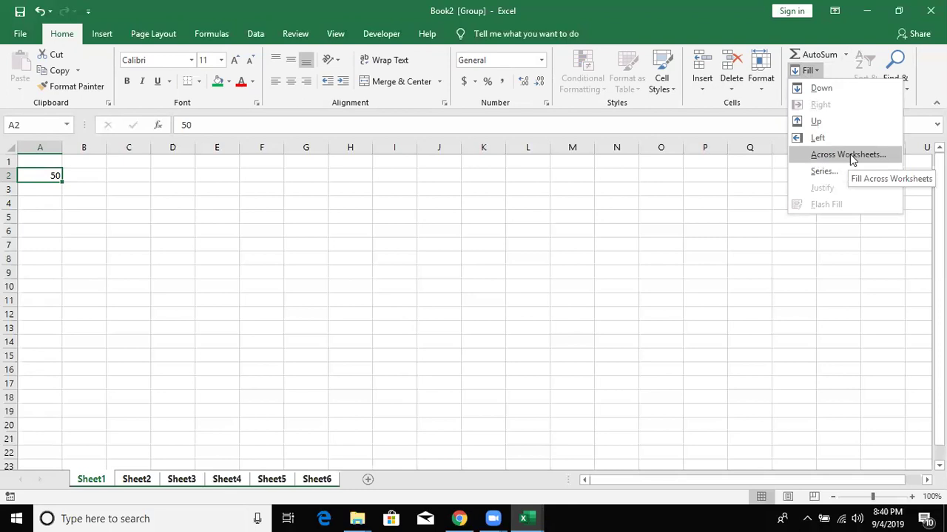
{"action": "left_click", "coordinate": [850, 156]}
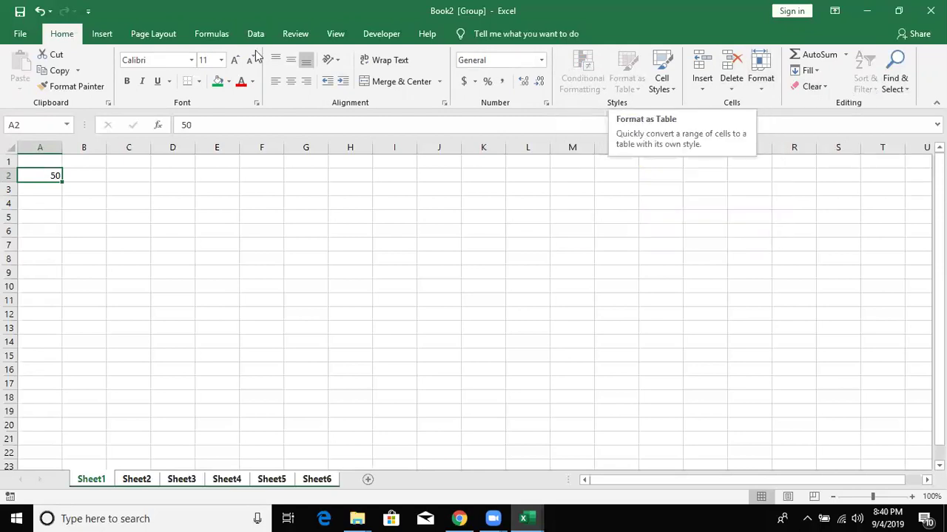
Re-enter 50 in A2 with Ctrl+Enter and return to the Home ribbon
{"action": "left_click", "coordinate": [100, 34]}
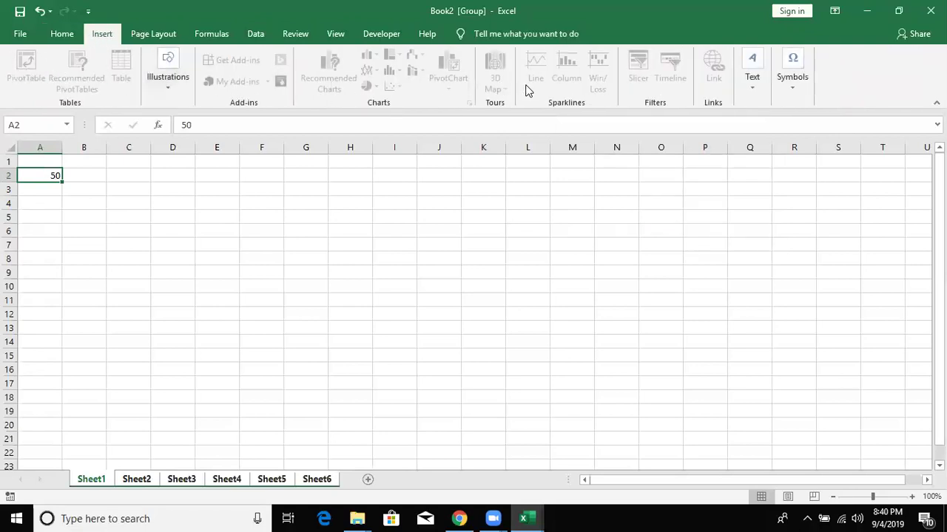
{"action": "left_click", "coordinate": [65, 34]}
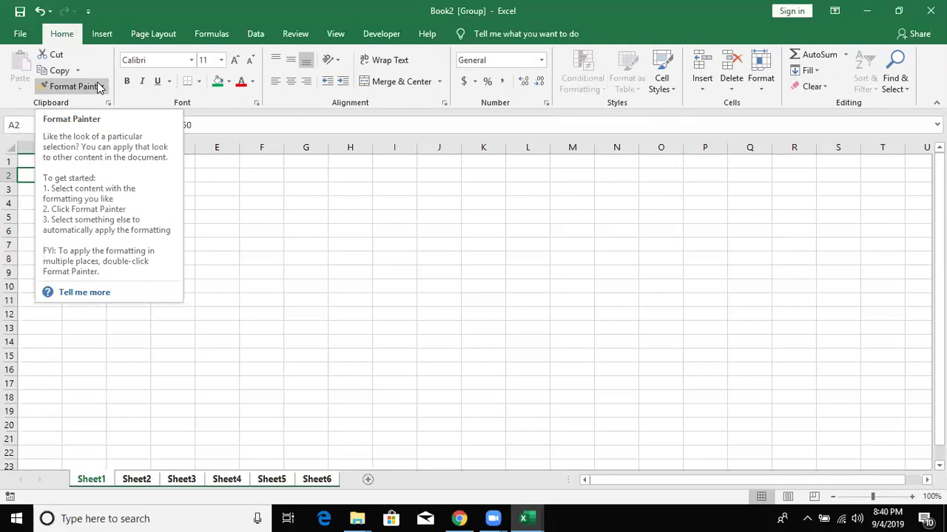
{"action": "left_click", "coordinate": [102, 33]}
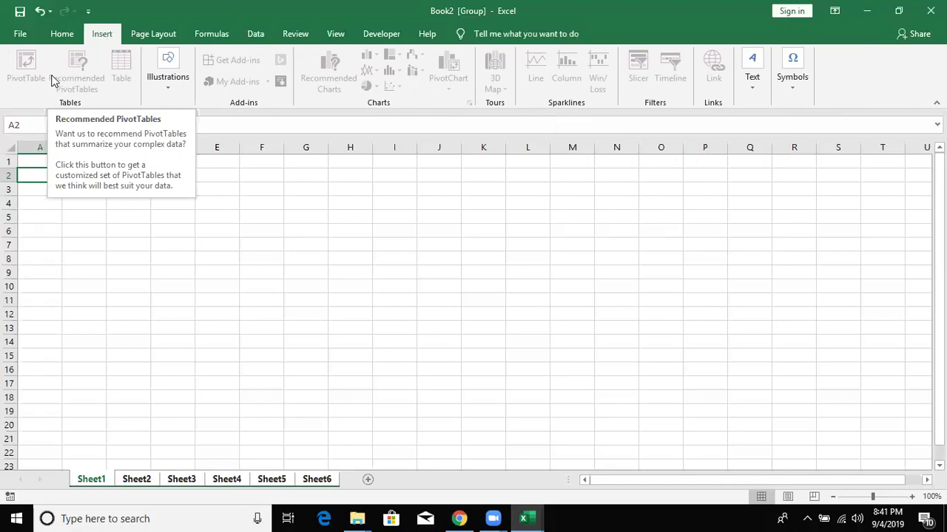
{"action": "type", "text": "50"}
{"action": "key", "text": "ctrl+Return"}
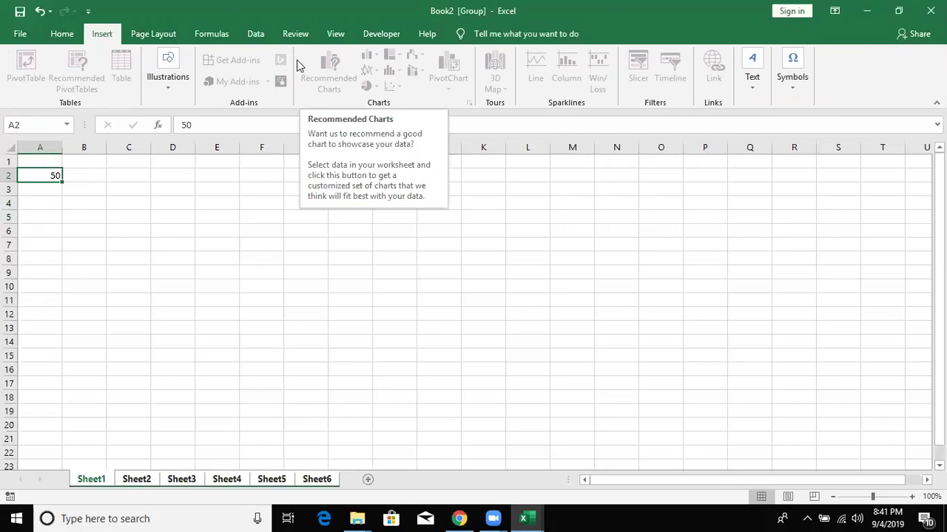
{"action": "left_click", "coordinate": [74, 40]}
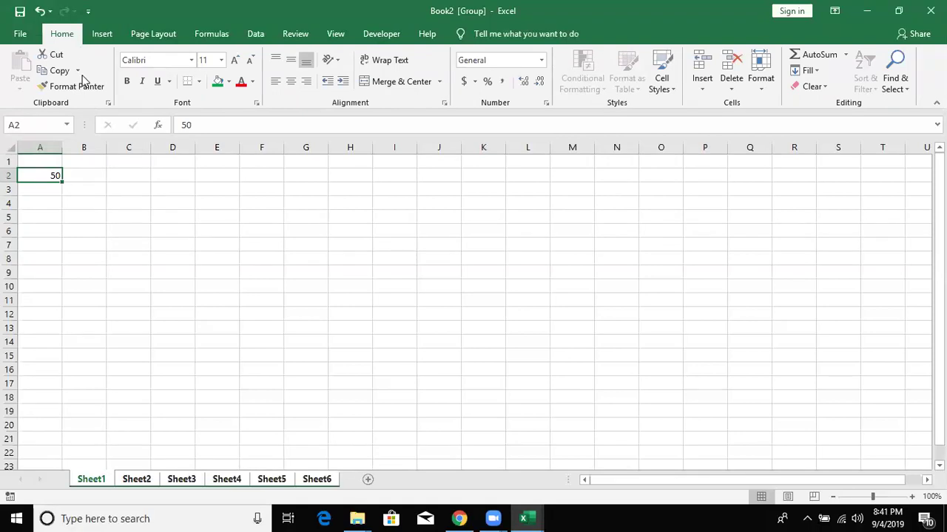
Ungroup the sheets by switching to Sheet3, then end the Zoom meeting for all
{"action": "right_click", "coordinate": [147, 485]}
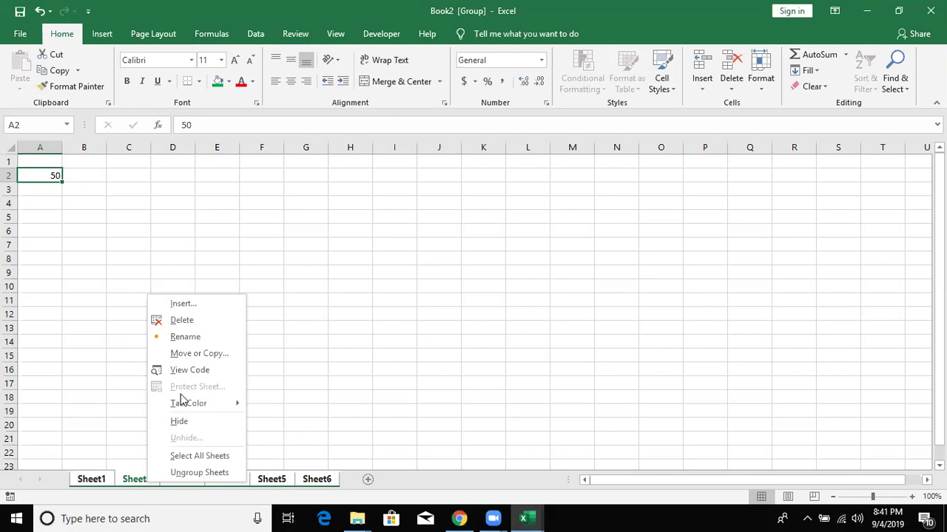
{"action": "key", "text": "Escape"}
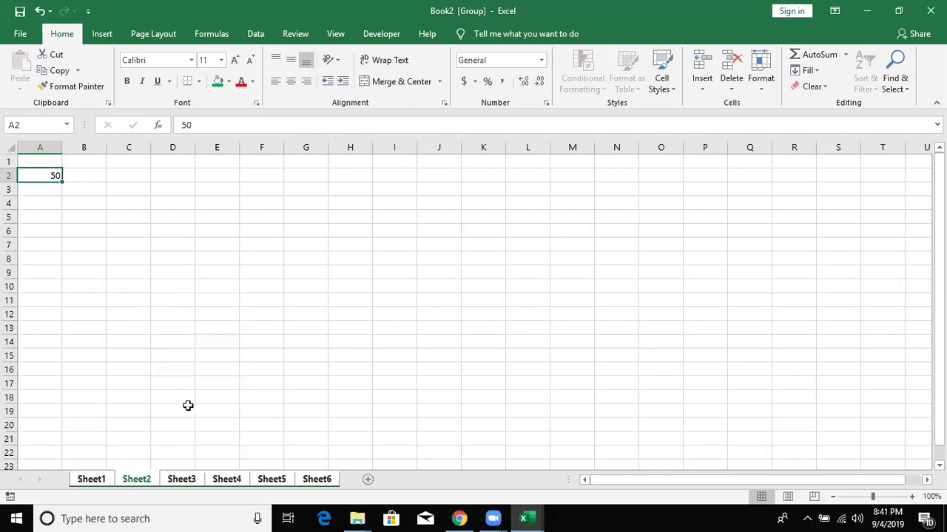
{"action": "left_click", "coordinate": [253, 336]}
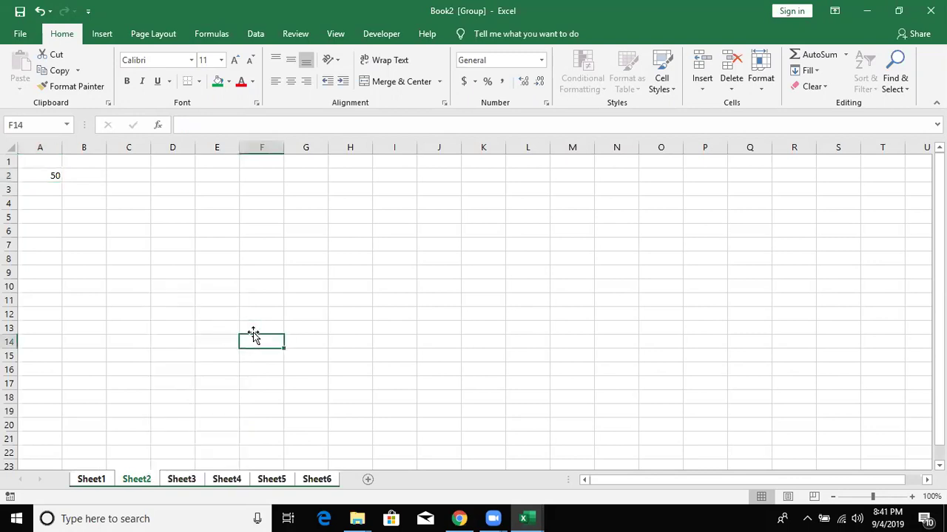
{"action": "left_click", "coordinate": [191, 481]}
{"action": "left_click", "coordinate": [296, 242]}
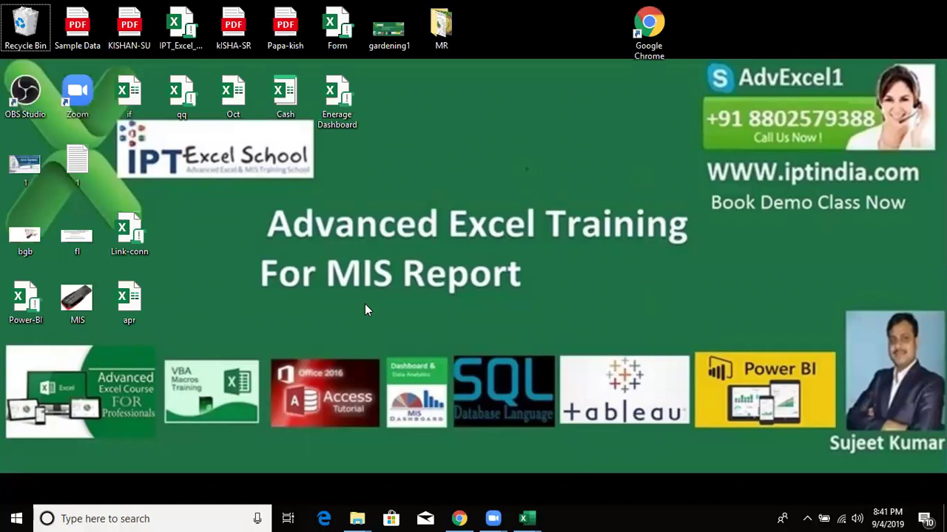
{"action": "key", "text": "alt+q"}
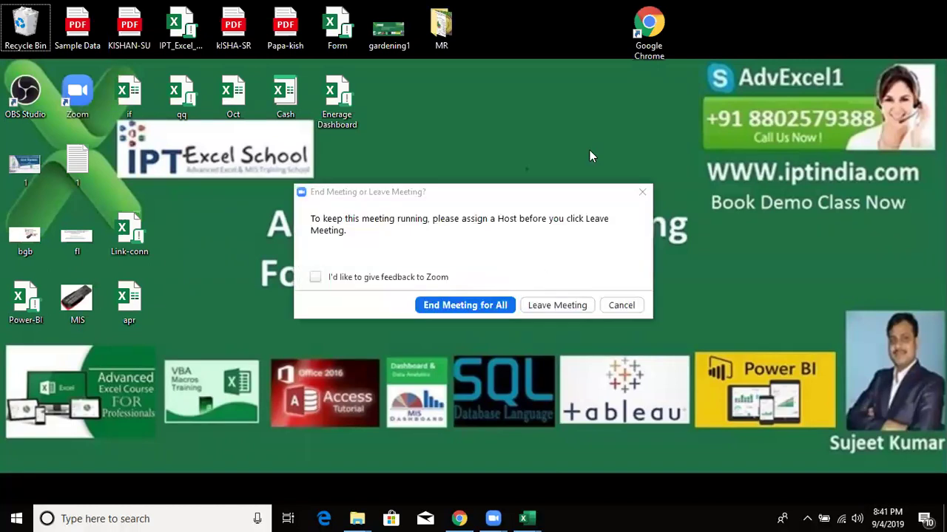
{"action": "left_click", "coordinate": [496, 306]}
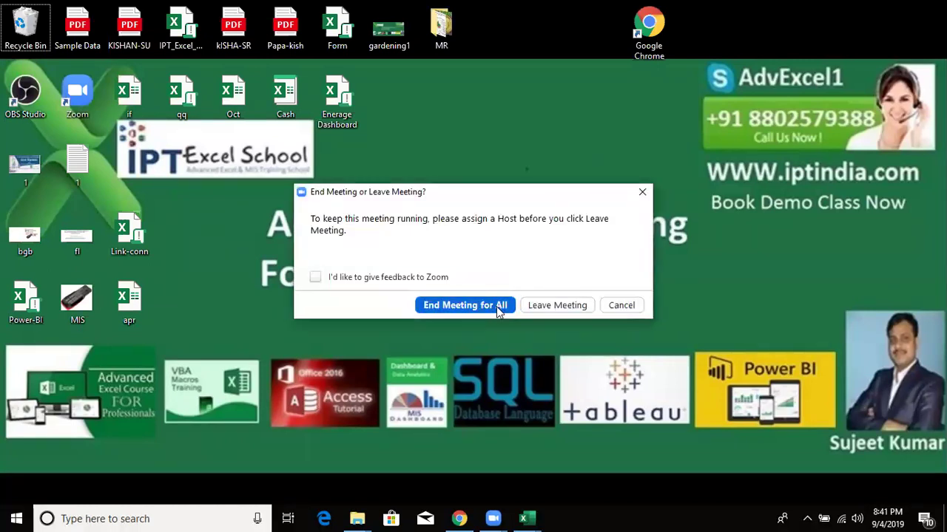